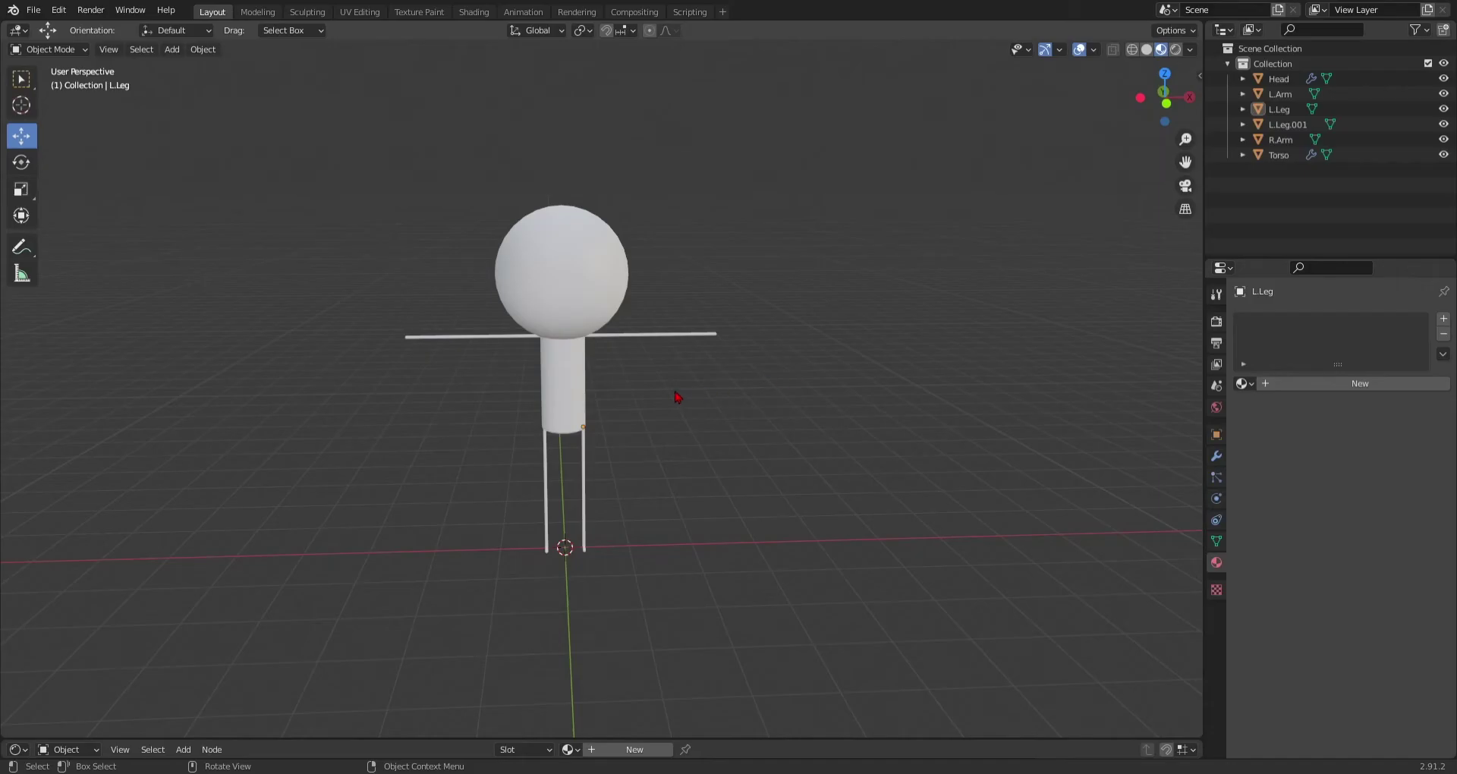
- Show the stick figure in Solid shading and examine it from several angles
middle_drag(827, 384, 784, 286)
scroll(868, 422, up, 4)
scroll(694, 306, down, 3)
scroll(849, 349, up, 4)
click(1156, 110)
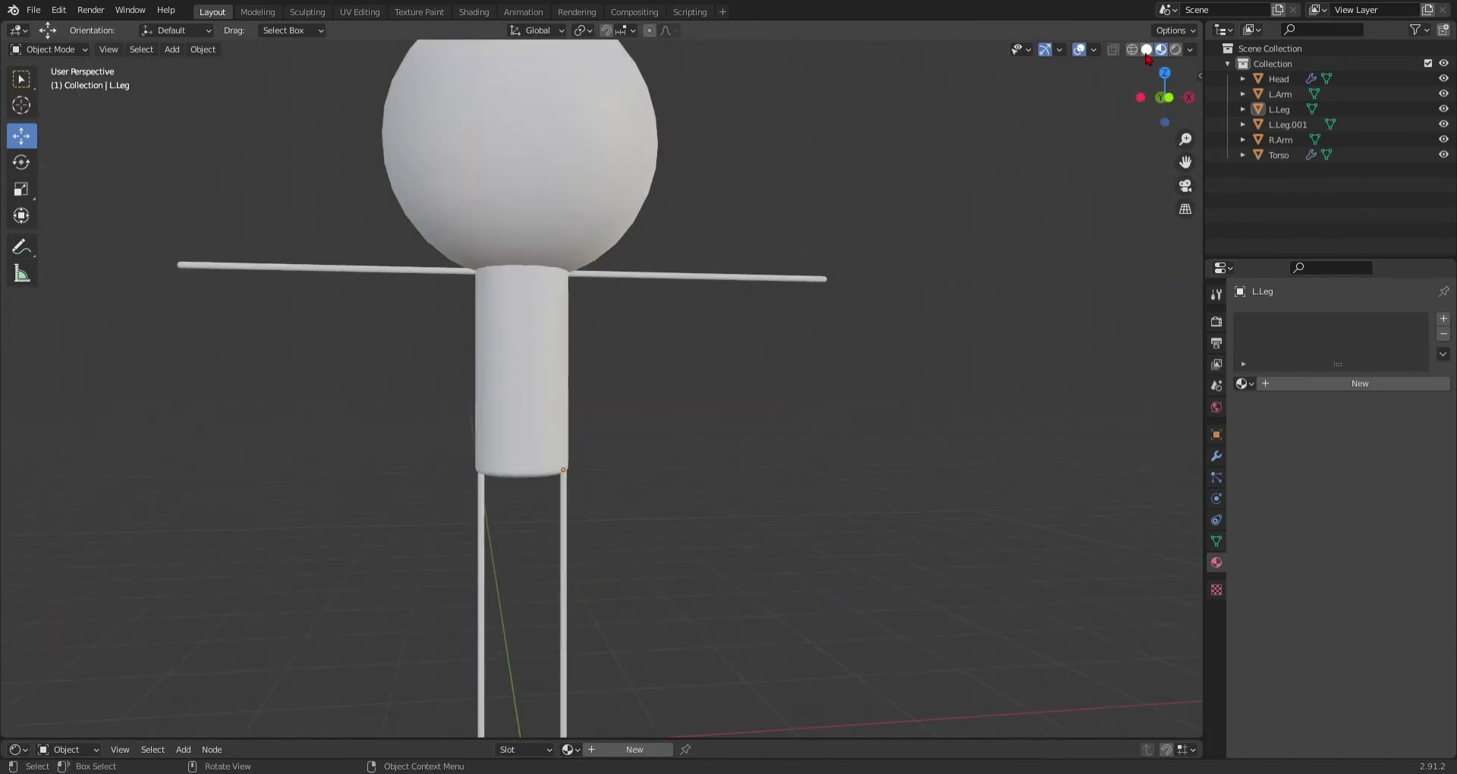
mouse_move(666, 261)
middle_down()
mouse_move(474, 312)
mouse_move(673, 286)
middle_up()
scroll(687, 291, down, 3)
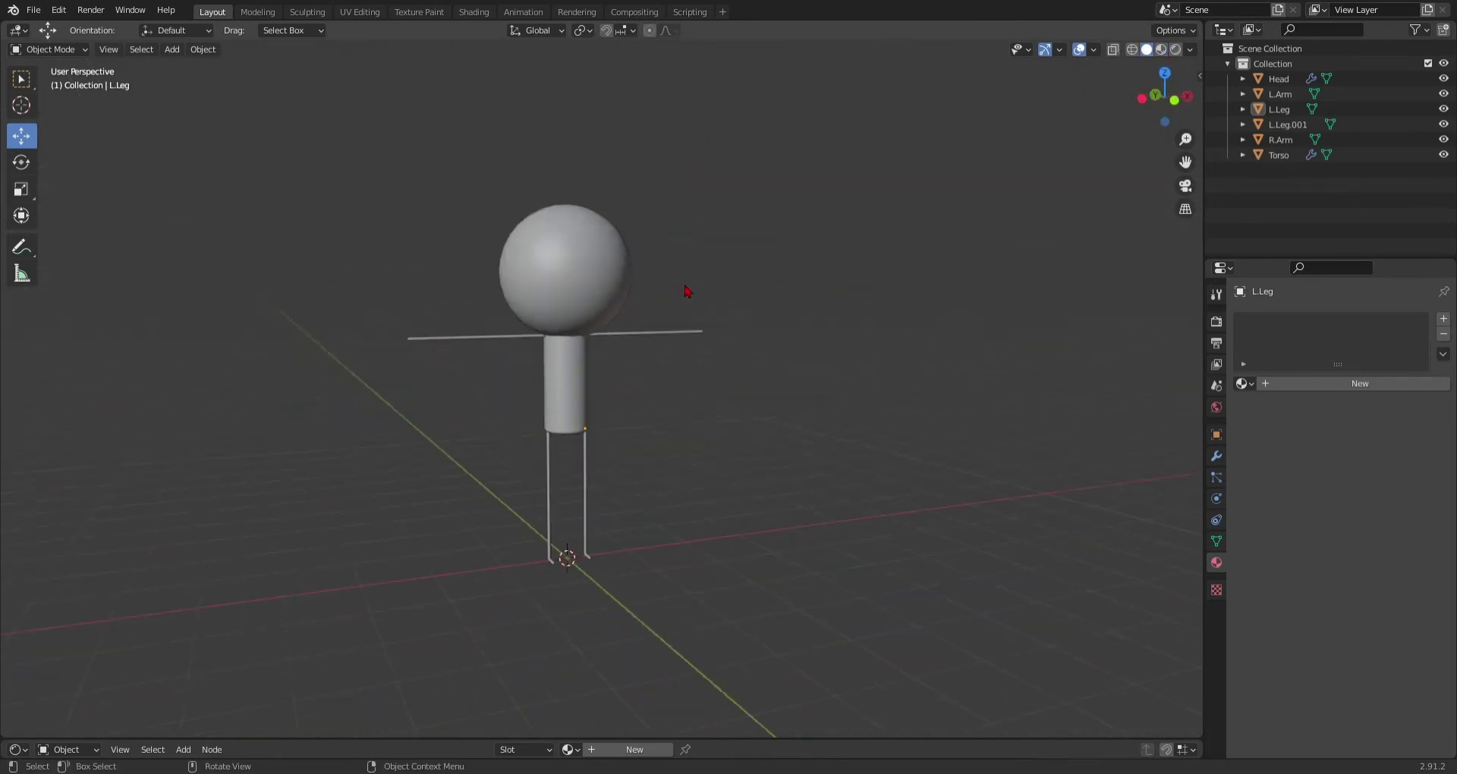
middle_drag(982, 299, 816, 231)
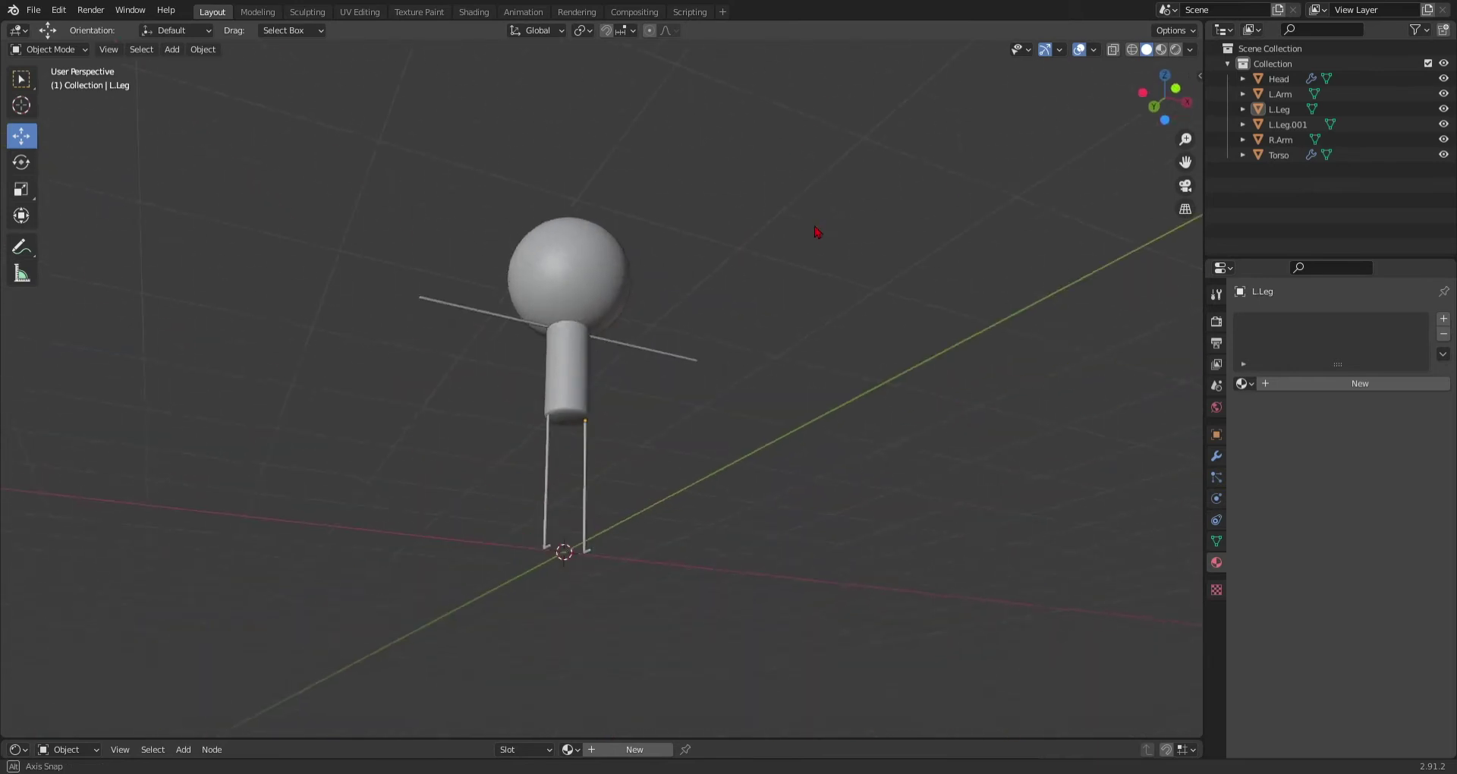
scroll(800, 296, up, 3)
middle_drag(752, 315, 935, 328)
scroll(816, 373, up, 3)
scroll(829, 456, down, 5)
scroll(849, 234, up, 2)
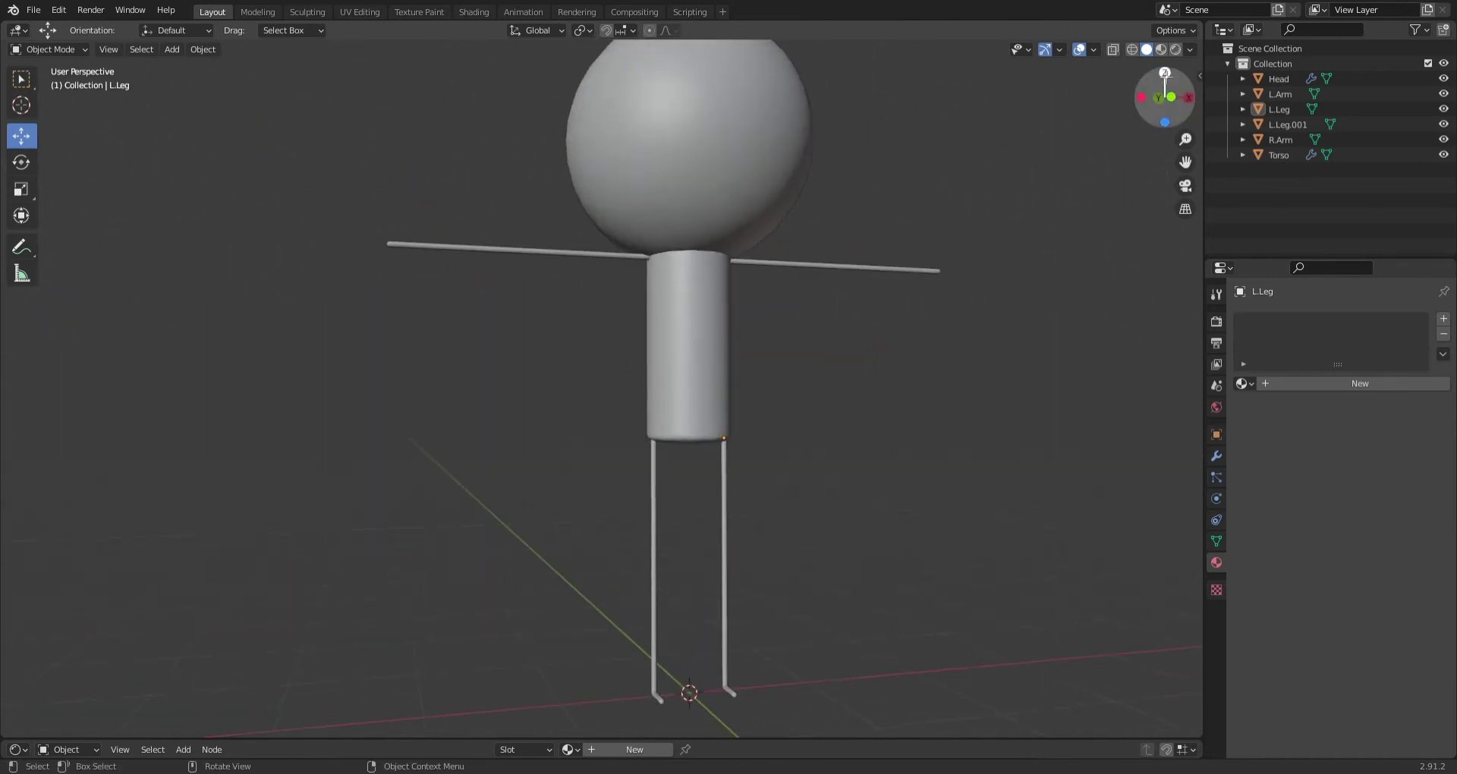
- Switch the viewport to Material Preview shading and select the figure's head
click(1162, 50)
mouse_move(888, 271)
middle_down()
mouse_move(671, 389)
mouse_move(736, 371)
mouse_move(807, 294)
mouse_move(823, 361)
middle_up()
scroll(716, 413, down, 4)
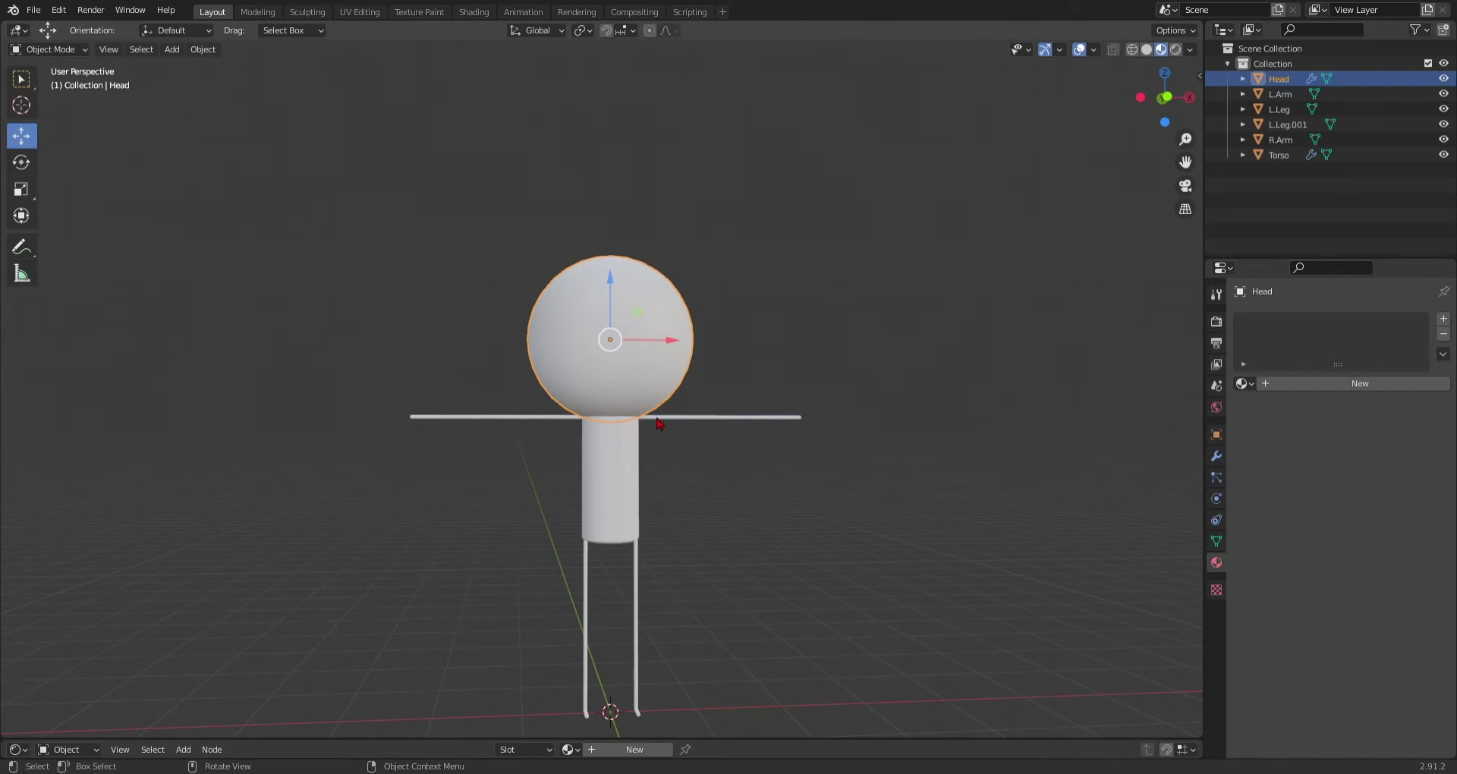
scroll(795, 422, up, 2)
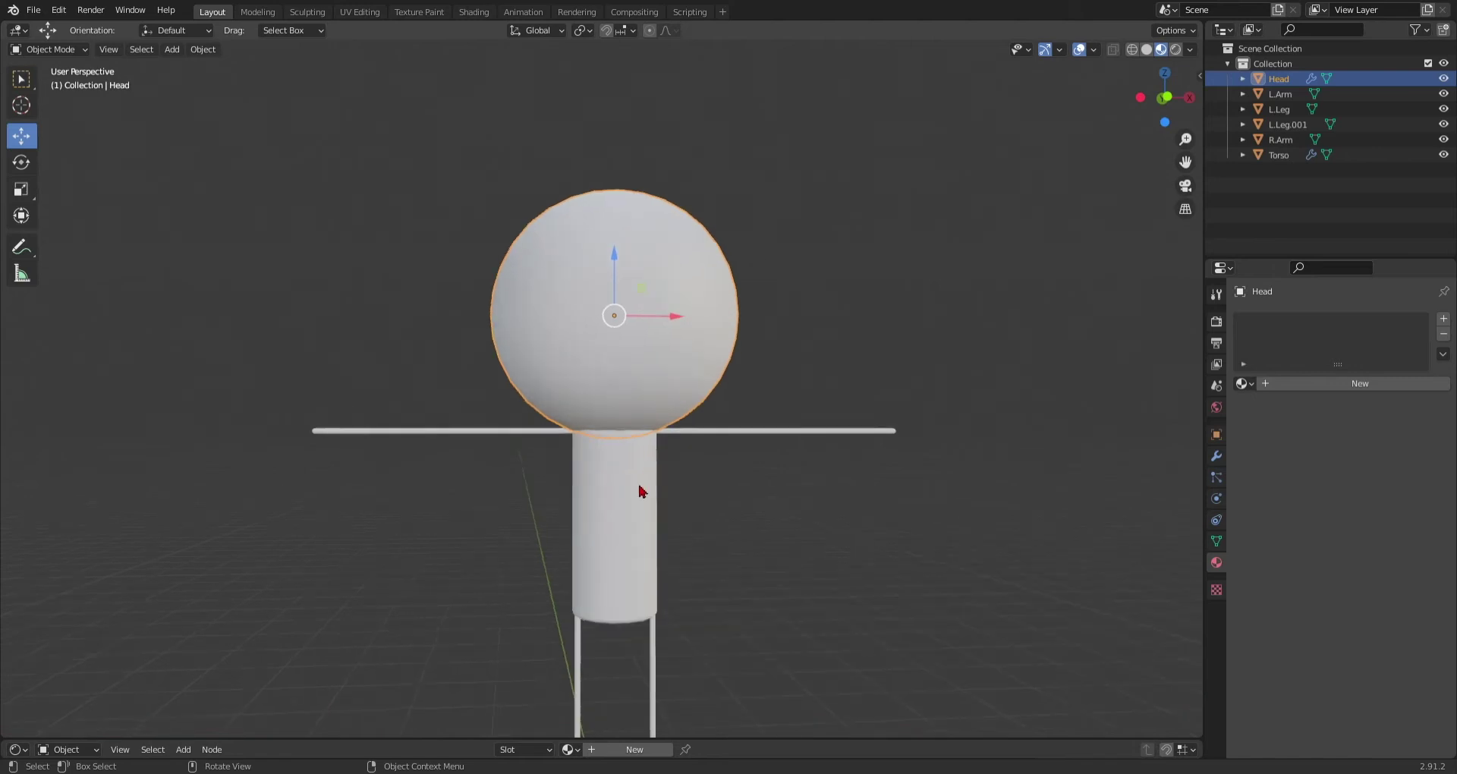
- Select the torso cylinder and add a new material to it
click(641, 491)
shift+middle_drag(784, 468, 1044, 387)
scroll(764, 351, up, 2)
scroll(809, 389, down, 5)
scroll(743, 371, up, 3)
scroll(791, 358, up, 4)
scroll(797, 378, down, 10)
scroll(754, 410, up, 3)
scroll(767, 343, up, 4)
scroll(804, 354, up, 3)
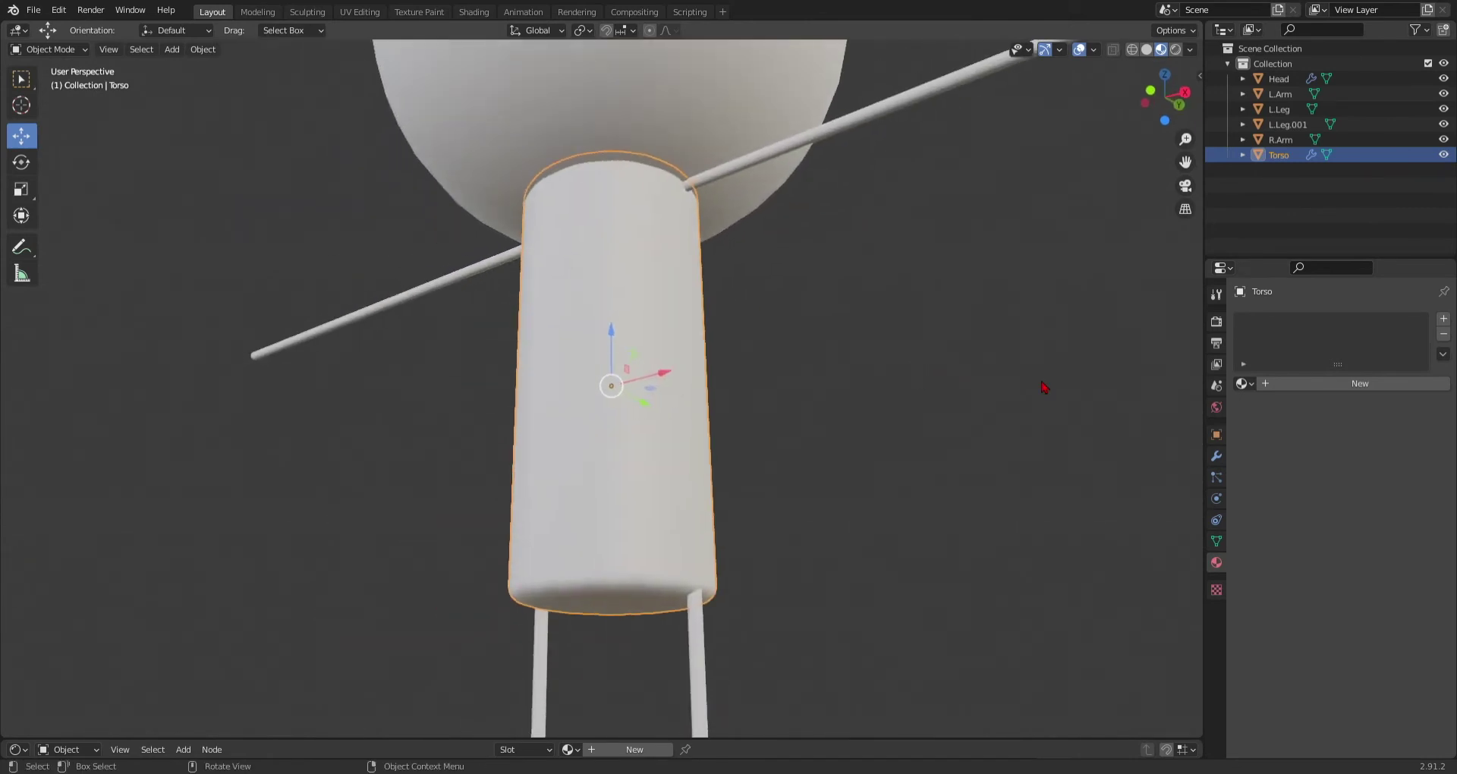
click(1246, 384)
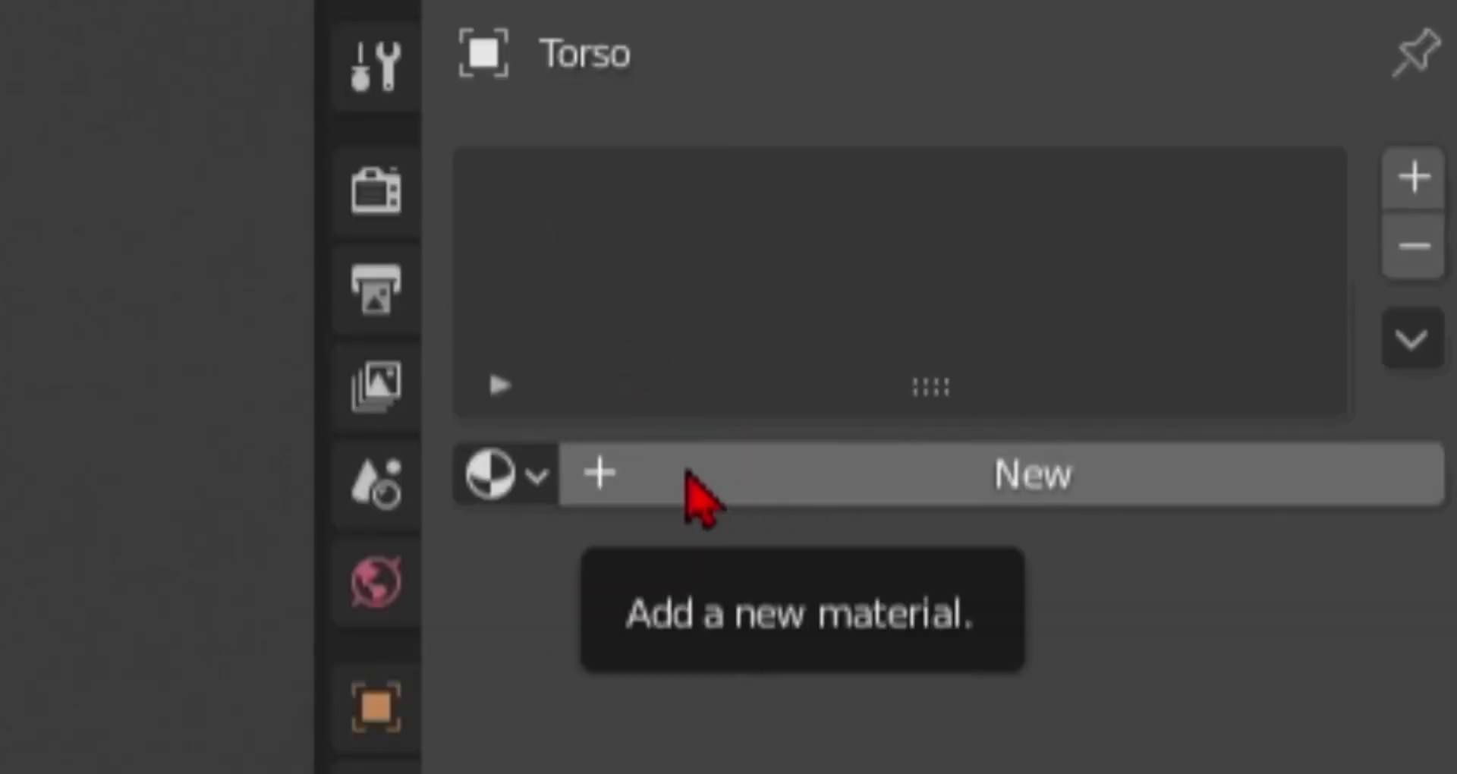
click(546, 482)
click(583, 607)
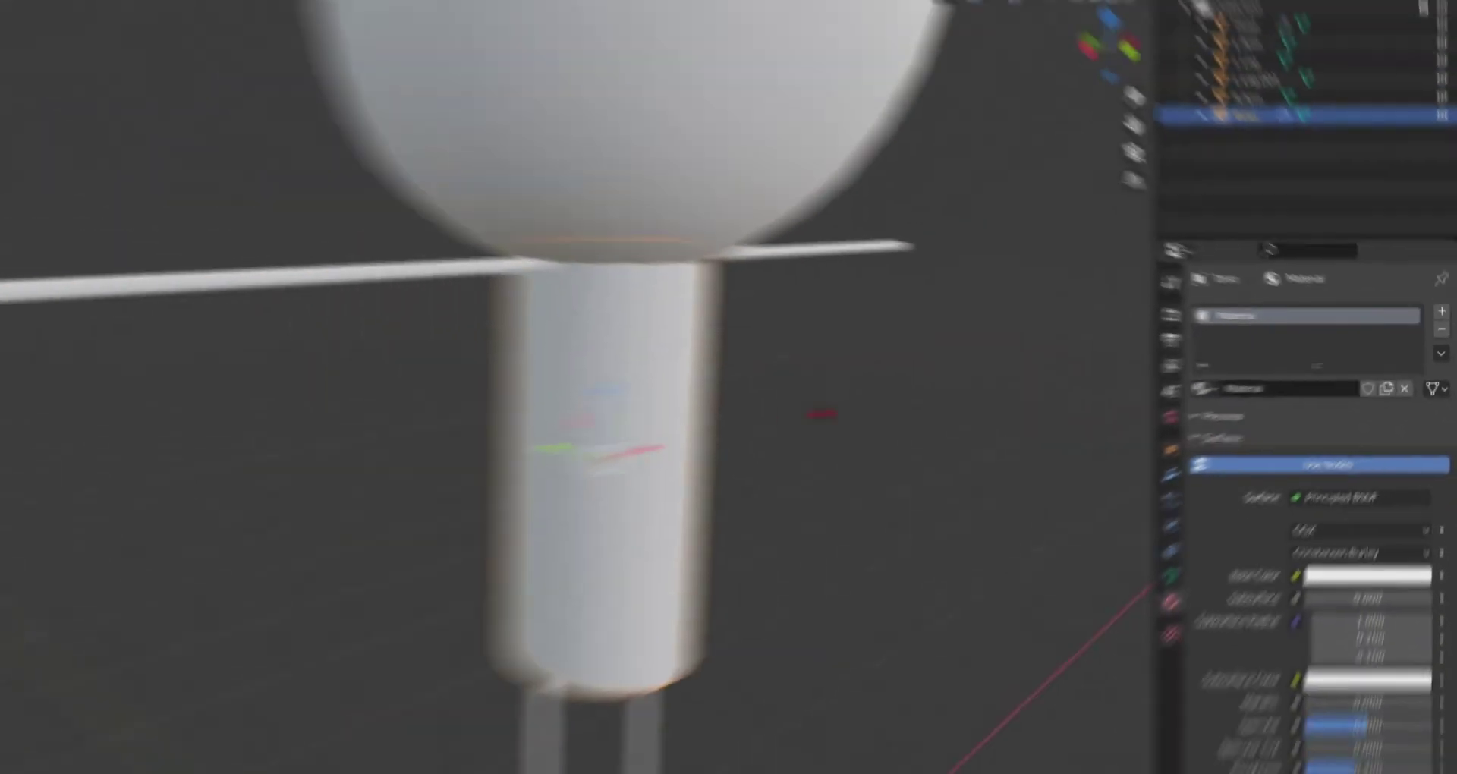
- Replace the torso's material with another new one, and reassign the original material named Material
shift+middle_drag(924, 399, 881, 262)
scroll(1061, 323, up, 4)
middle_drag(1065, 328, 956, 373)
scroll(981, 412, down, 1)
scroll(956, 373, up, 2)
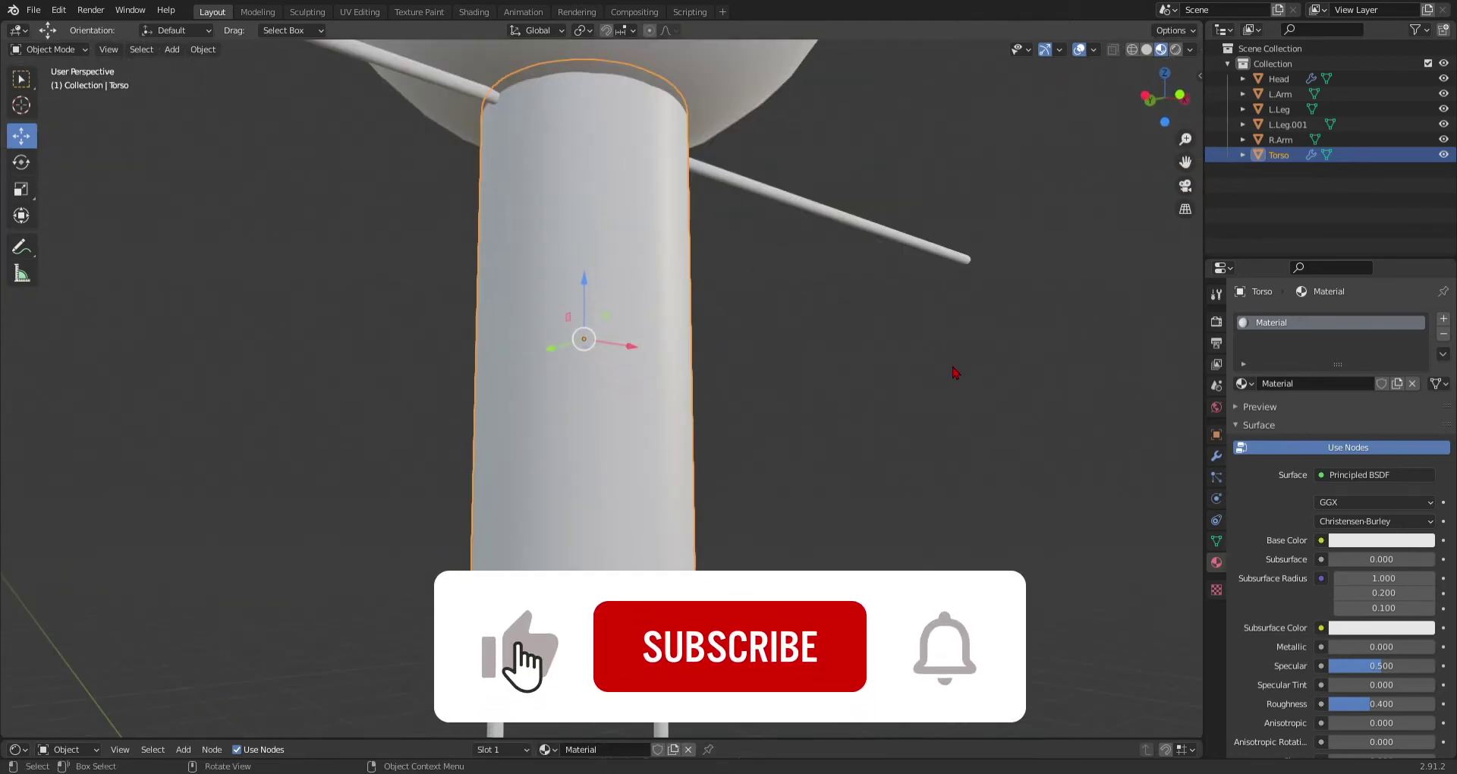
click(1410, 544)
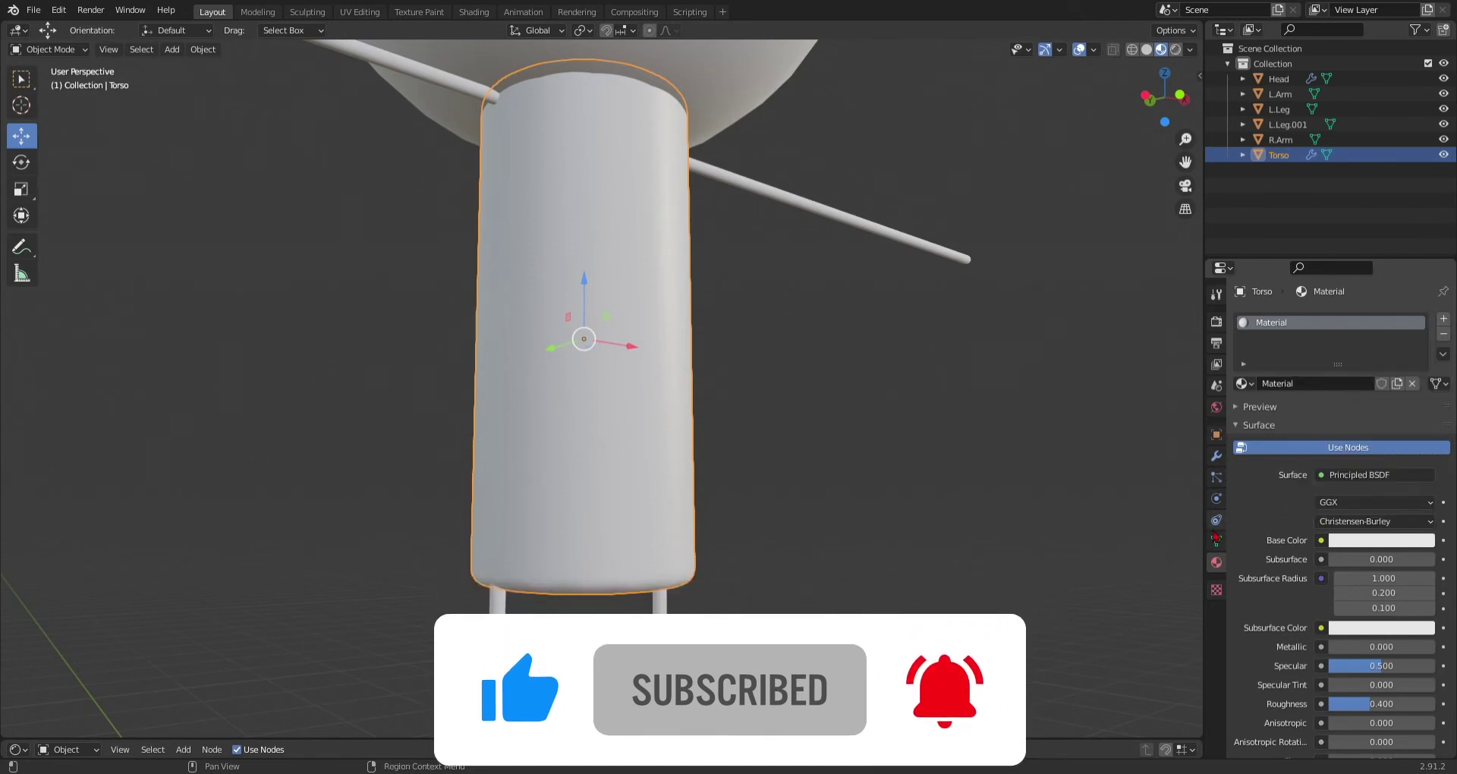
click(1241, 383)
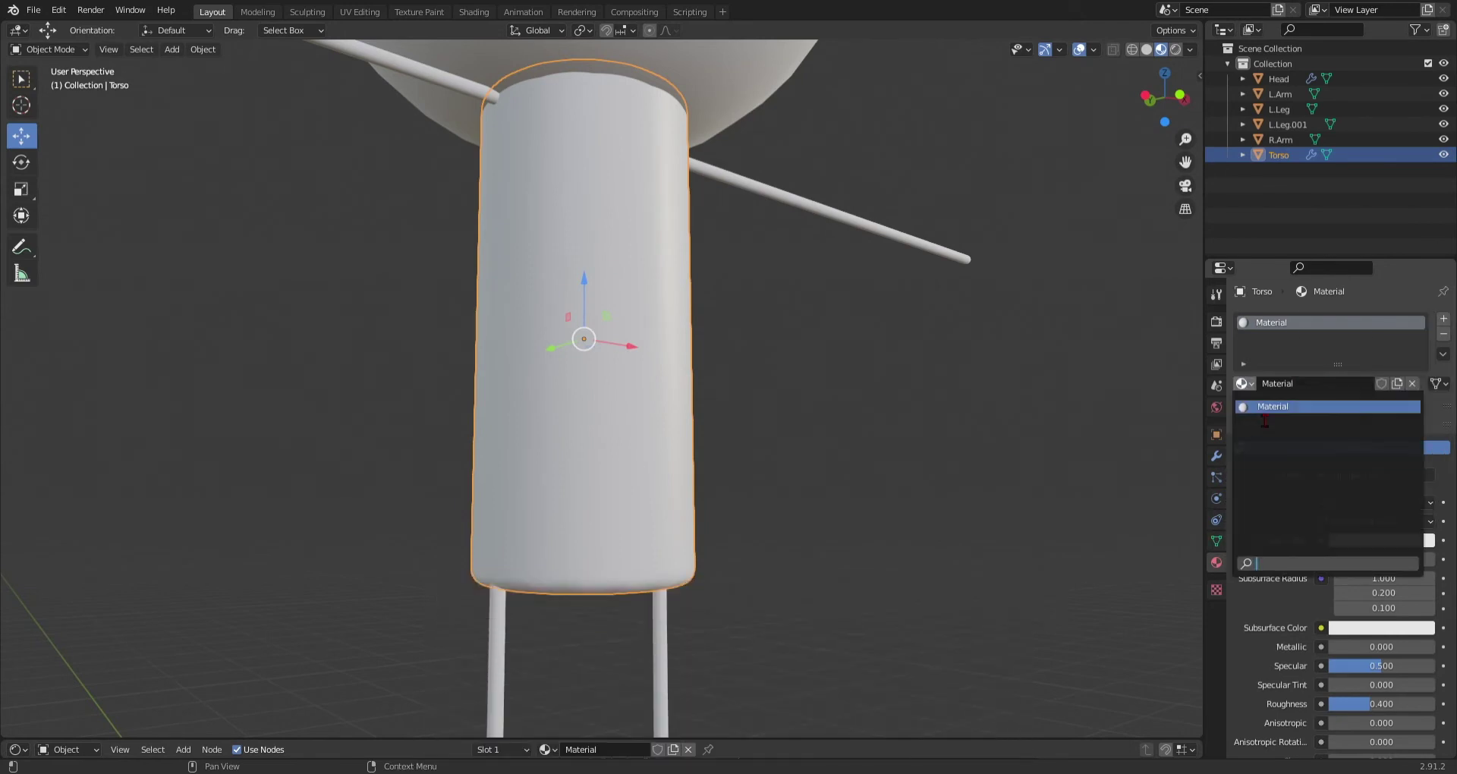
click(1411, 383)
click(1316, 386)
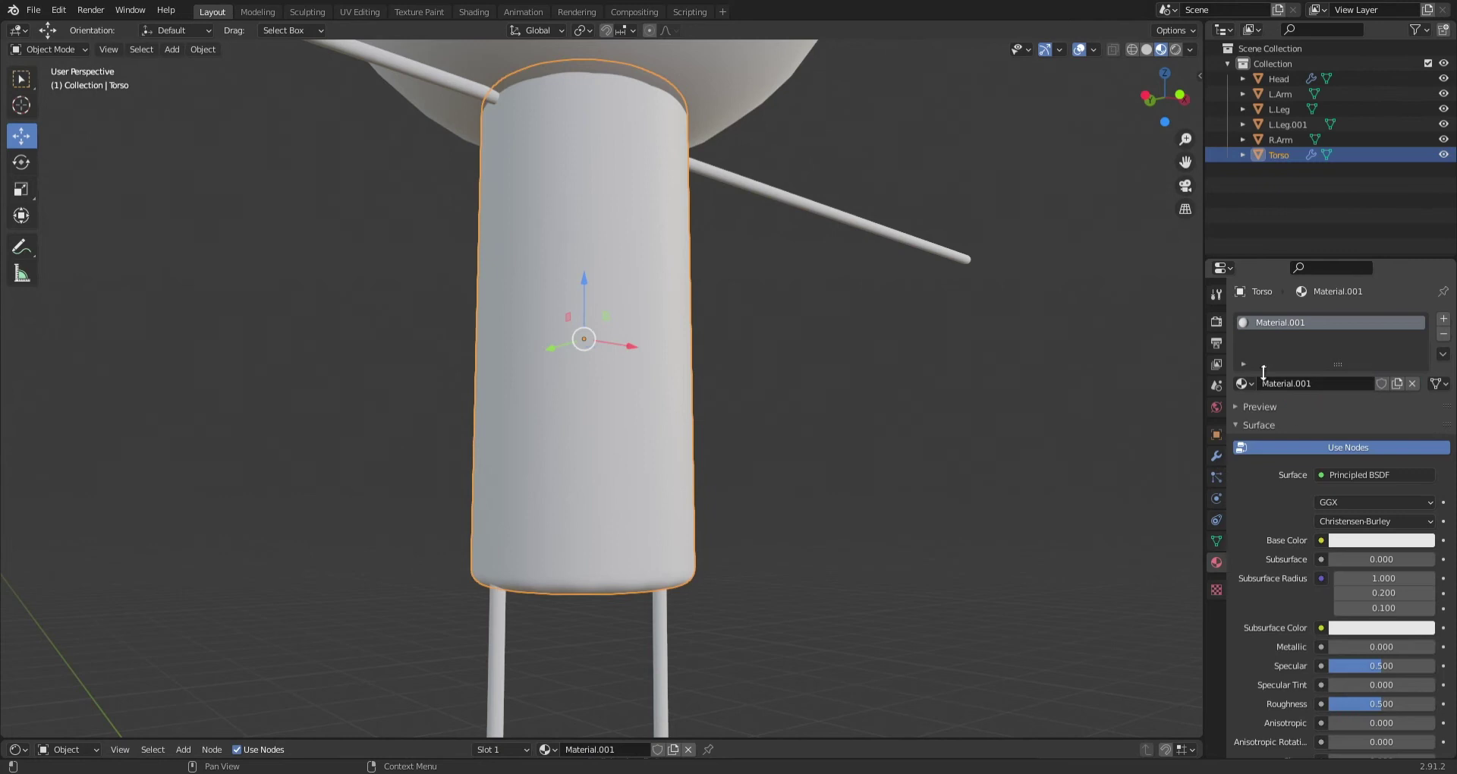
click(1243, 384)
click(1260, 410)
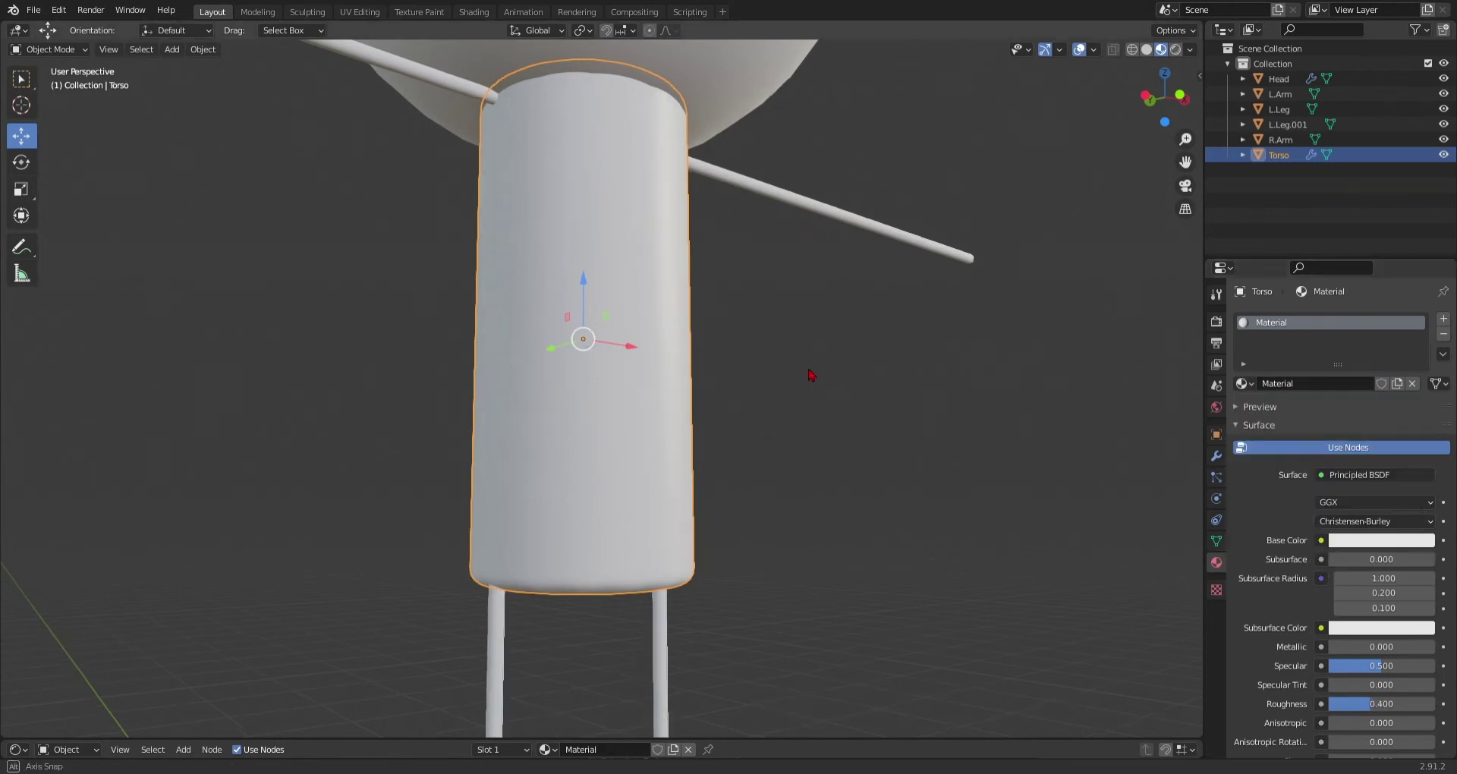
- Rename the torso's material as Torso
middle_drag(809, 374, 790, 376)
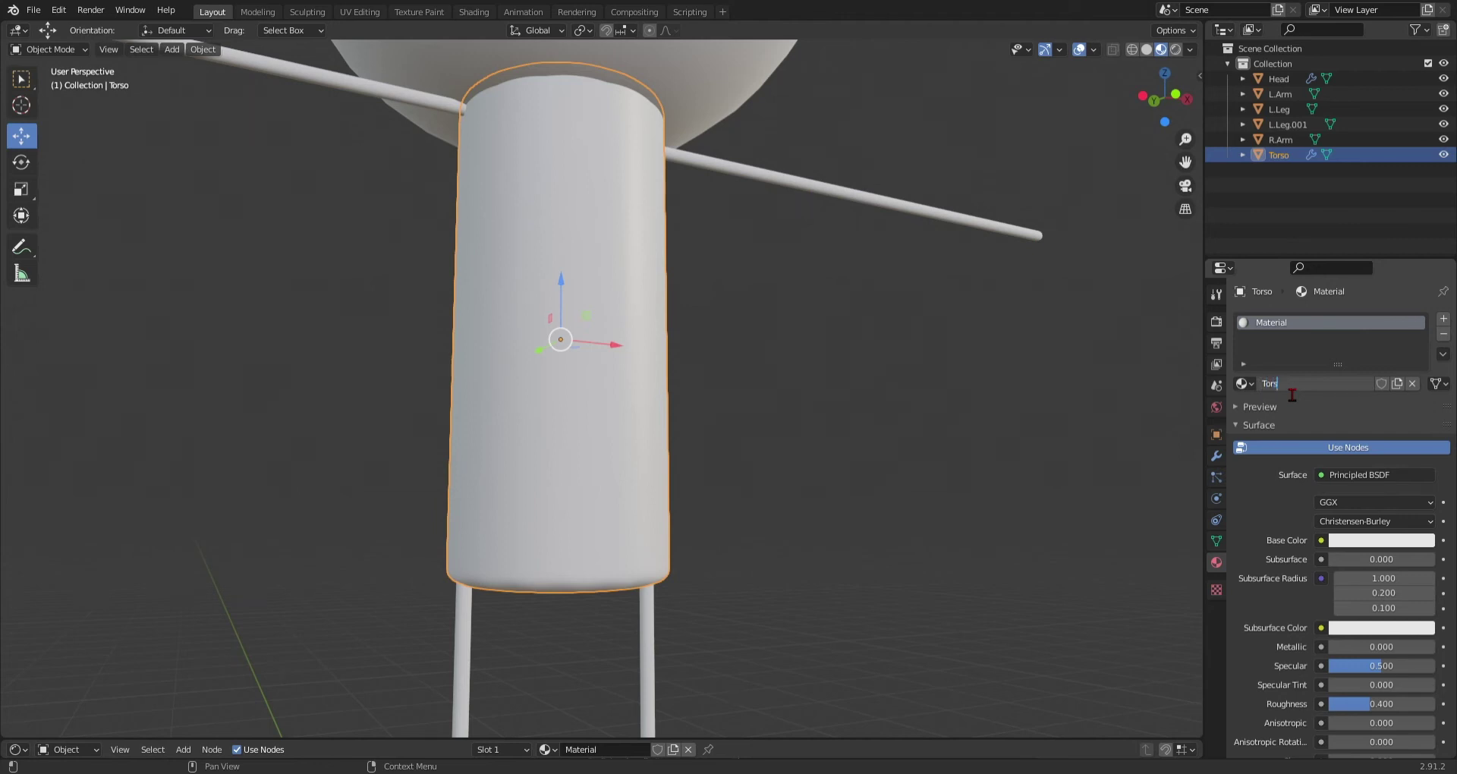
mouse_move(762, 354)
middle_down()
mouse_move(753, 317)
mouse_move(769, 329)
middle_up()
scroll(779, 347, up, 3)
middle_drag(544, 442, 727, 384)
scroll(738, 386, down, 3)
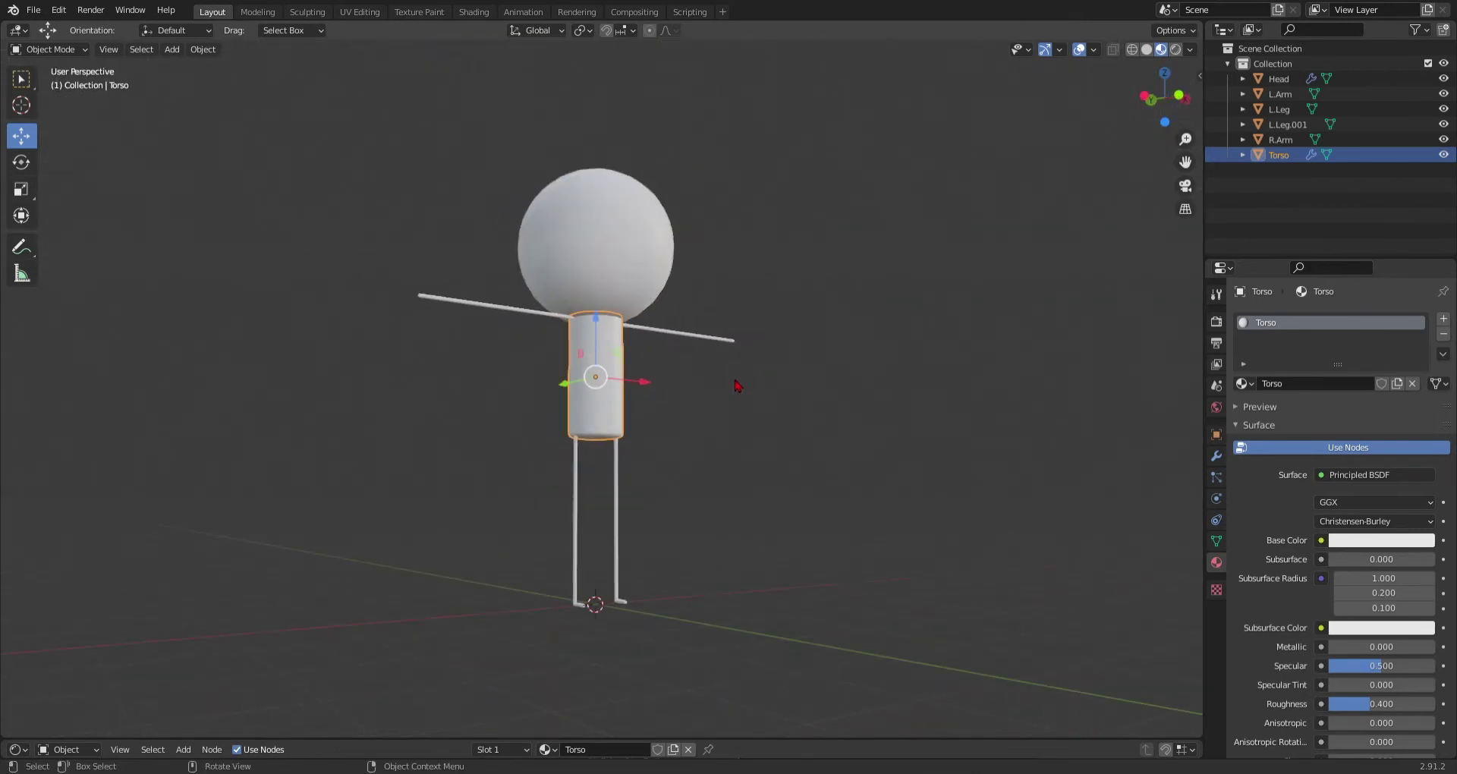
- Darken the Torso material's base colour to a grey with R, G and B at 0.111
scroll(857, 287, up, 3)
click(1178, 94)
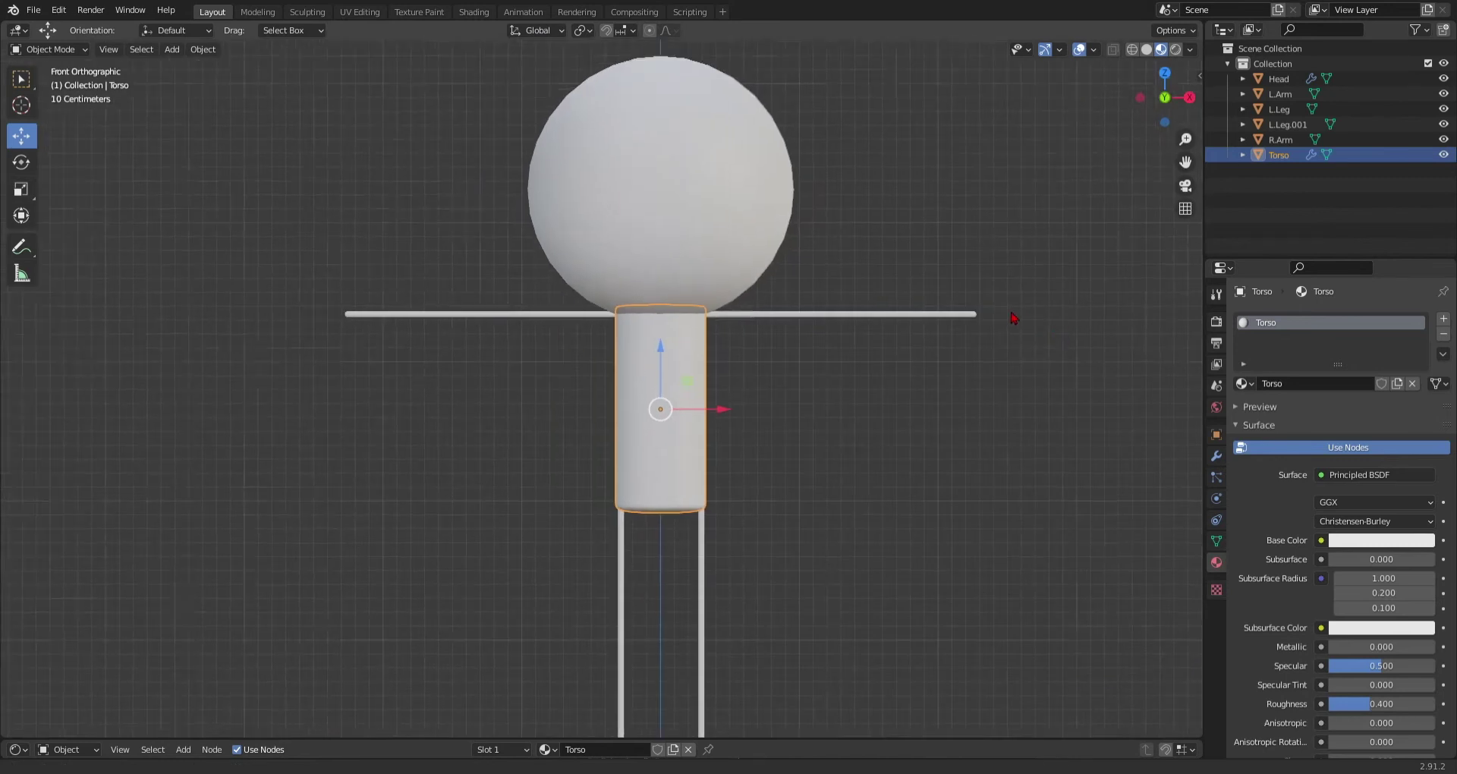
scroll(1023, 380, up, 4)
shift+middle_drag(1022, 388, 909, 349)
scroll(910, 352, up, 2)
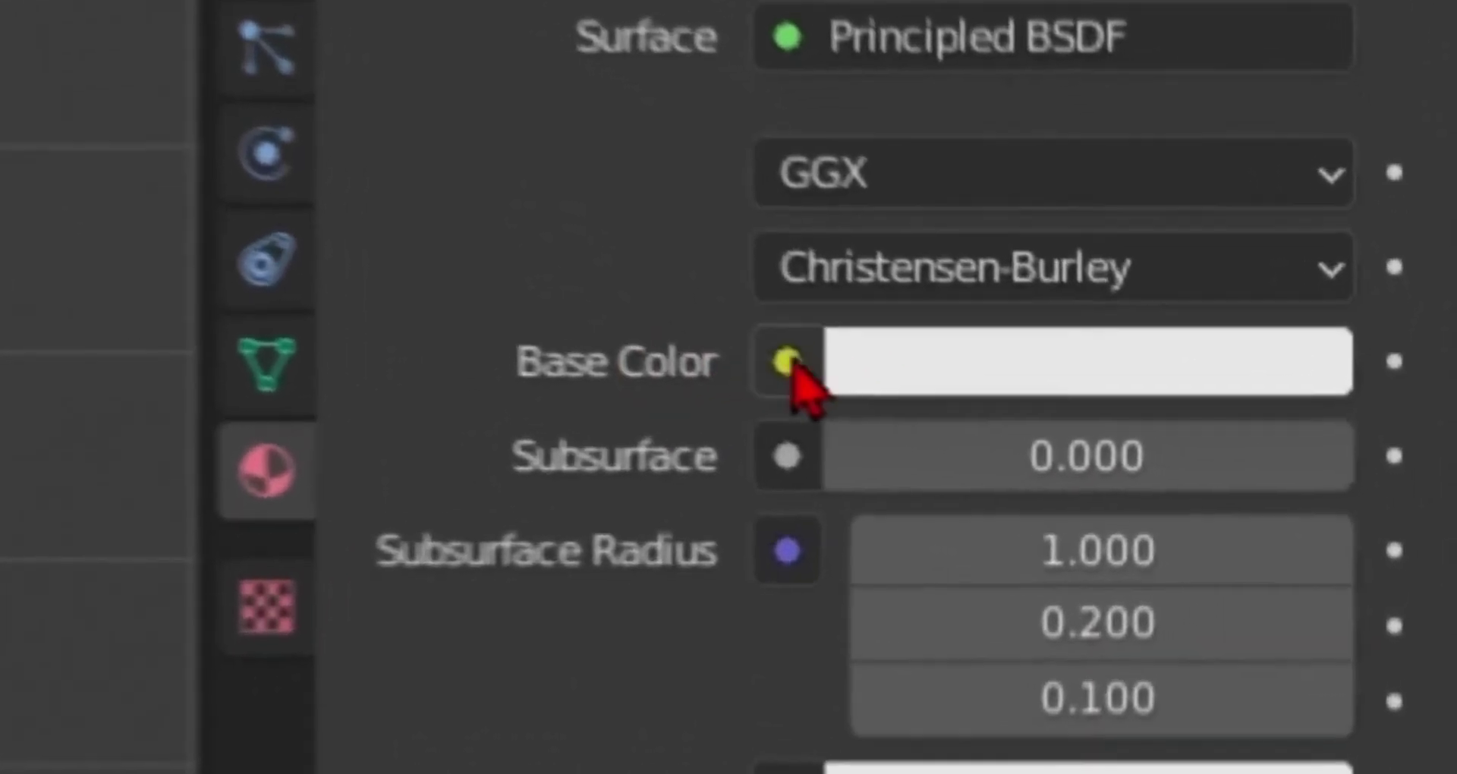
click(899, 400)
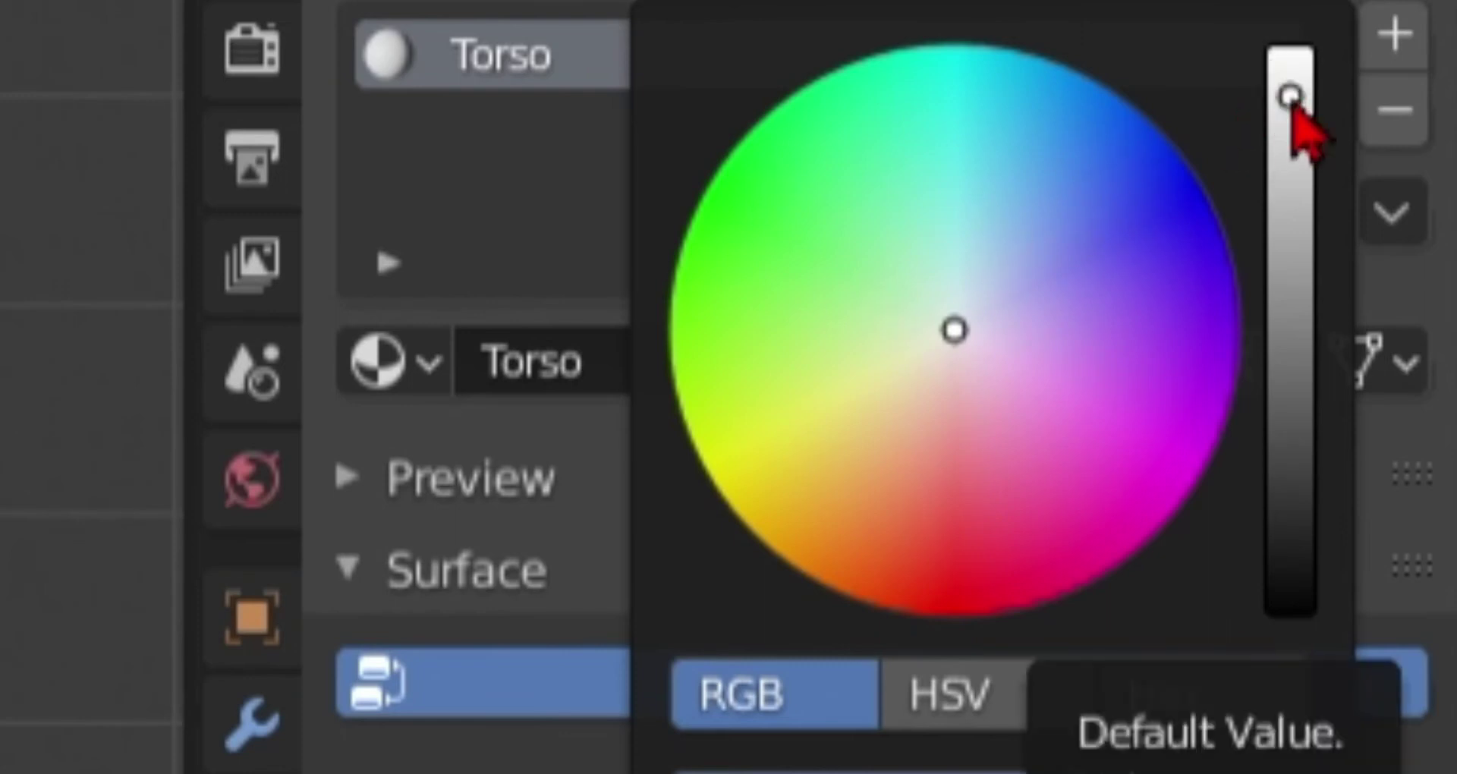
drag(1292, 103, 1291, 262)
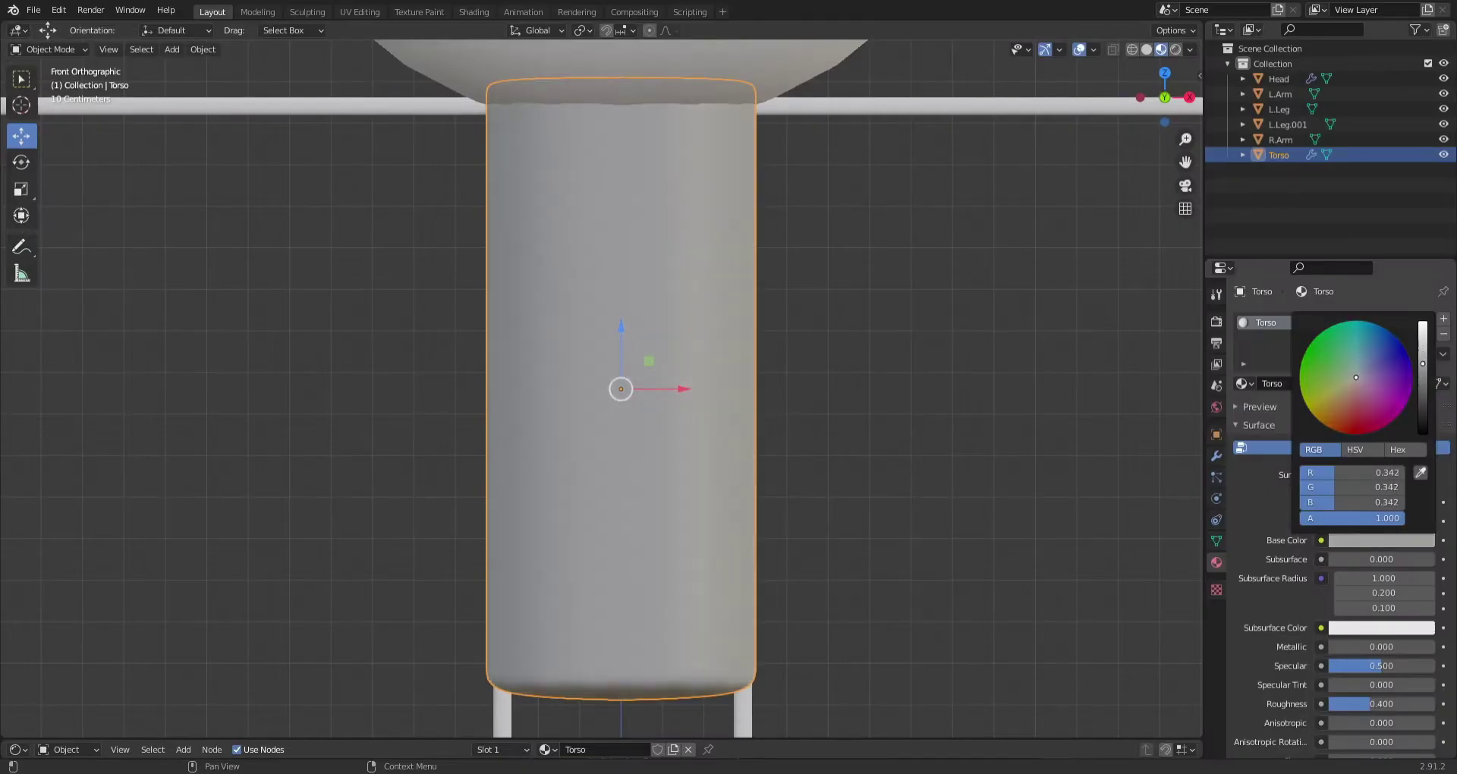
drag(1423, 363, 1423, 396)
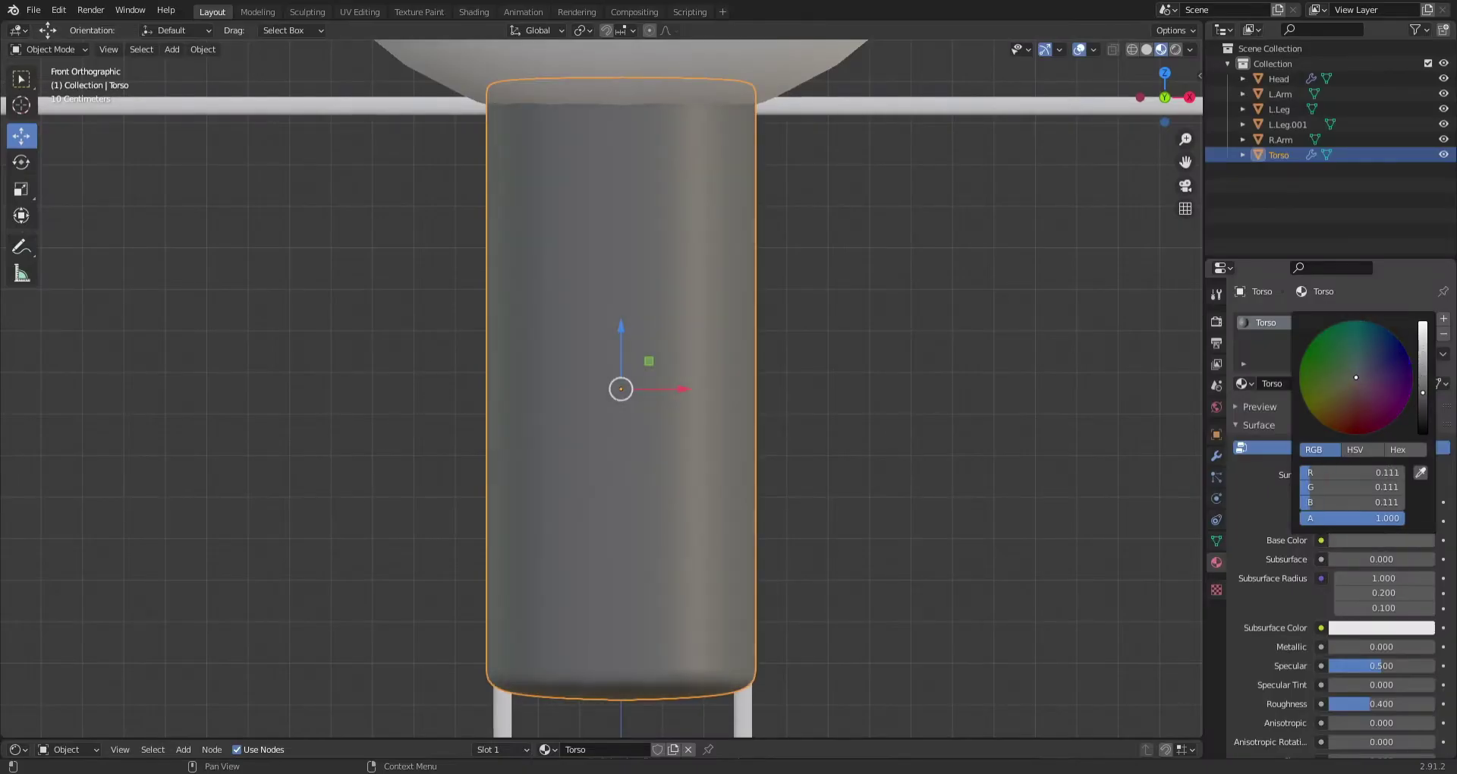
- Set the Torso material's roughness to 0.5
scroll(1010, 380, down, 3)
middle_drag(1002, 380, 761, 383)
scroll(940, 397, up, 2)
scroll(1031, 639, down, 2)
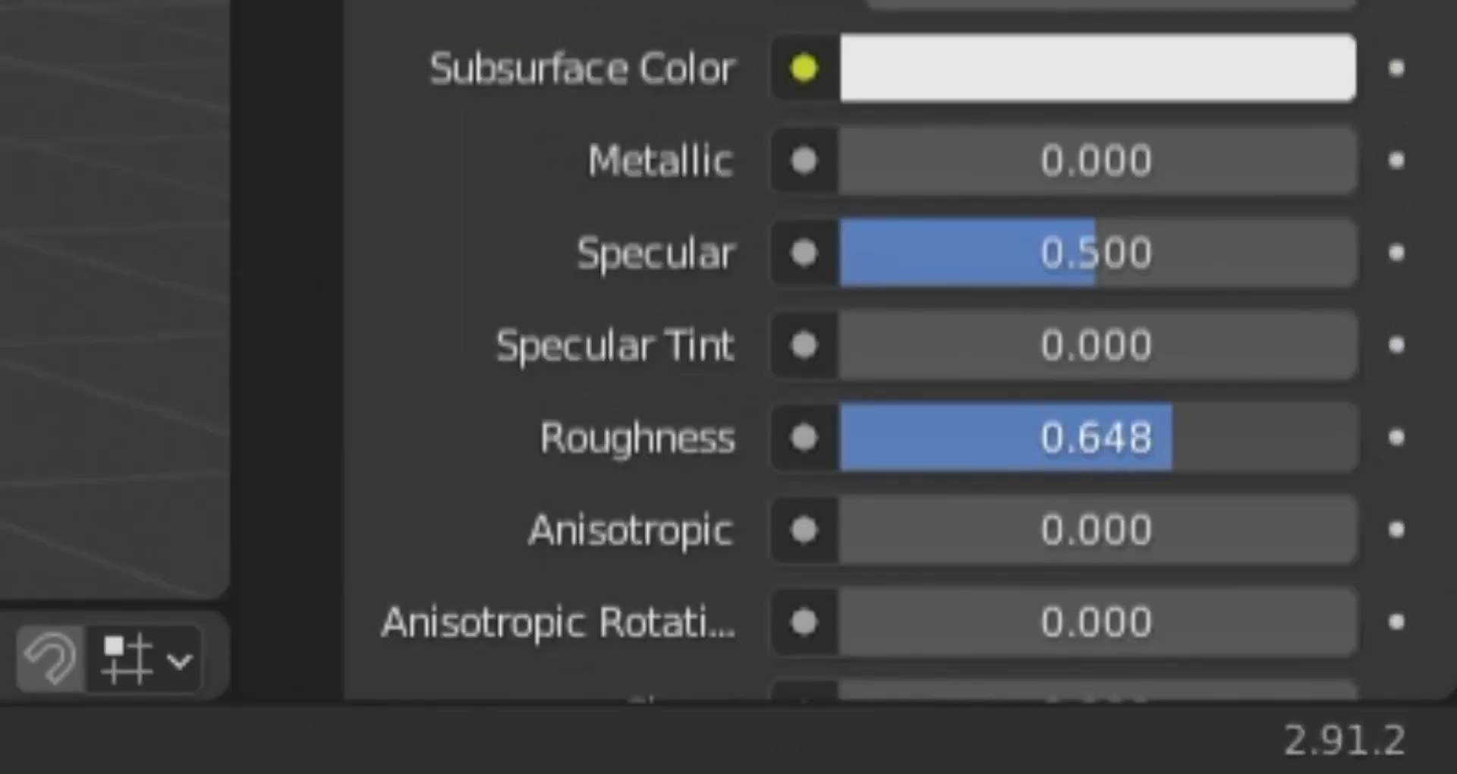
drag(1173, 437, 1110, 437)
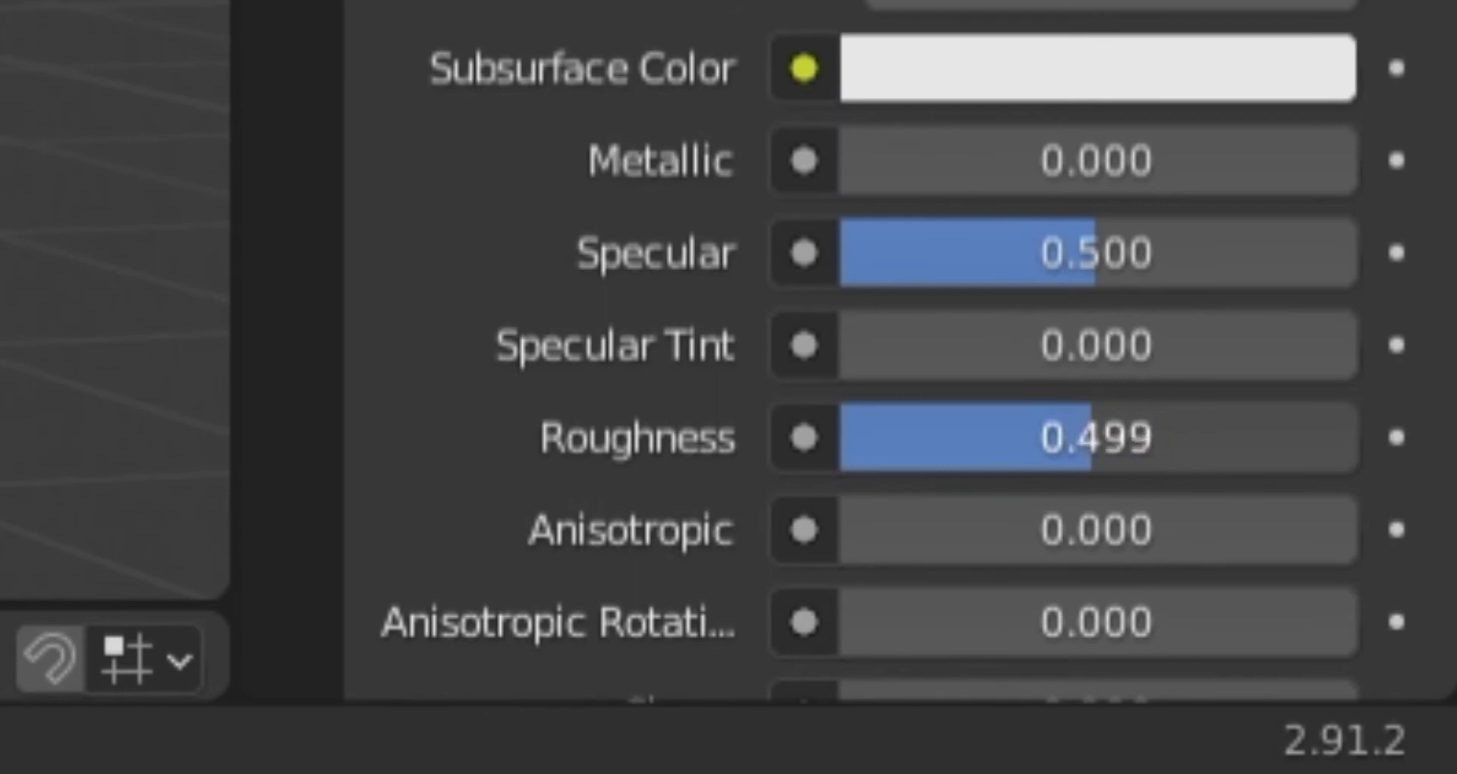
click(1169, 467)
text(0.5)
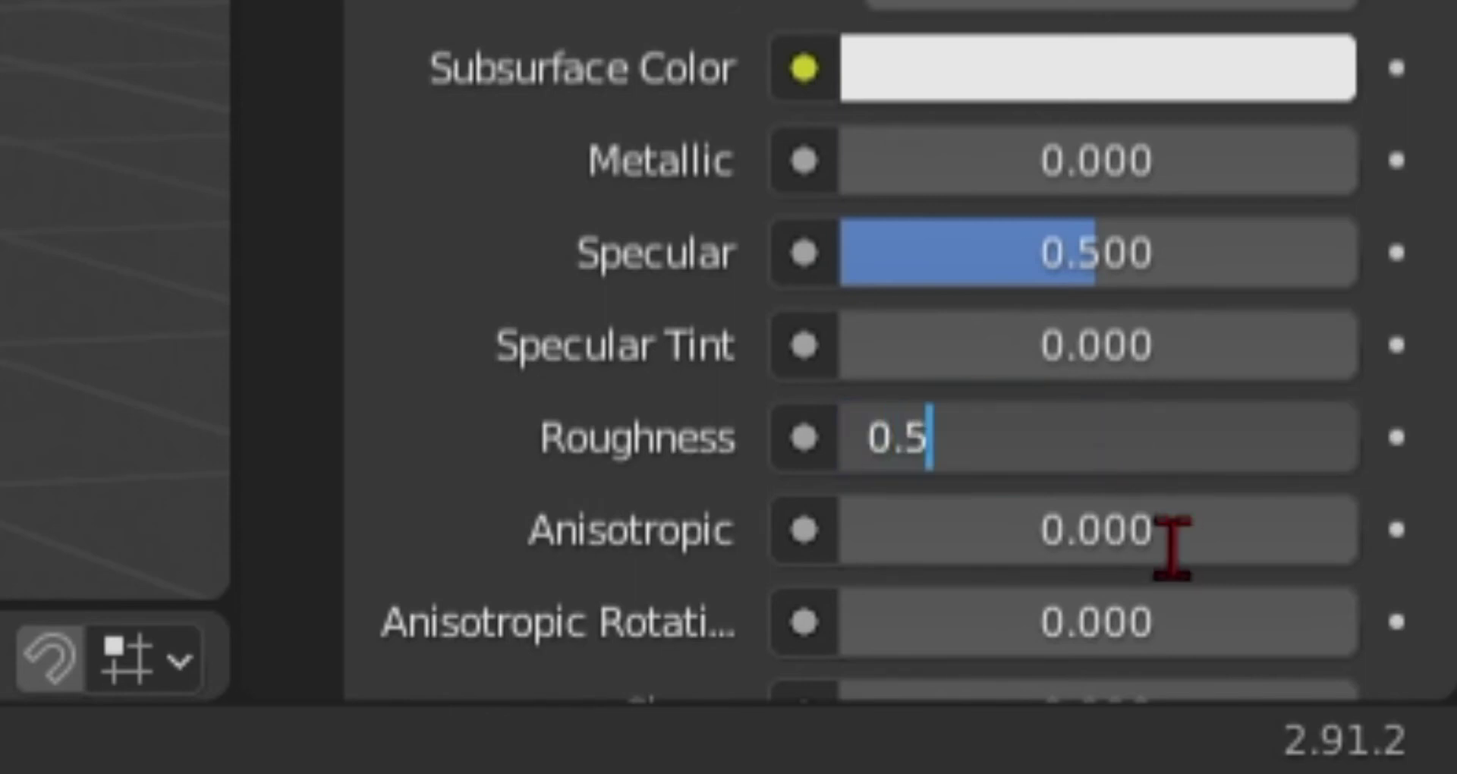
key(Return)
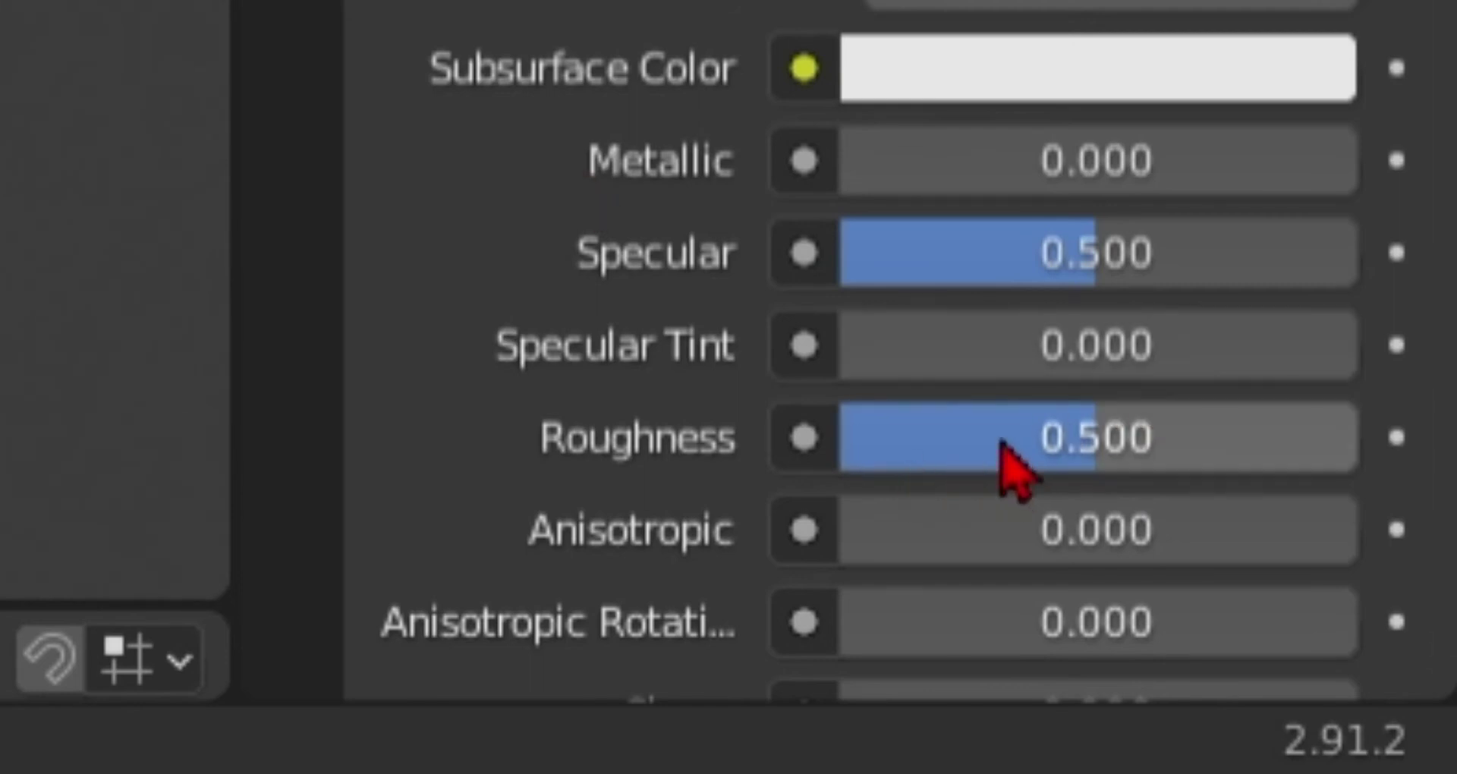
- Raise the Torso material's roughness to 1.0 and lighten its base colour to a mid grey
drag(990, 434, 1359, 434)
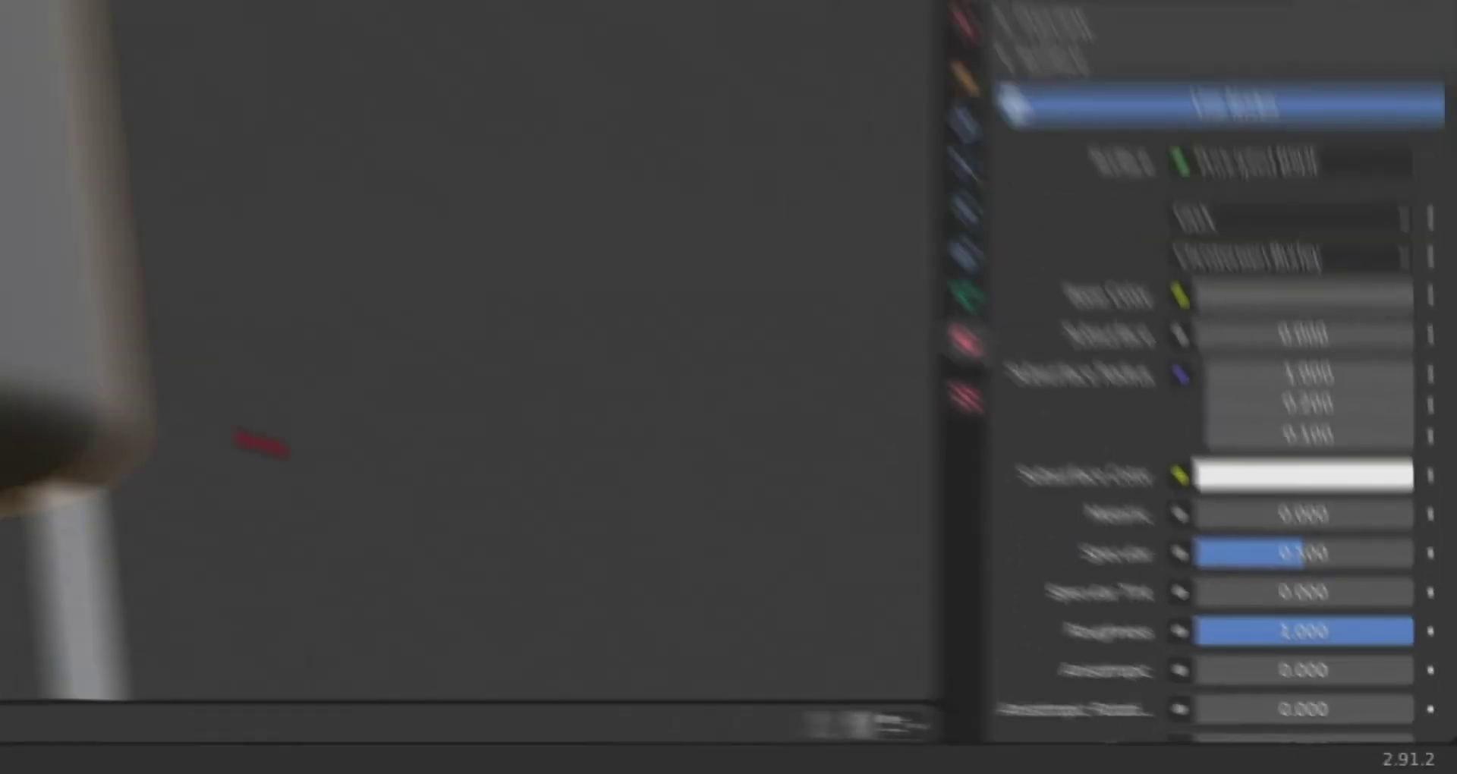
middle_drag(252, 436, 56, 415)
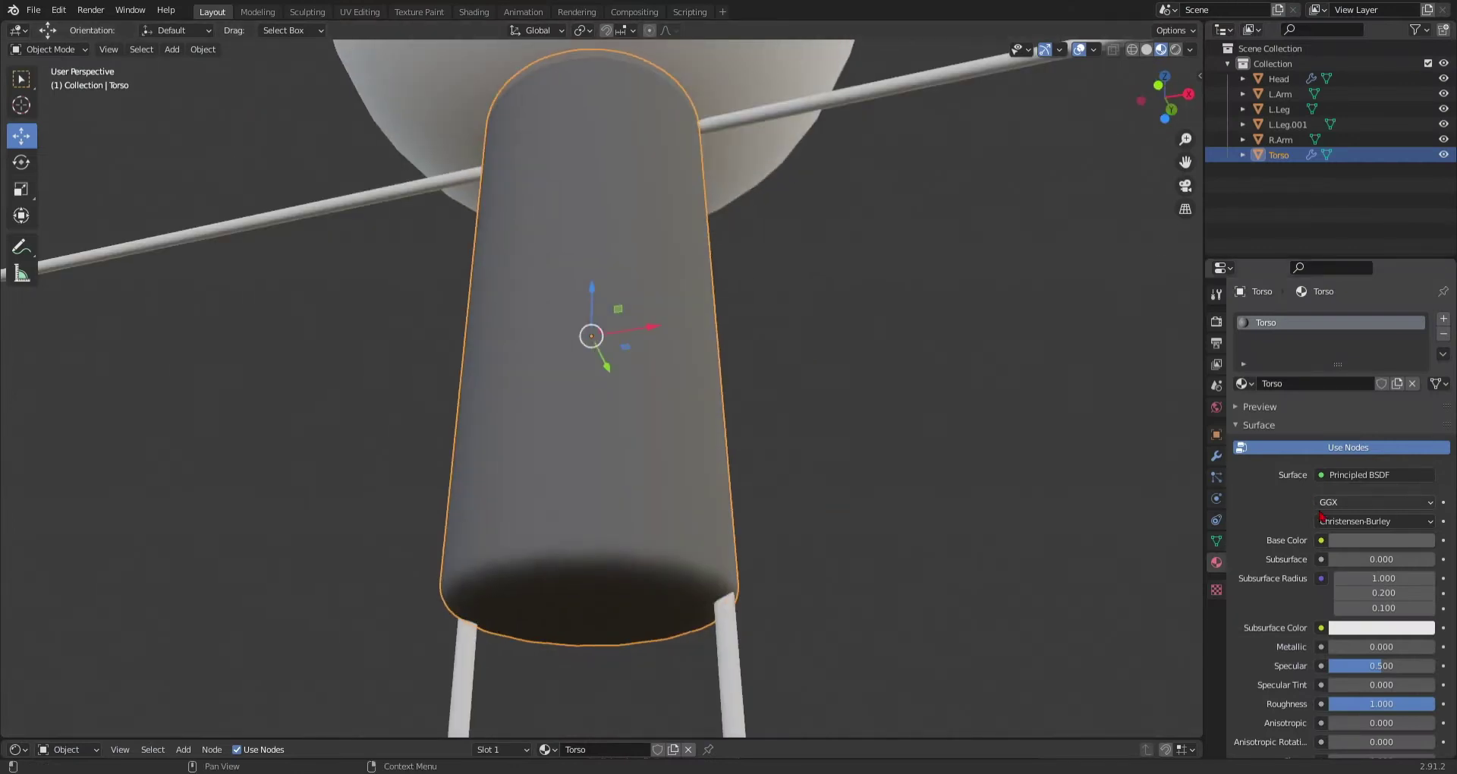
click(1227, 296)
mouse_move(1427, 370)
mouse_down()
mouse_move(1425, 338)
mouse_move(1424, 378)
mouse_up()
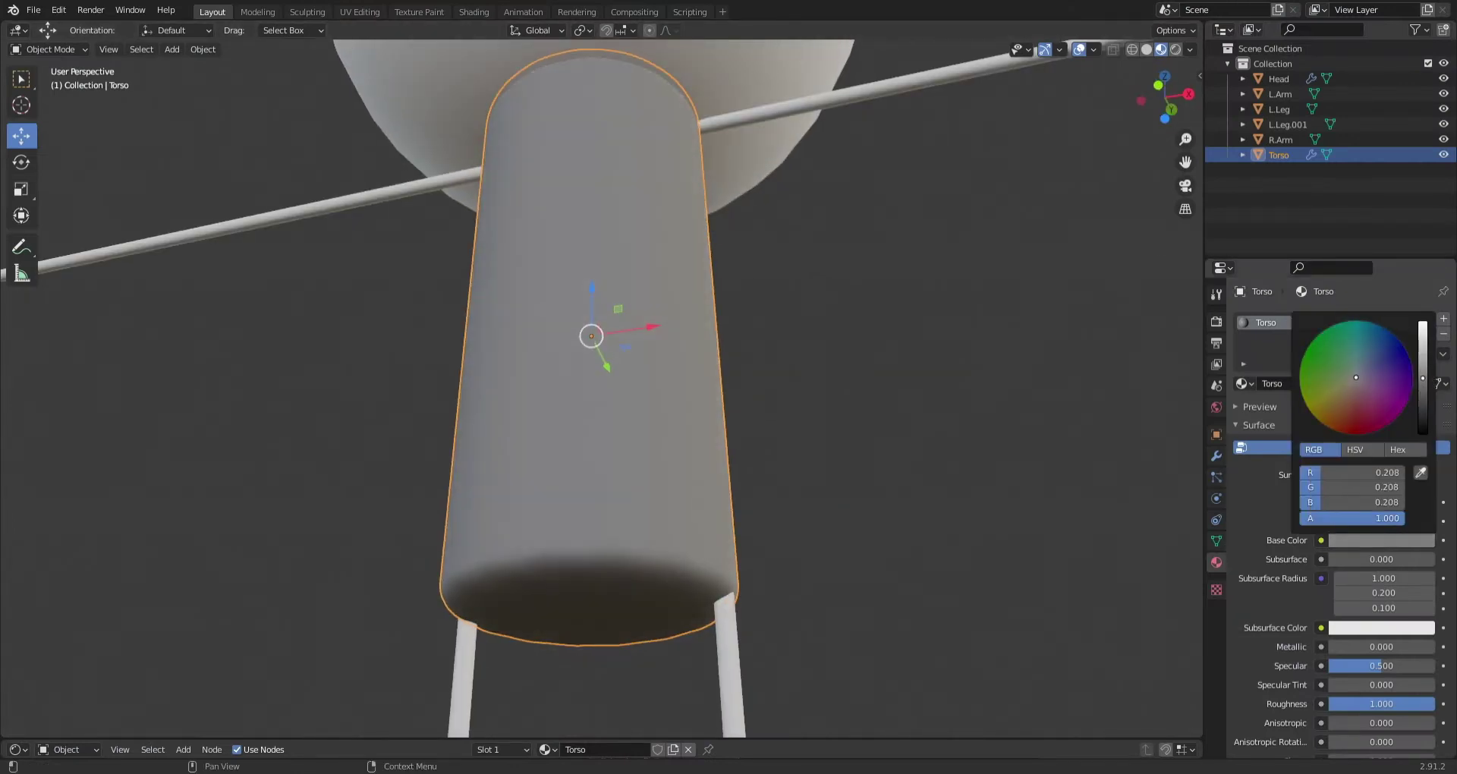
scroll(781, 430, down, 4)
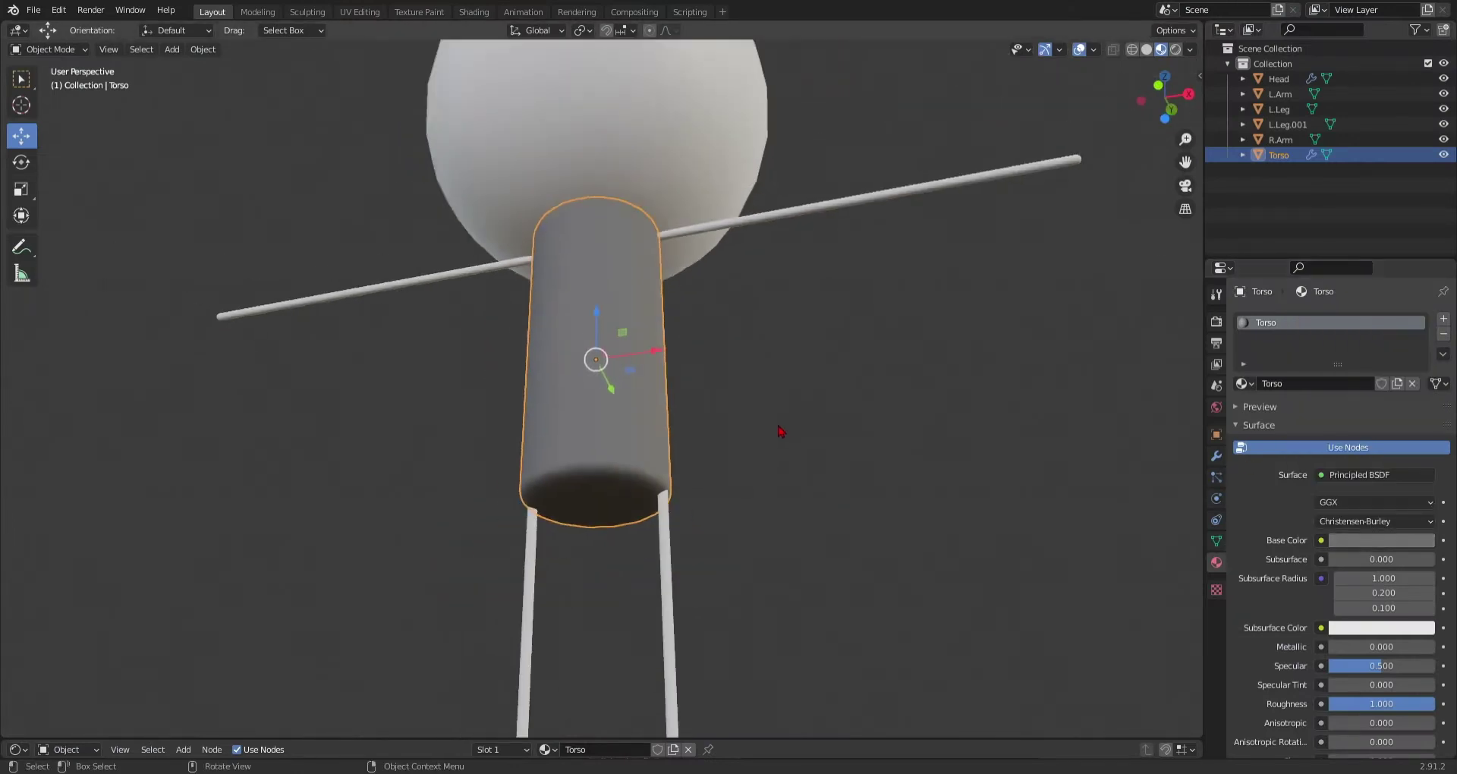
- Examine the grey torso surface up close and from several angles
middle_drag(781, 430, 818, 486)
scroll(832, 421, up, 4)
scroll(1013, 196, down, 7)
mouse_move(992, 224)
middle_down()
mouse_move(804, 270)
mouse_move(1041, 264)
mouse_move(704, 285)
mouse_move(984, 199)
middle_up()
scroll(696, 293, up, 4)
middle_drag(696, 293, 867, 309)
scroll(841, 278, down, 2)
scroll(813, 260, down, 3)
scroll(781, 250, up, 2)
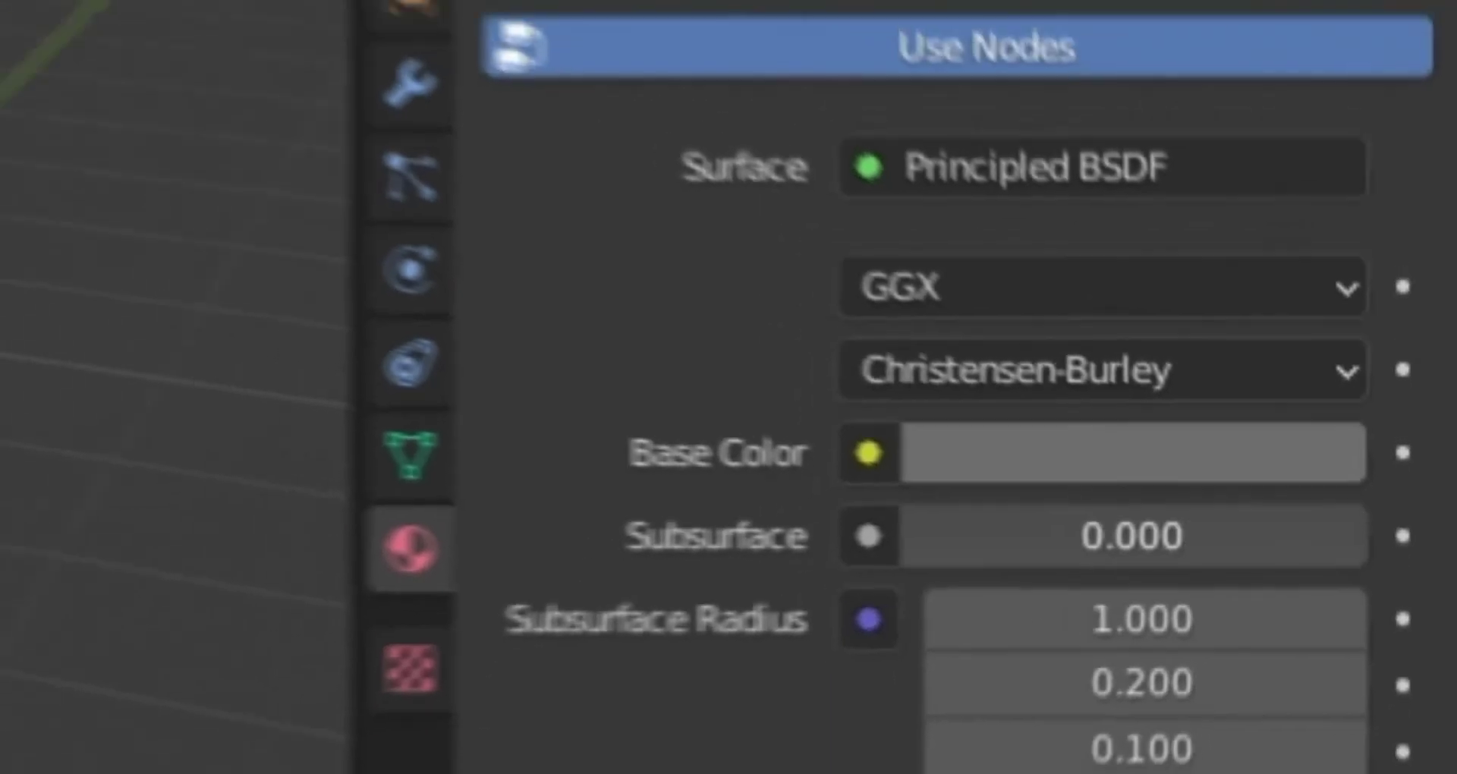
- Raise the Torso material's subsurface to 1.0 and inspect the underside of the torso
drag(941, 529, 1348, 529)
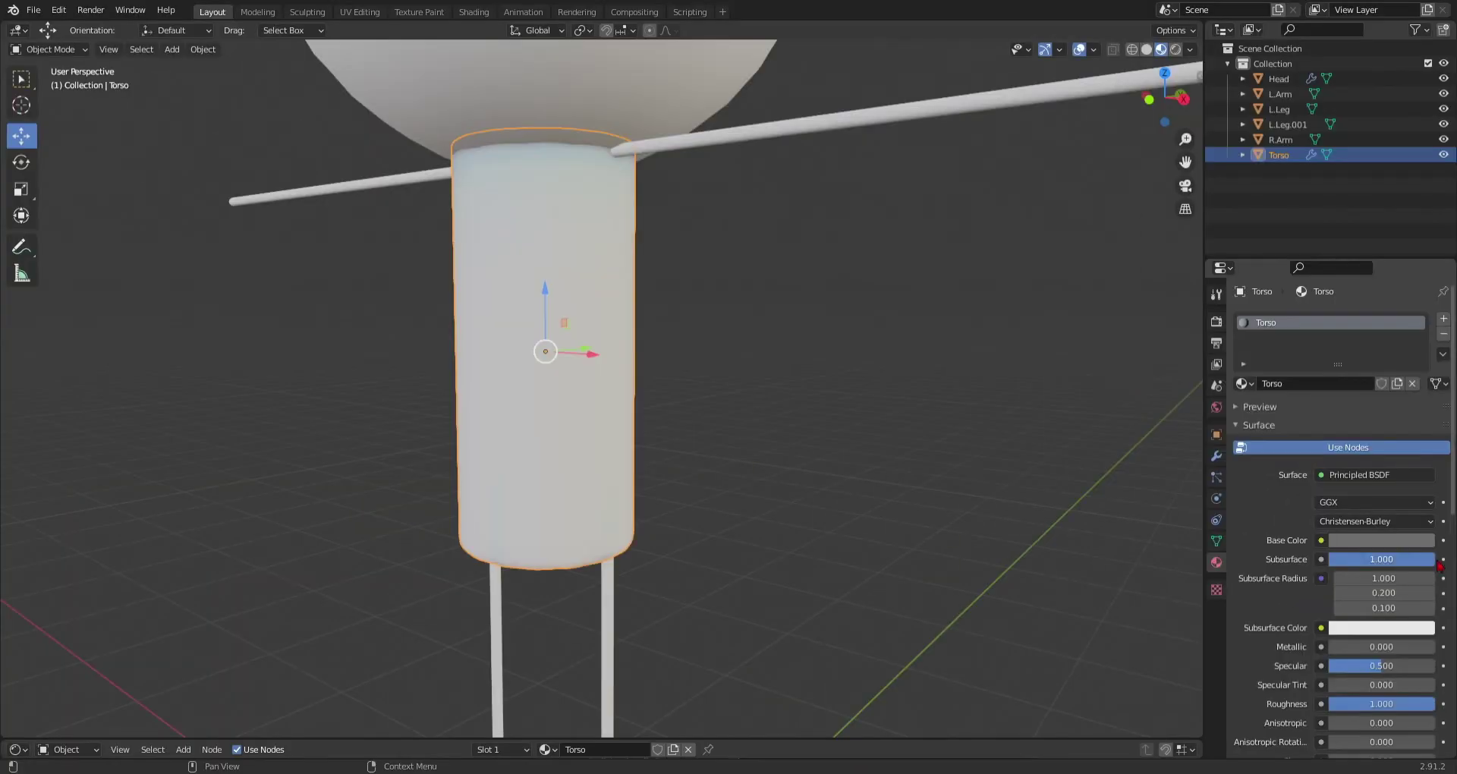
middle_drag(666, 562, 738, 450)
scroll(691, 396, up, 4)
scroll(705, 402, down, 1)
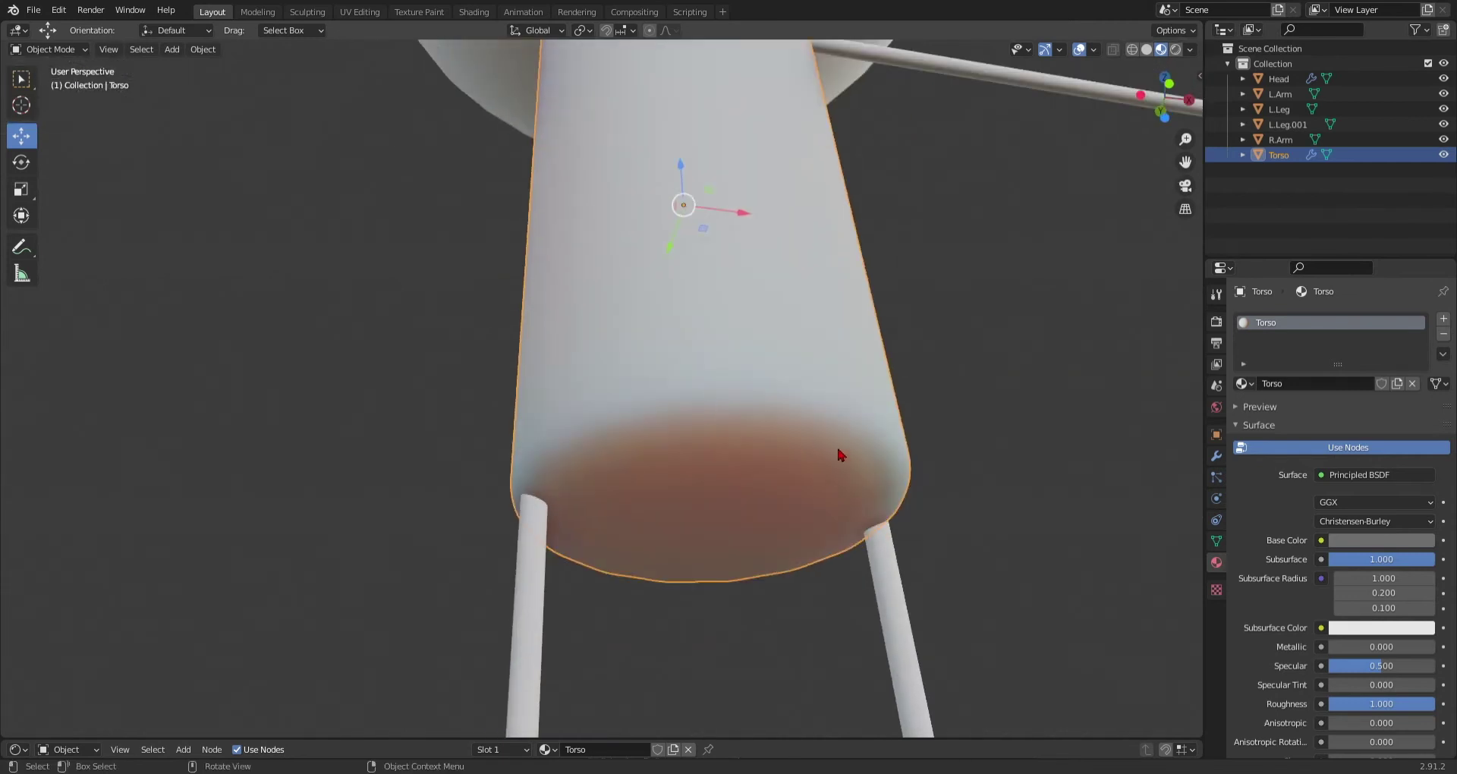
- Try the grassy blue-sky environment for the viewport preview lighting, and switch to a more neutral environment
click(1190, 50)
click(1154, 176)
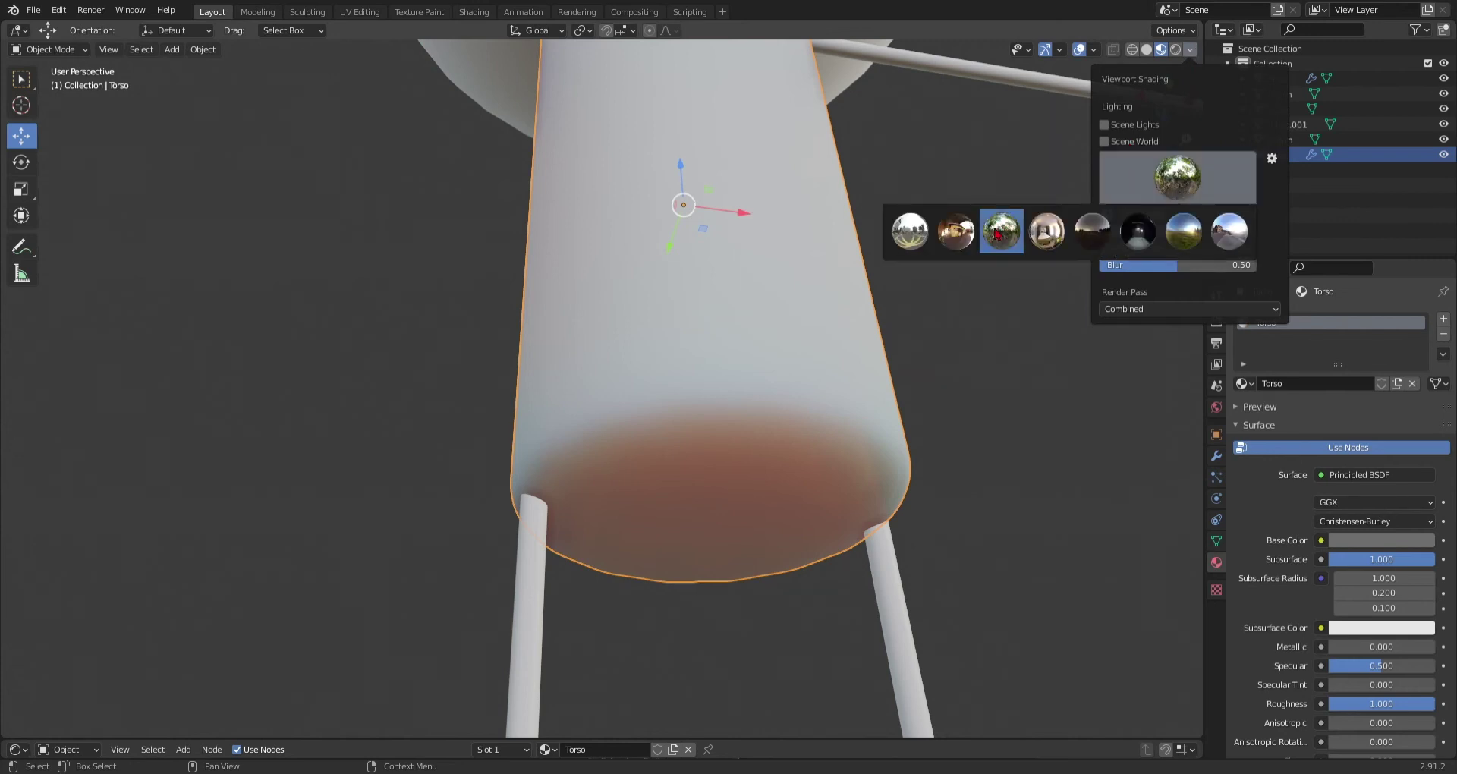
click(1154, 176)
click(1184, 231)
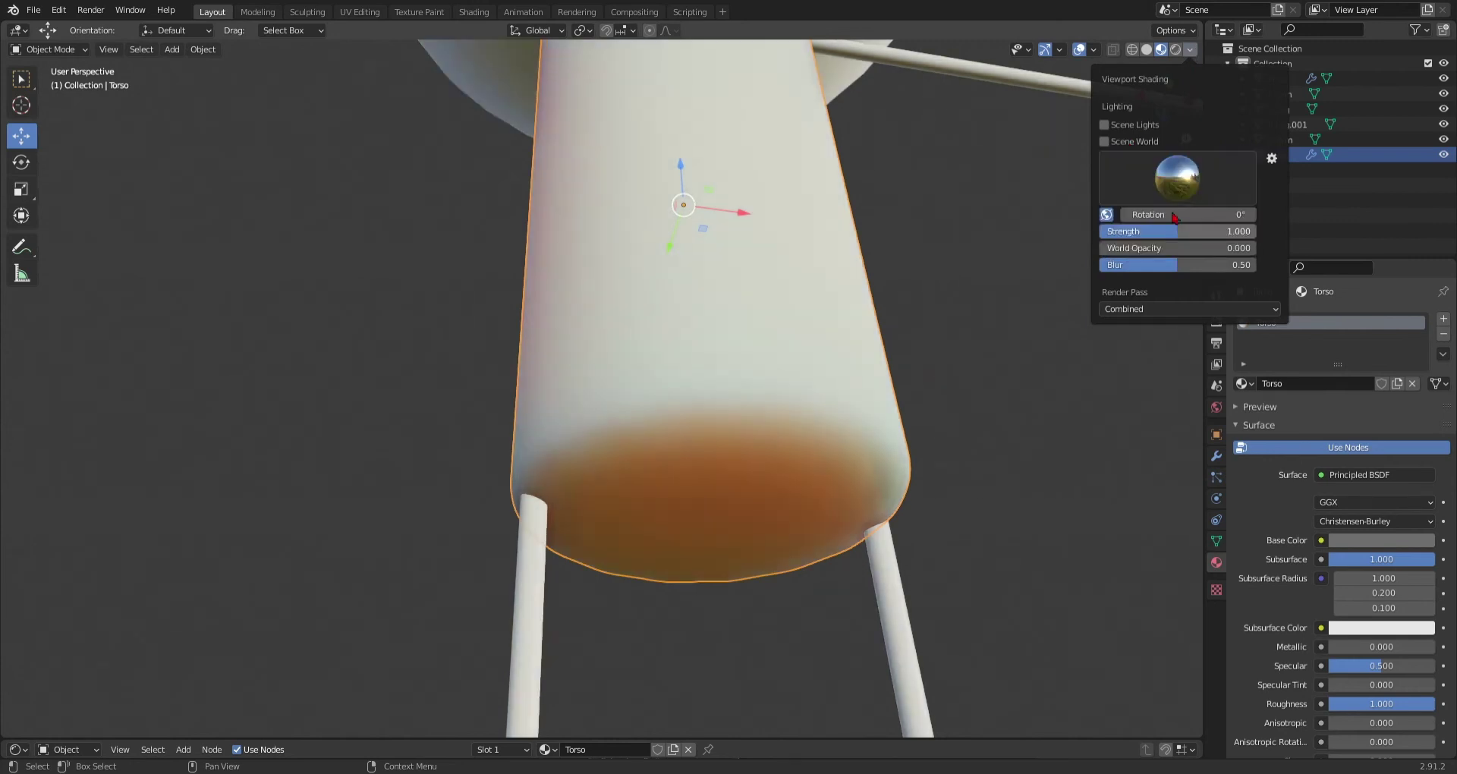
click(1176, 171)
click(1052, 226)
scroll(709, 342, down, 4)
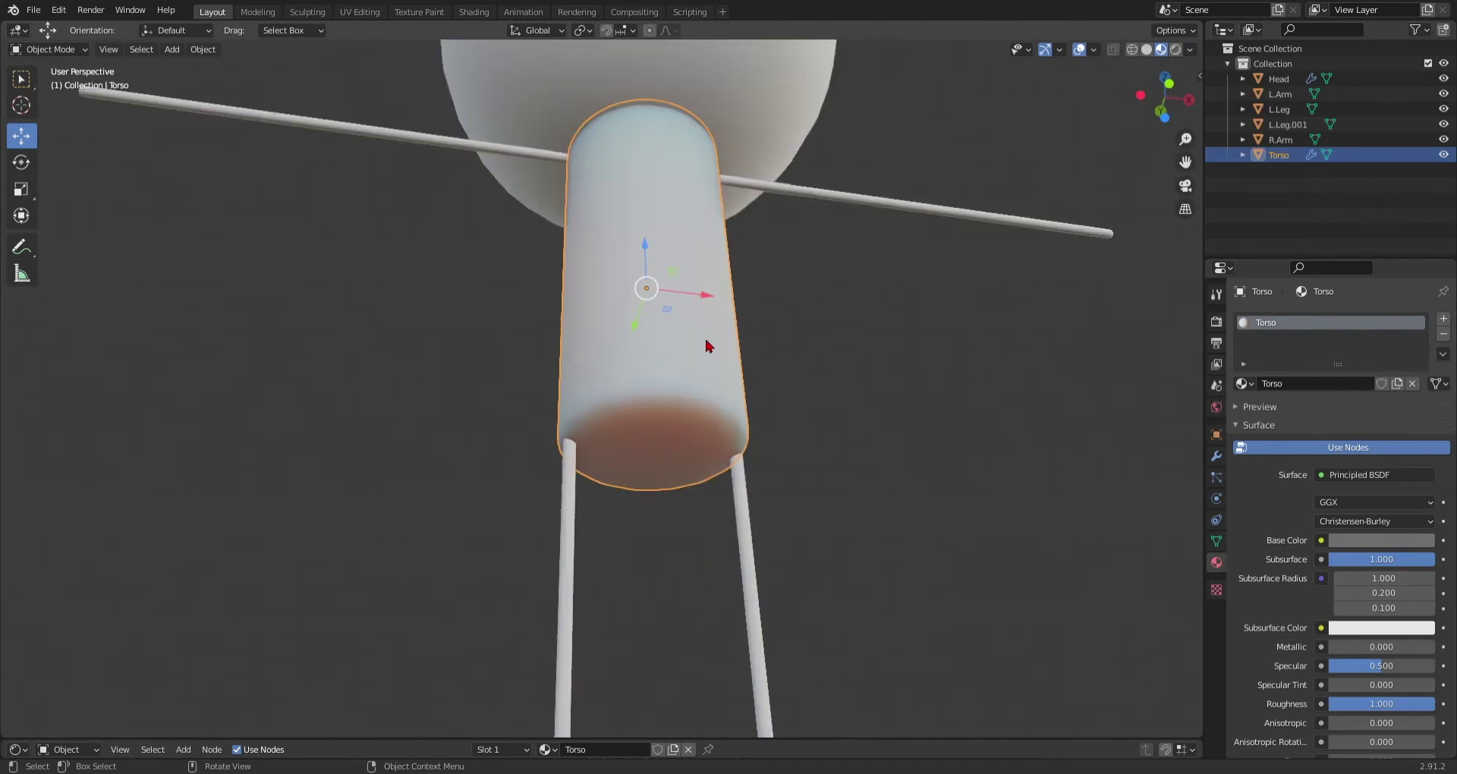
- Lower the Torso material's subsurface to 0.5 and check the effect on the torso's underside
middle_drag(709, 342, 824, 297)
click(885, 441)
click(712, 305)
middle_drag(712, 306, 668, 336)
scroll(666, 337, up, 5)
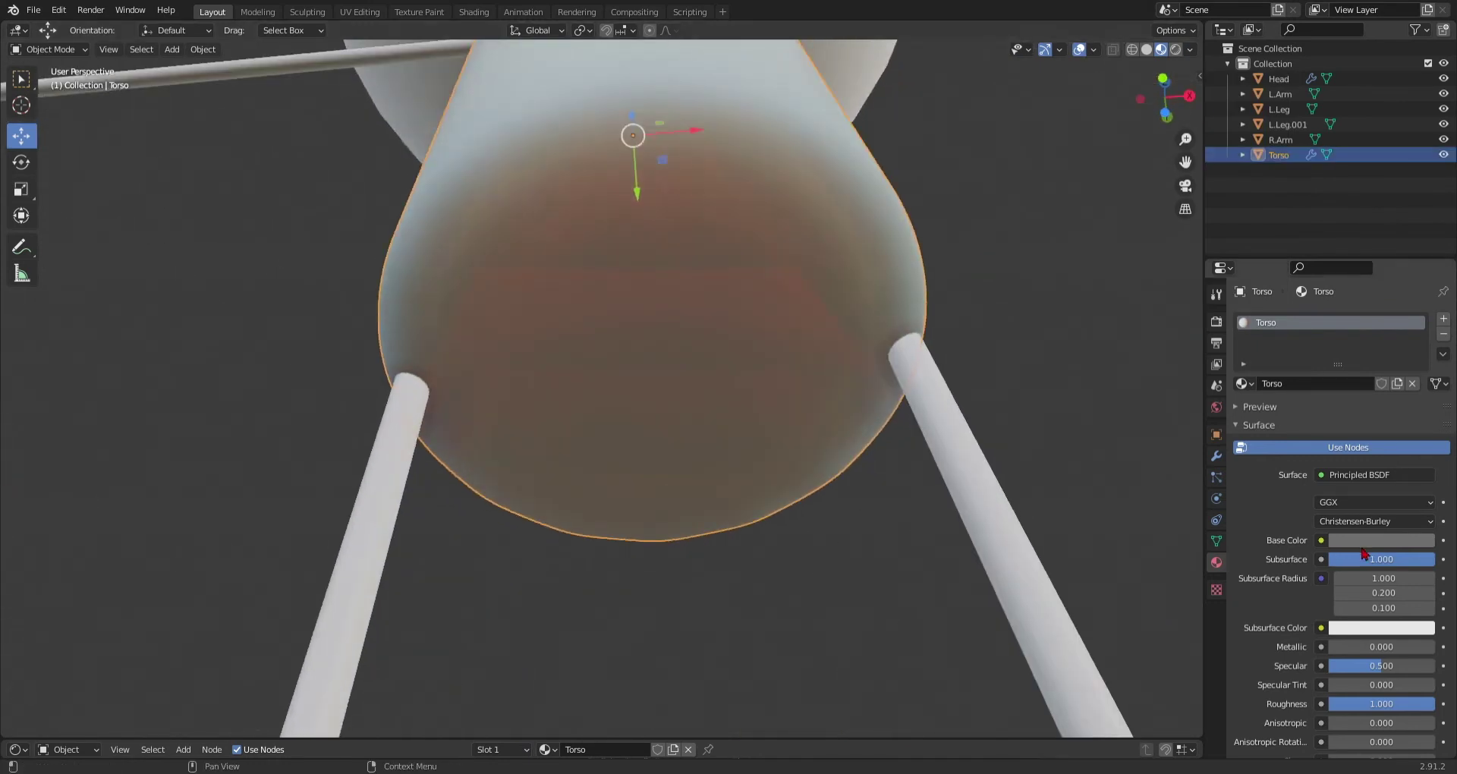
mouse_move(1427, 560)
mouse_down()
mouse_move(1329, 559)
mouse_move(1435, 560)
mouse_up()
click(1427, 565)
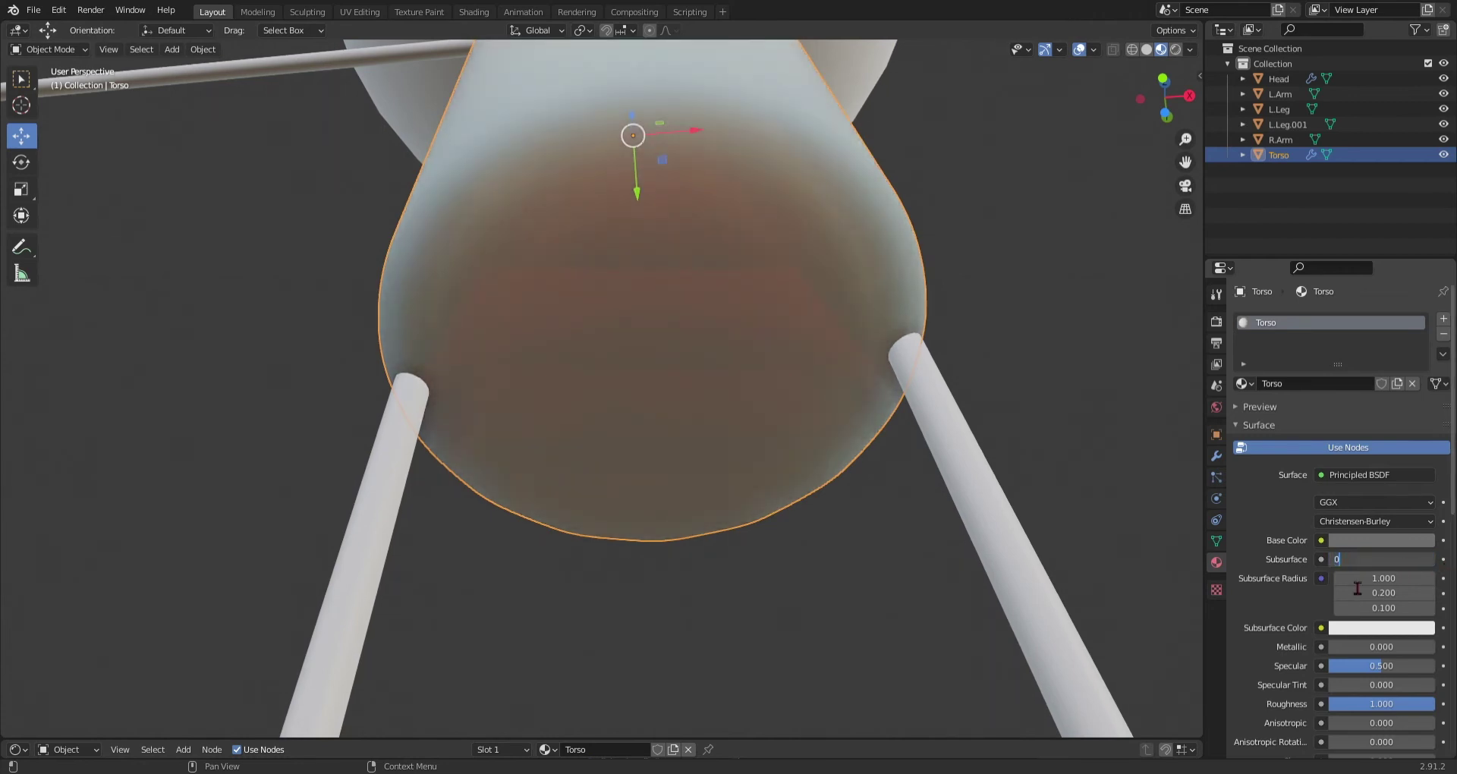
text(0.5)
key(Return)
middle_drag(878, 498, 958, 440)
scroll(893, 539, down, 3)
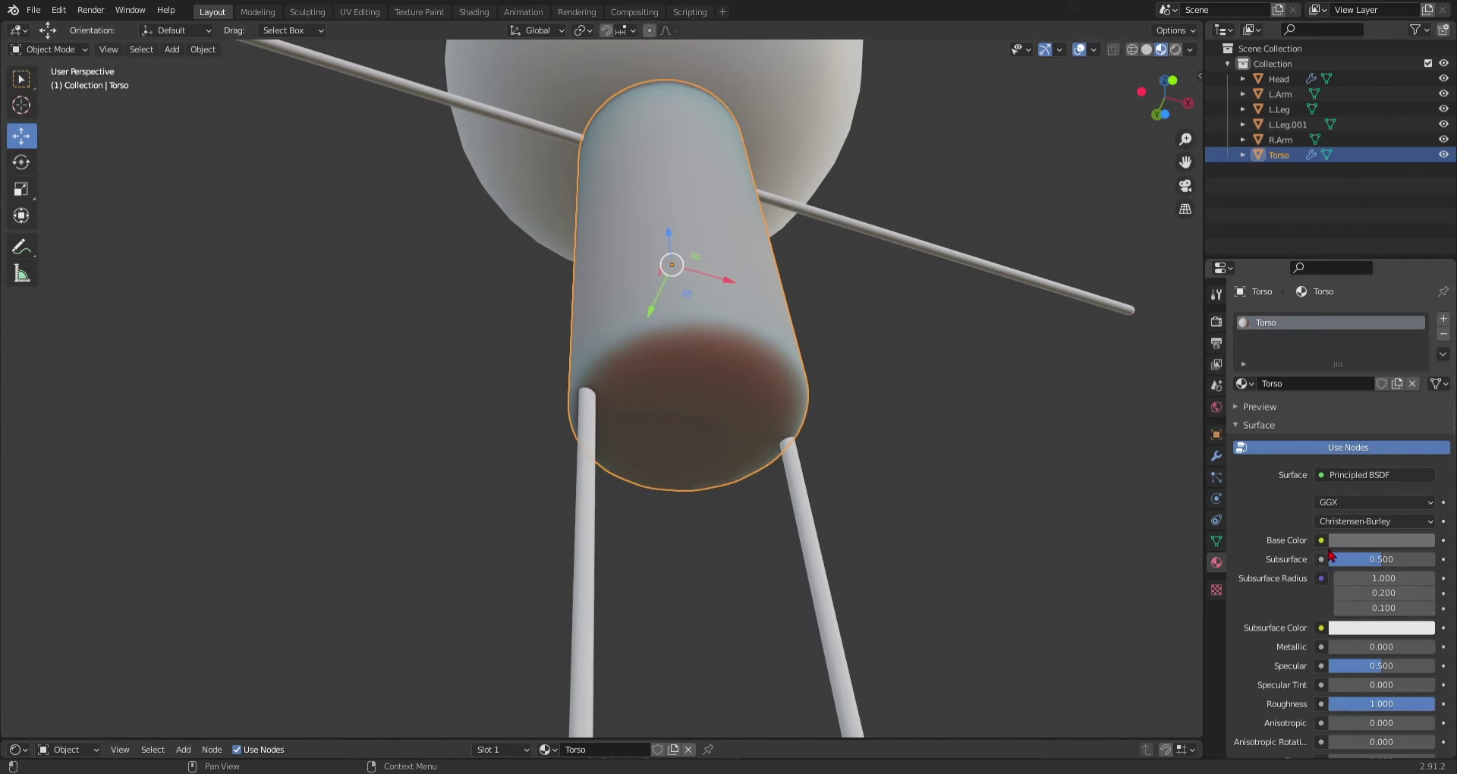
- Examine the torso from the side and below, and raise its subsurface back to 1.0
middle_drag(694, 343, 631, 460)
scroll(630, 460, up, 3)
middle_drag(722, 440, 829, 320)
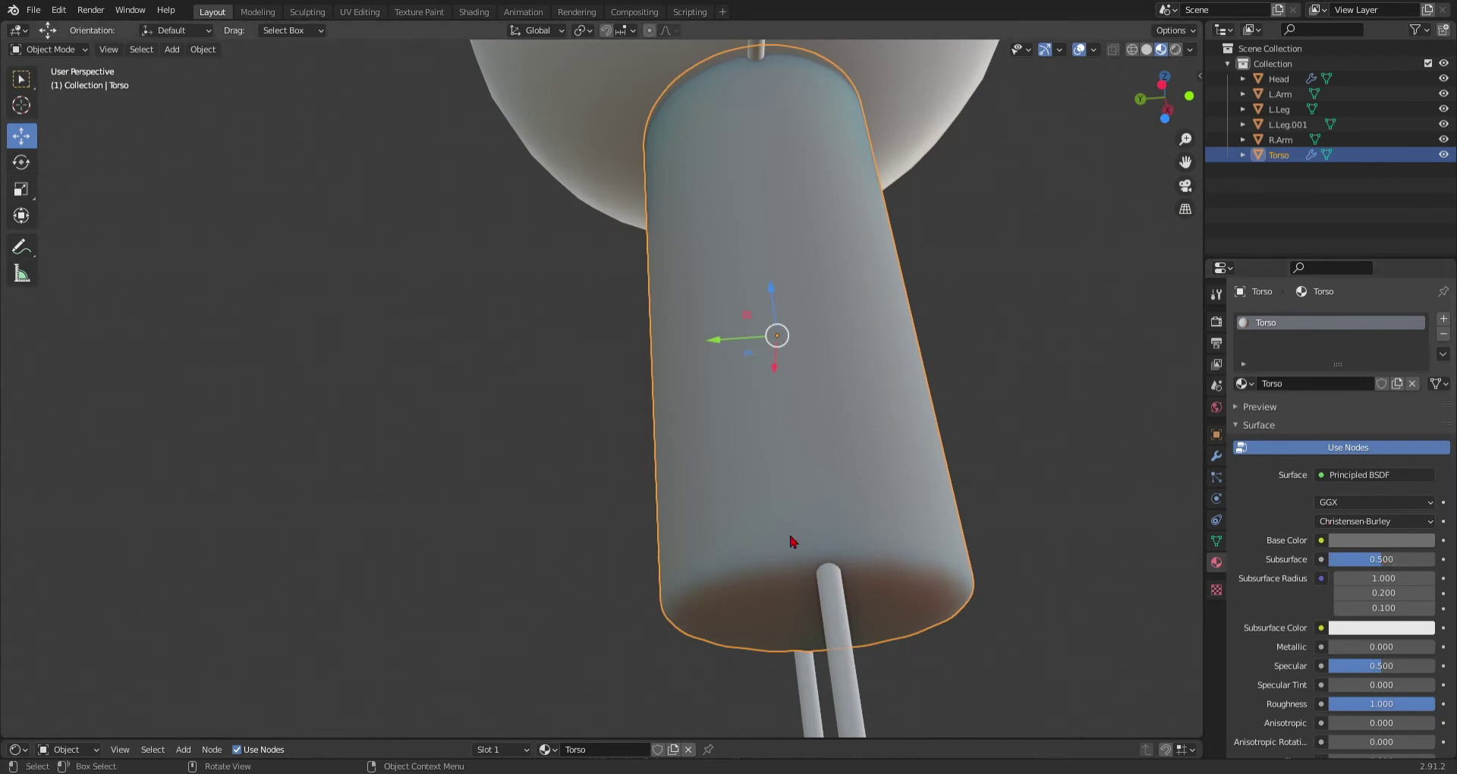
middle_drag(790, 543, 683, 510)
drag(1356, 565, 1431, 565)
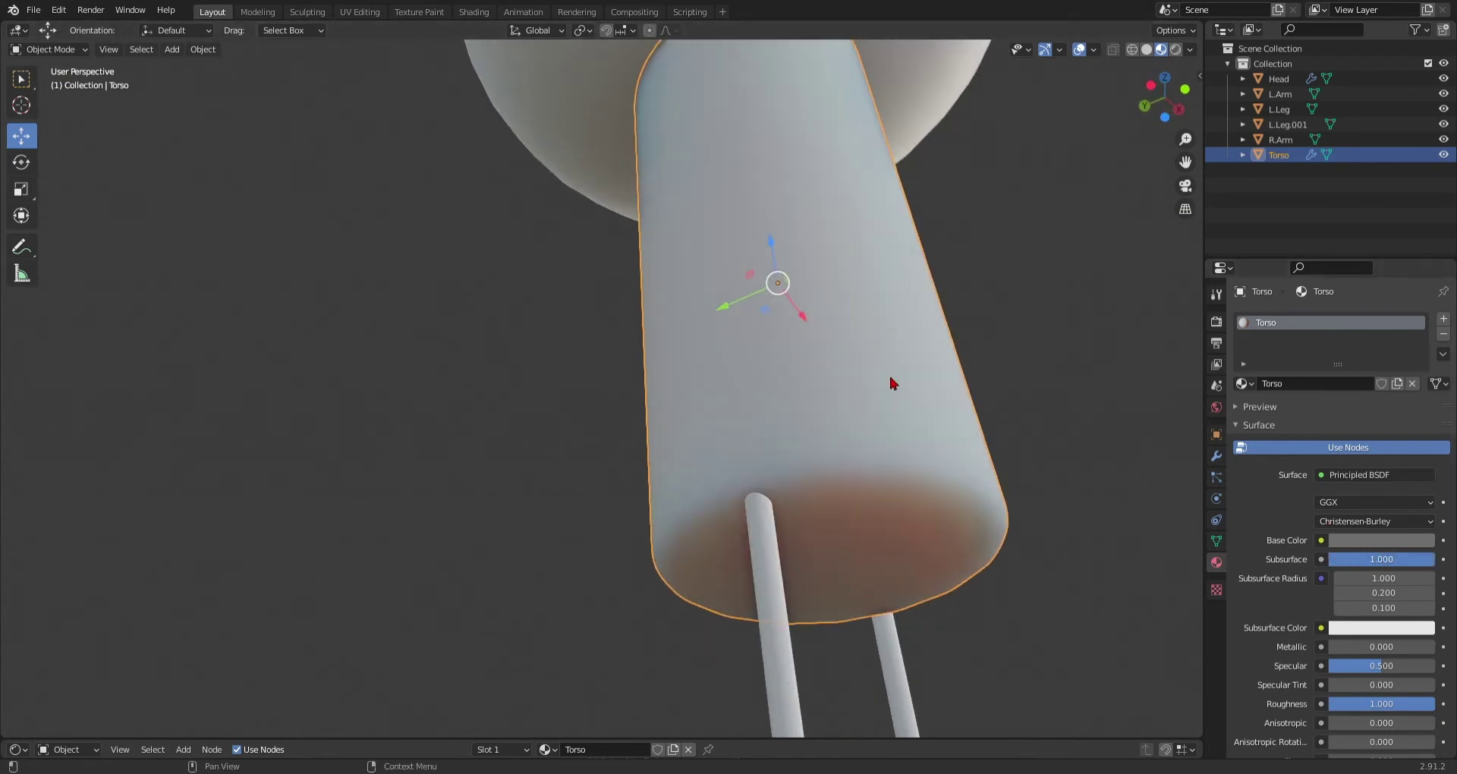
mouse_move(889, 375)
middle_down()
mouse_move(690, 461)
mouse_move(672, 398)
middle_up()
middle_drag(671, 455, 677, 501)
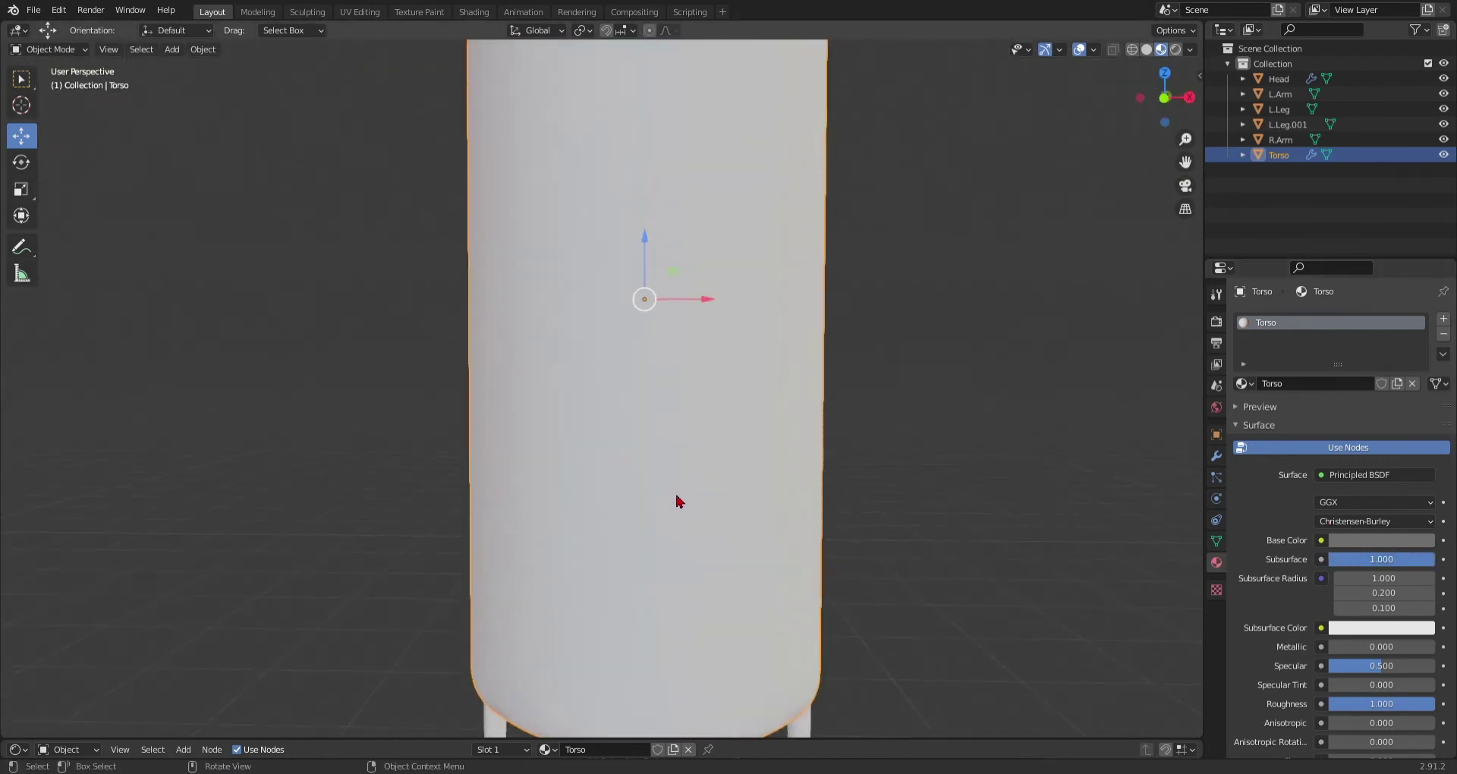
scroll(664, 388, down, 6)
middle_drag(710, 375, 903, 365)
scroll(866, 353, up, 5)
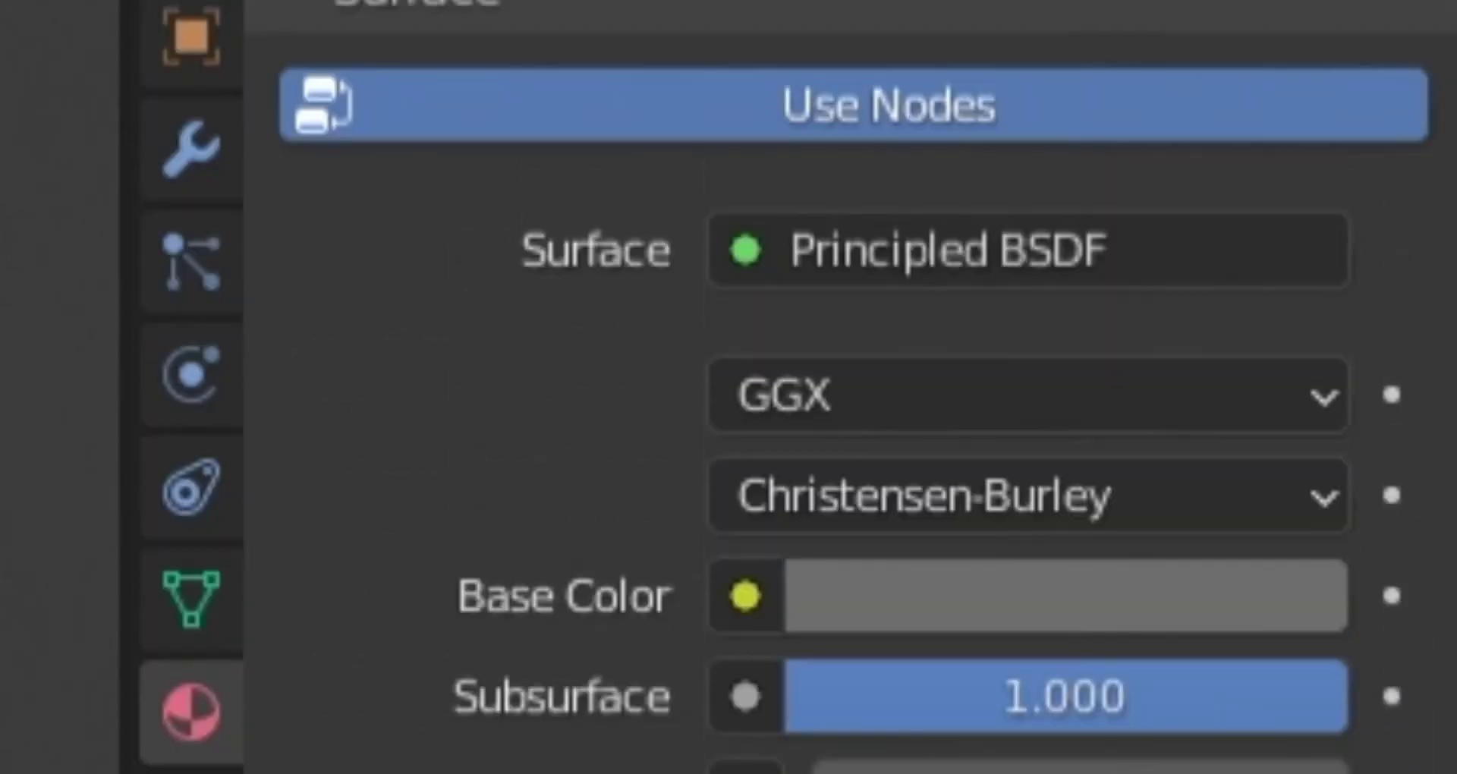
- Change the Torso material's subsurface colour to the same mid grey as its base colour
click(1003, 637)
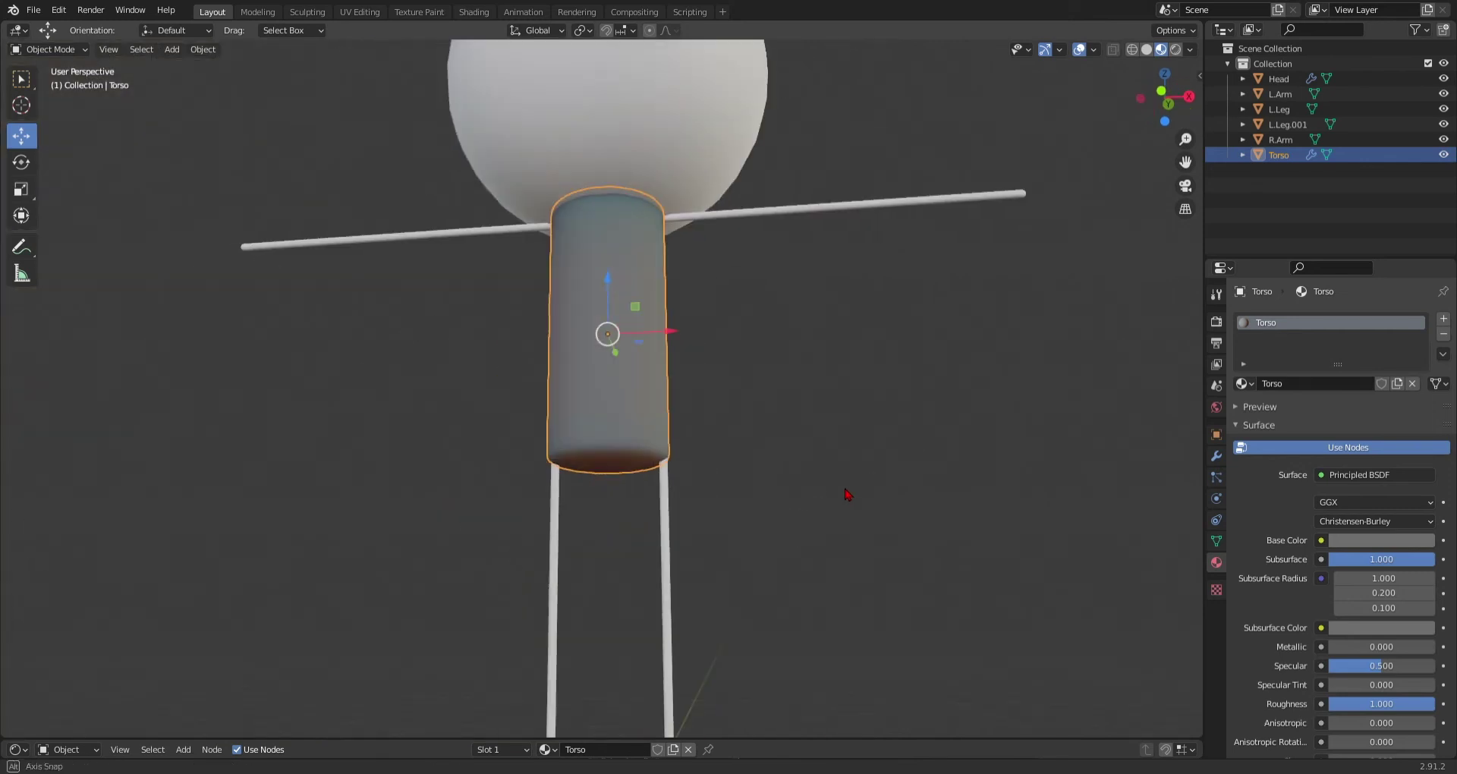
scroll(965, 505, up, 1)
scroll(965, 505, up, 3)
- Try a roughness of 0.9 on the Torso material and check the torso from below
click(1347, 705)
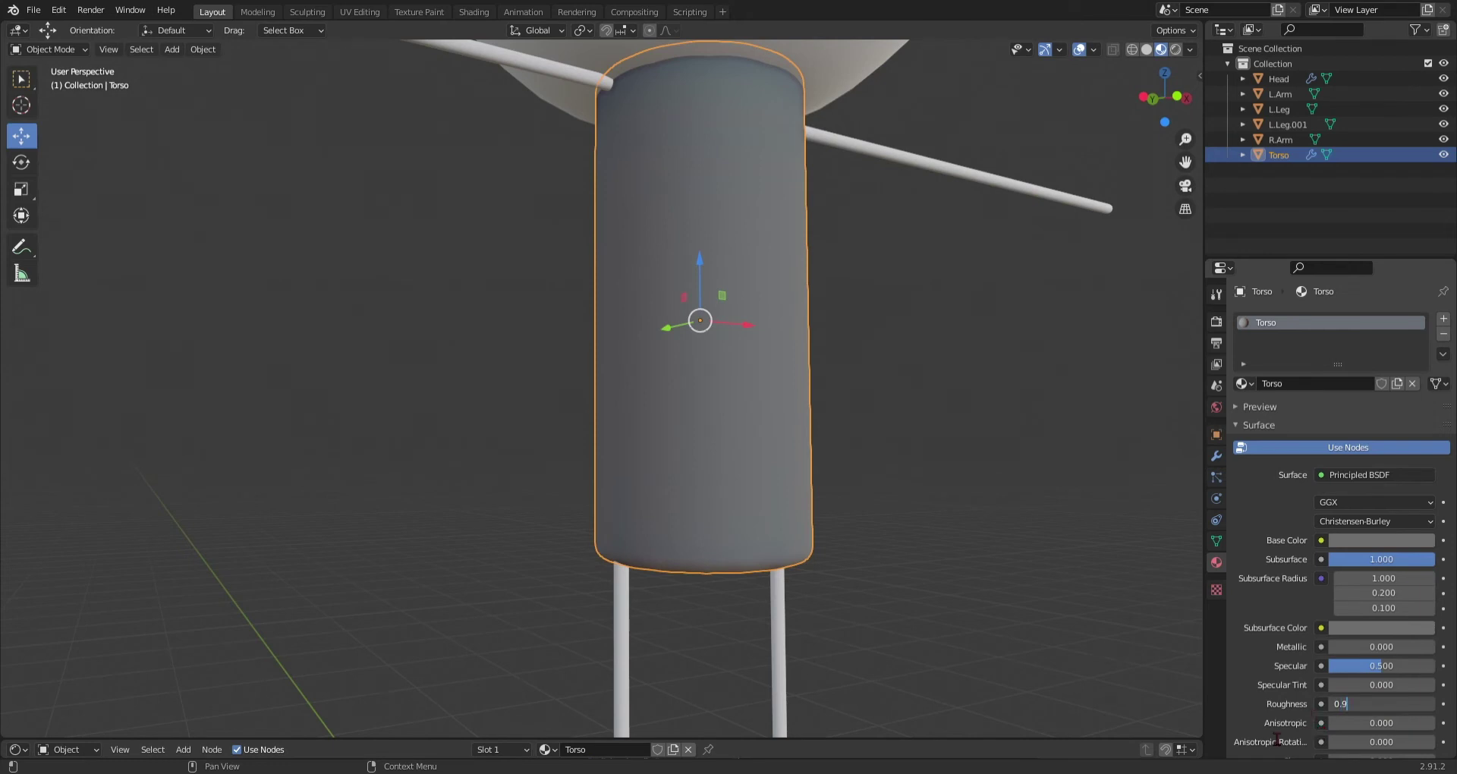
text(0.9)
key(Return)
middle_drag(943, 640, 1028, 539)
mouse_move(1381, 705)
mouse_down()
mouse_move(1336, 704)
mouse_move(1431, 704)
mouse_move(1362, 704)
mouse_move(1400, 705)
mouse_up()
key(ctrl+z)
scroll(721, 357, down, 4)
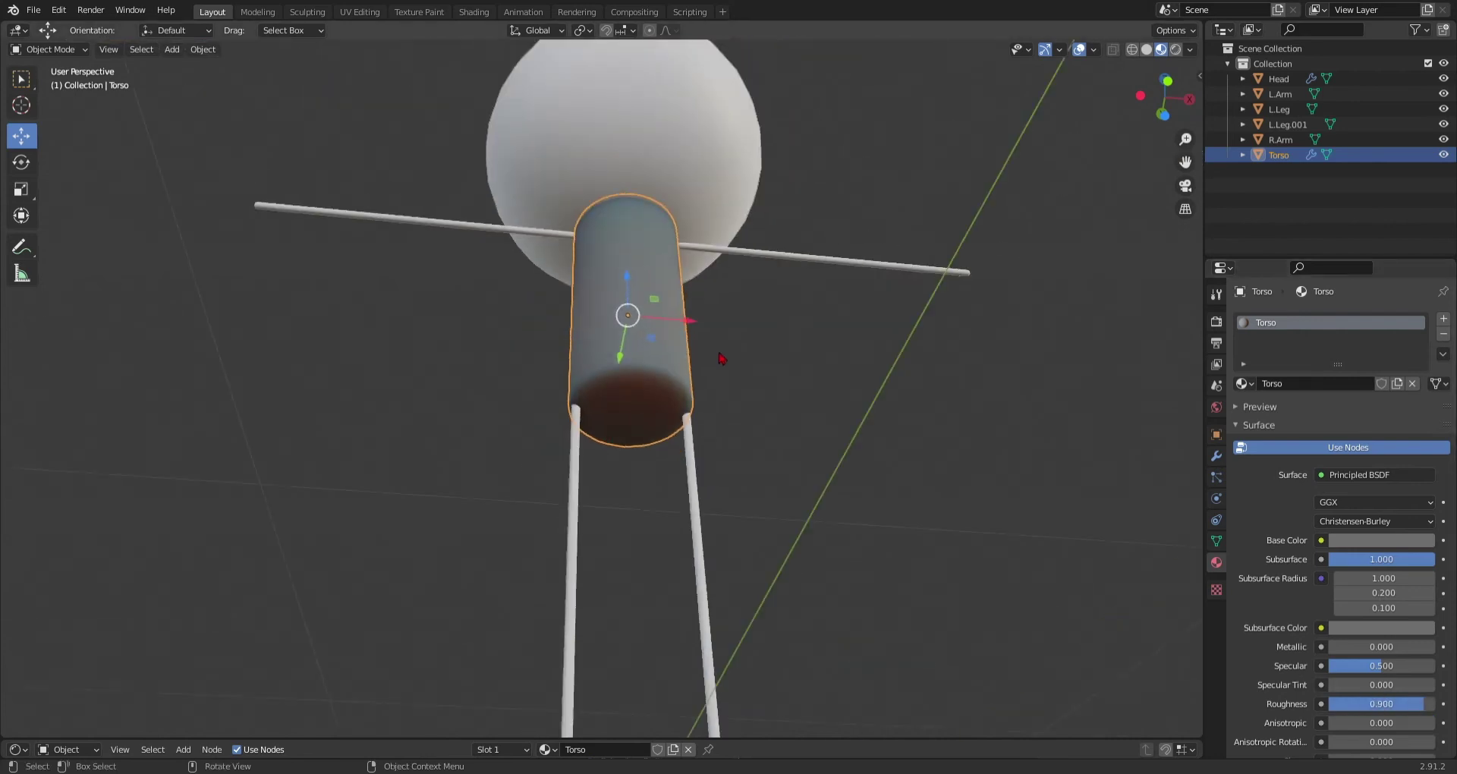
- Try a specular value of 1.0 on the Torso material and cancel the change
middle_drag(722, 357, 724, 398)
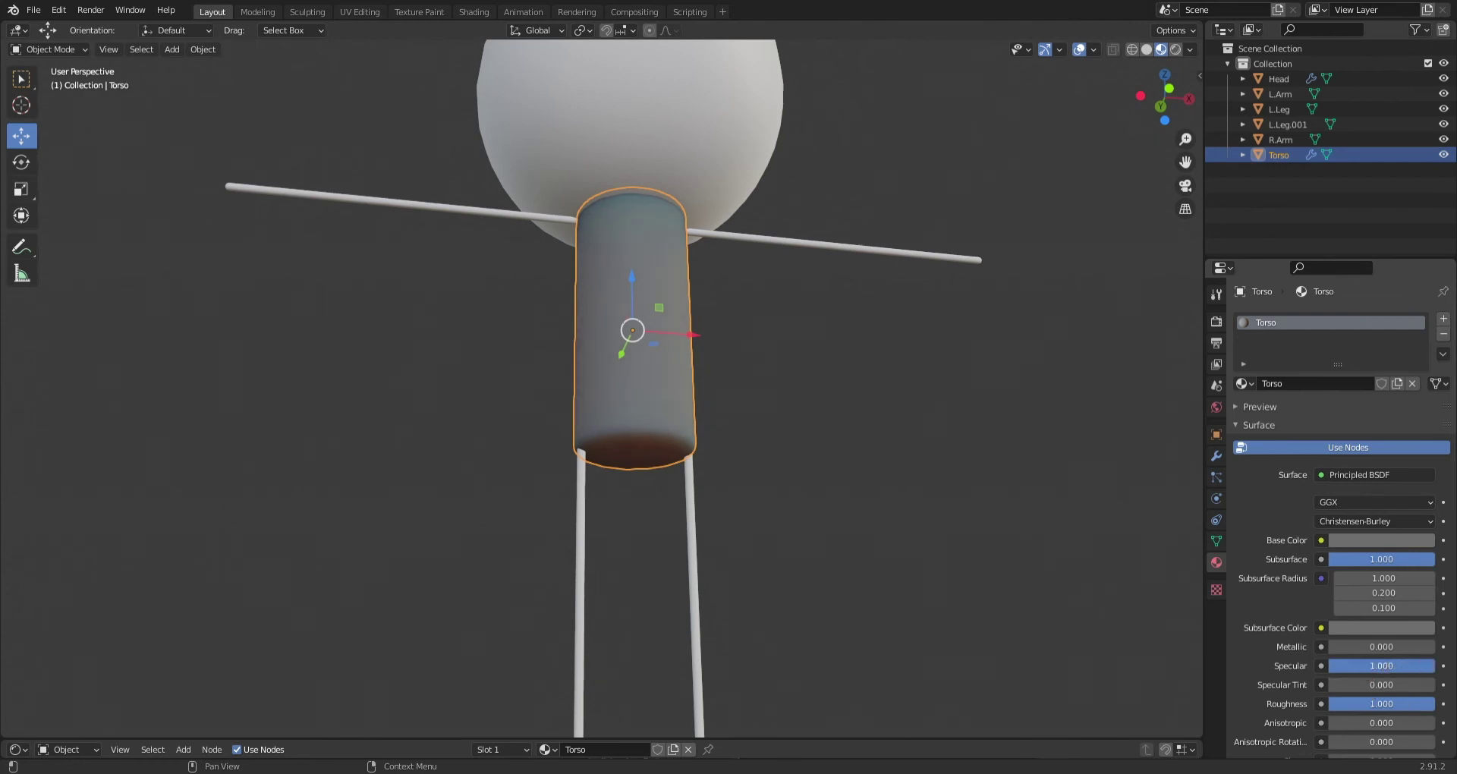
drag(1381, 665, 1368, 666)
right_click(1433, 666)
scroll(757, 595, up, 2)
middle_drag(1009, 542, 971, 488)
scroll(972, 487, up, 2)
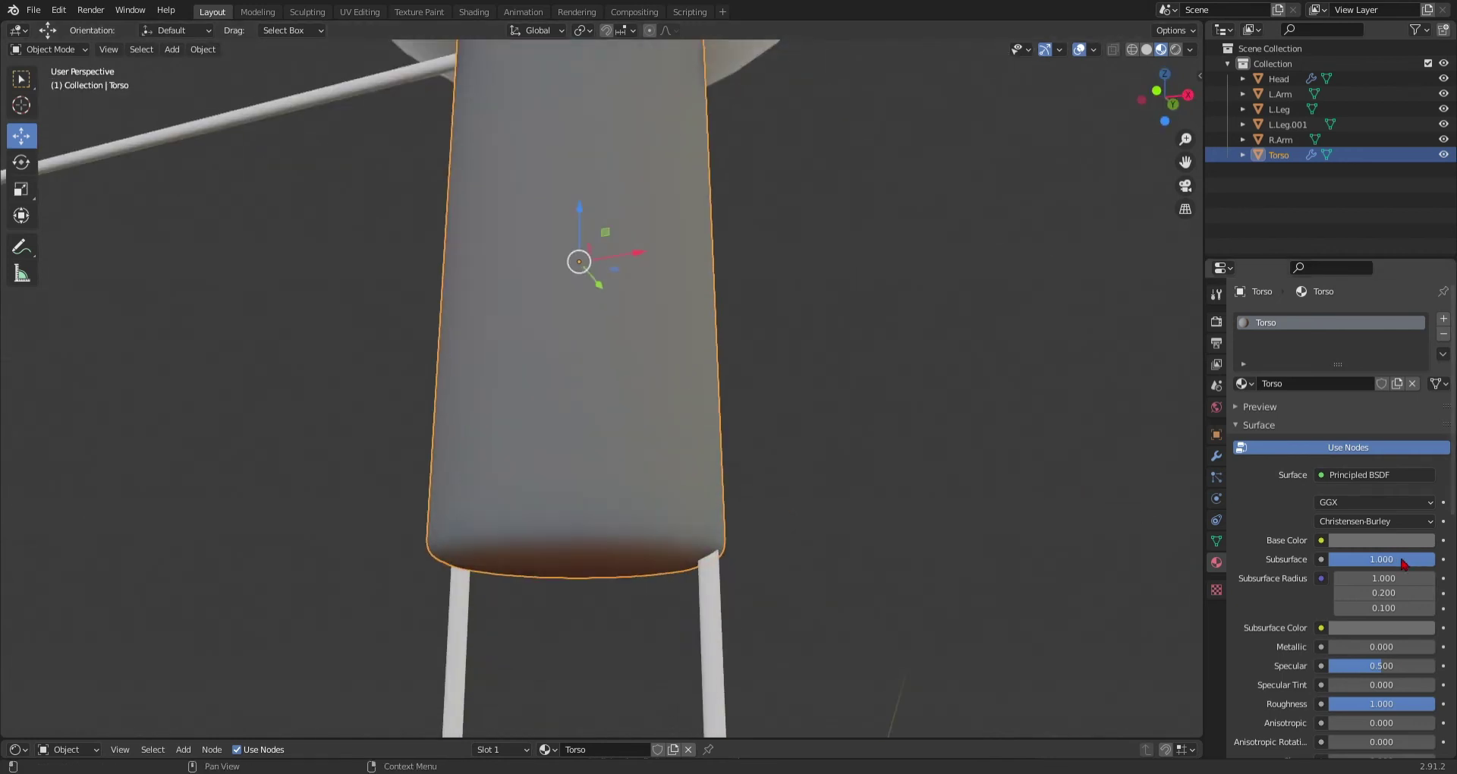
- Try lower subsurface values of 0.170 and 0.326 on the Torso material and inspect the torso's underside
drag(1403, 564, 1330, 563)
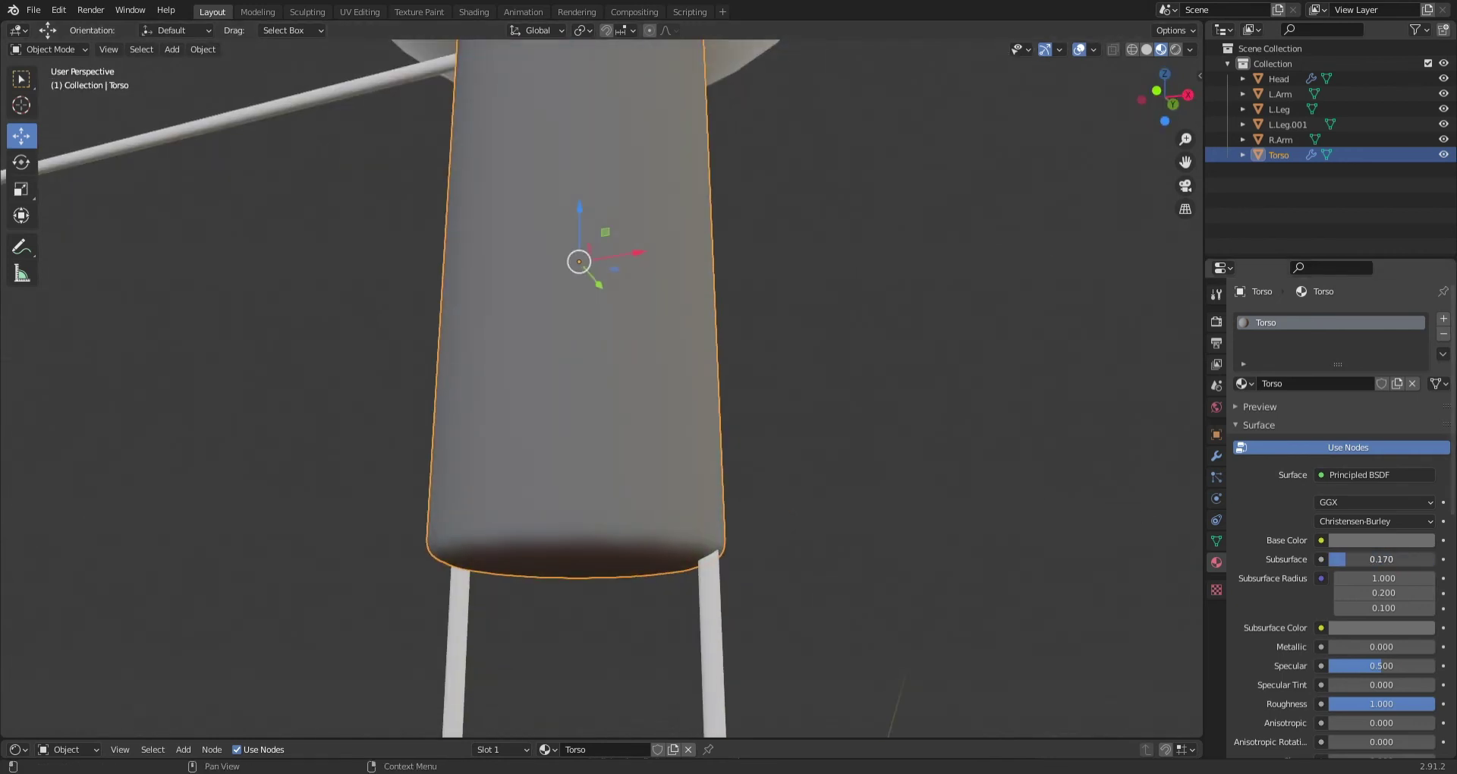
drag(1364, 559, 1363, 559)
middle_drag(823, 562, 918, 498)
scroll(867, 506, down, 4)
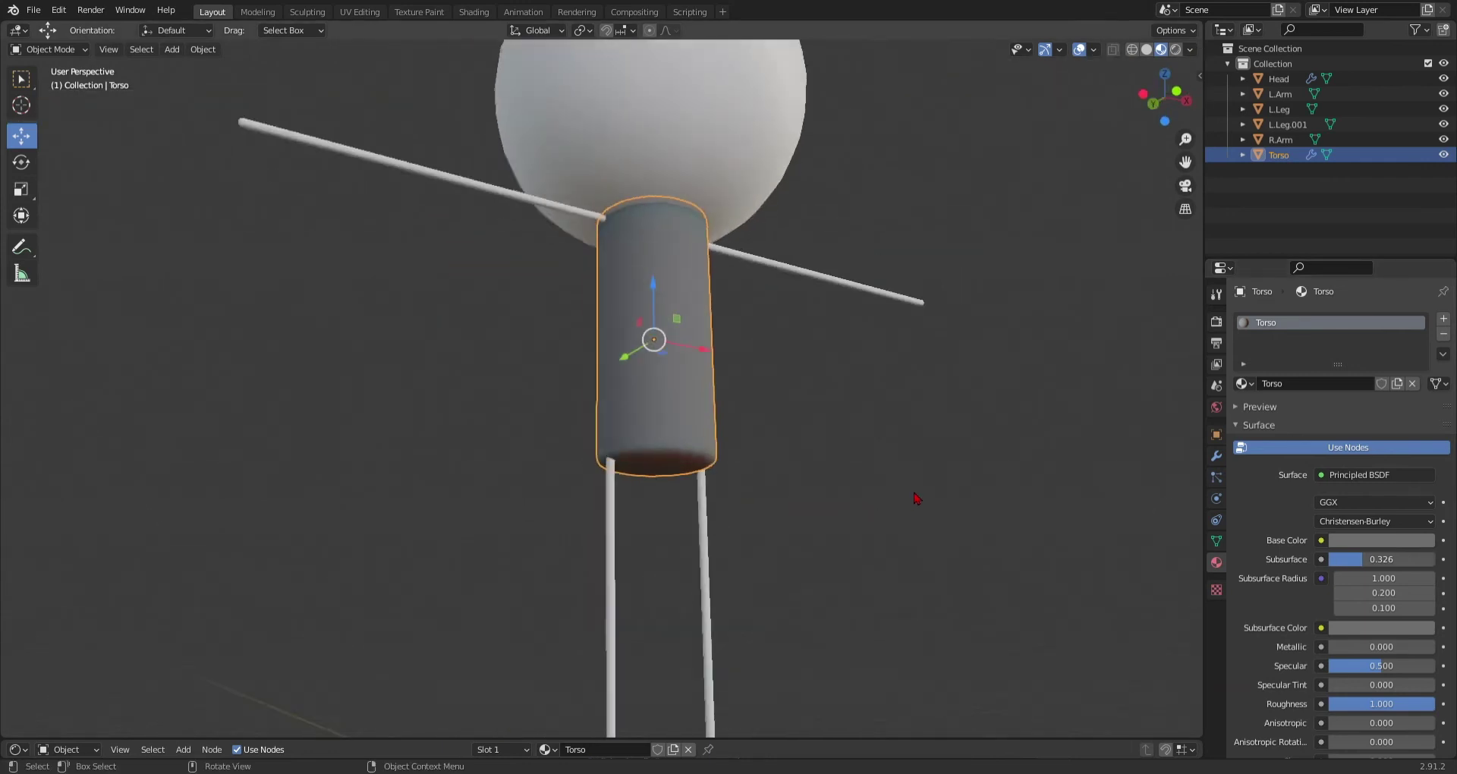
scroll(918, 498, up, 5)
middle_drag(930, 545, 879, 152)
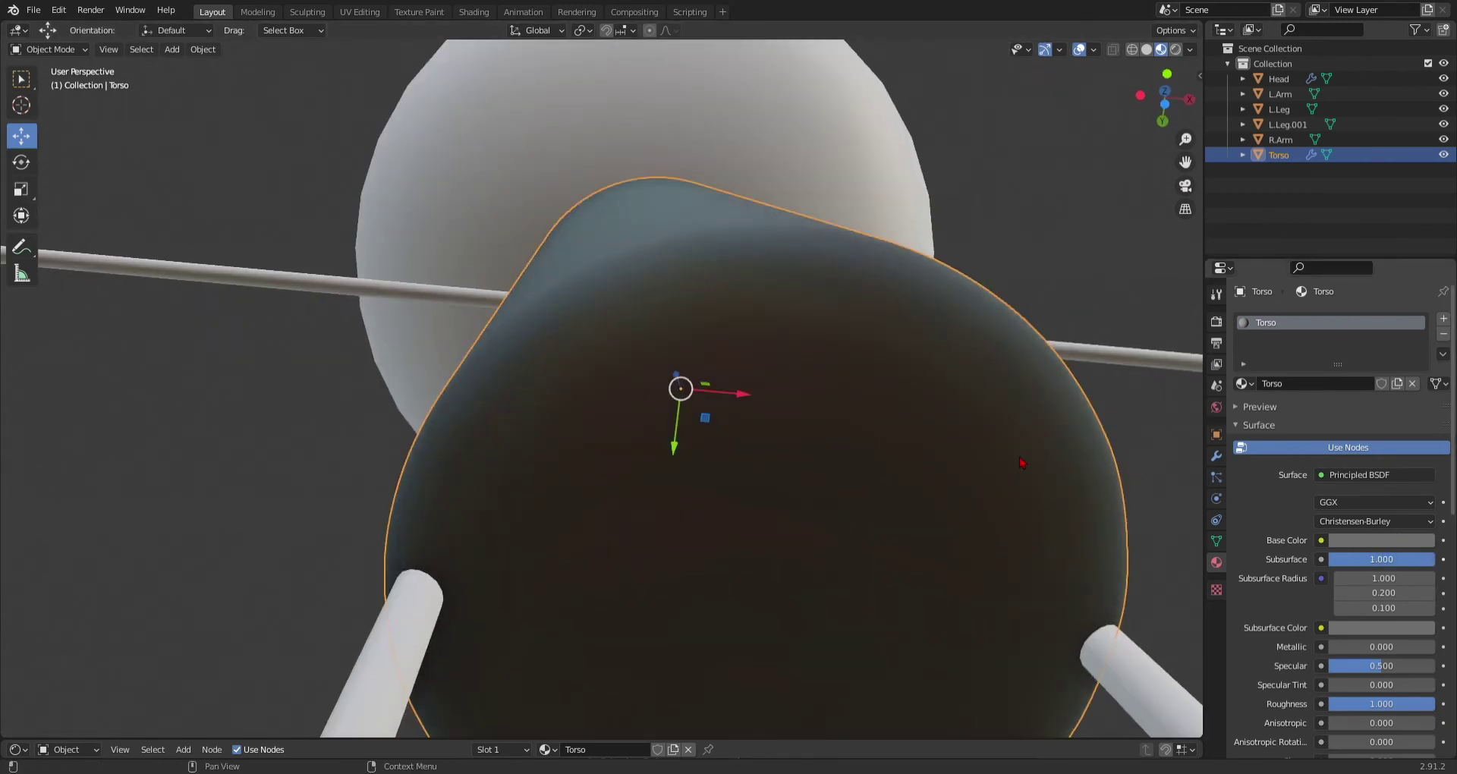
- Check the grey torso against the whole figure and save the Base.blend file
scroll(1020, 458, down, 2)
scroll(1292, 524, down, 2)
middle_drag(1024, 458, 1103, 559)
scroll(757, 459, down, 3)
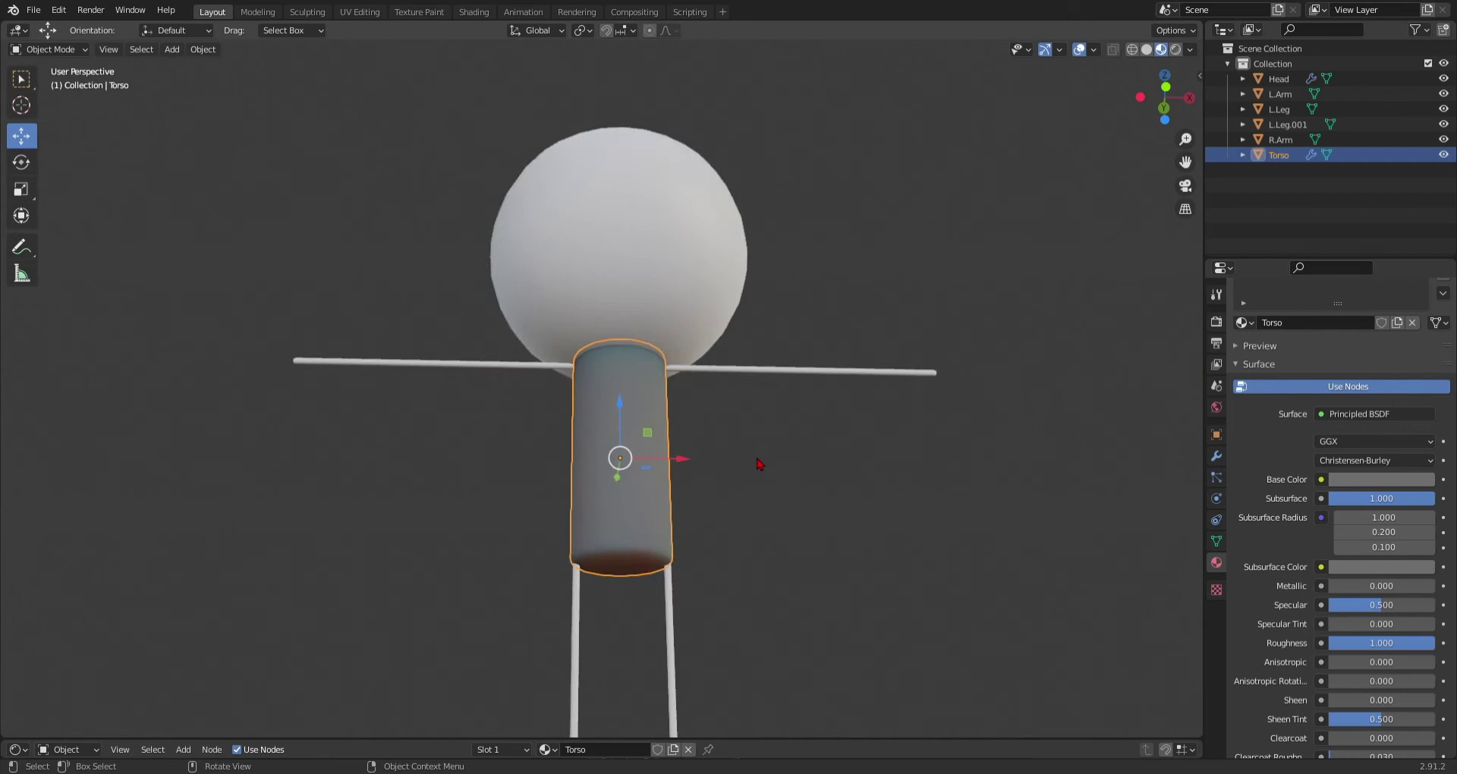
middle_drag(759, 463, 793, 485)
key(ctrl+s)
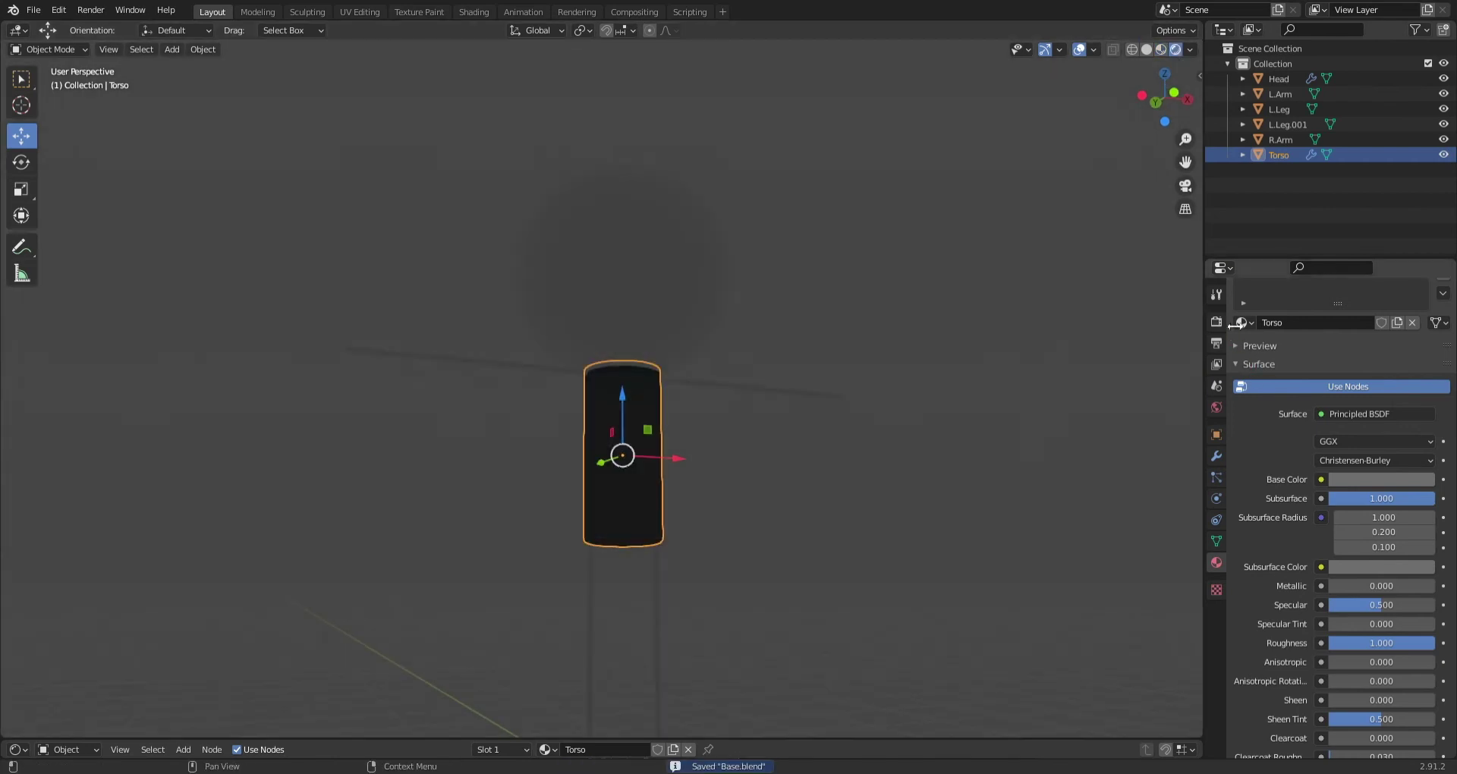
- Switch the render engine to Cycles with GPU Compute as the device, and light the figure in the rendered viewport
click(1216, 322)
click(1339, 321)
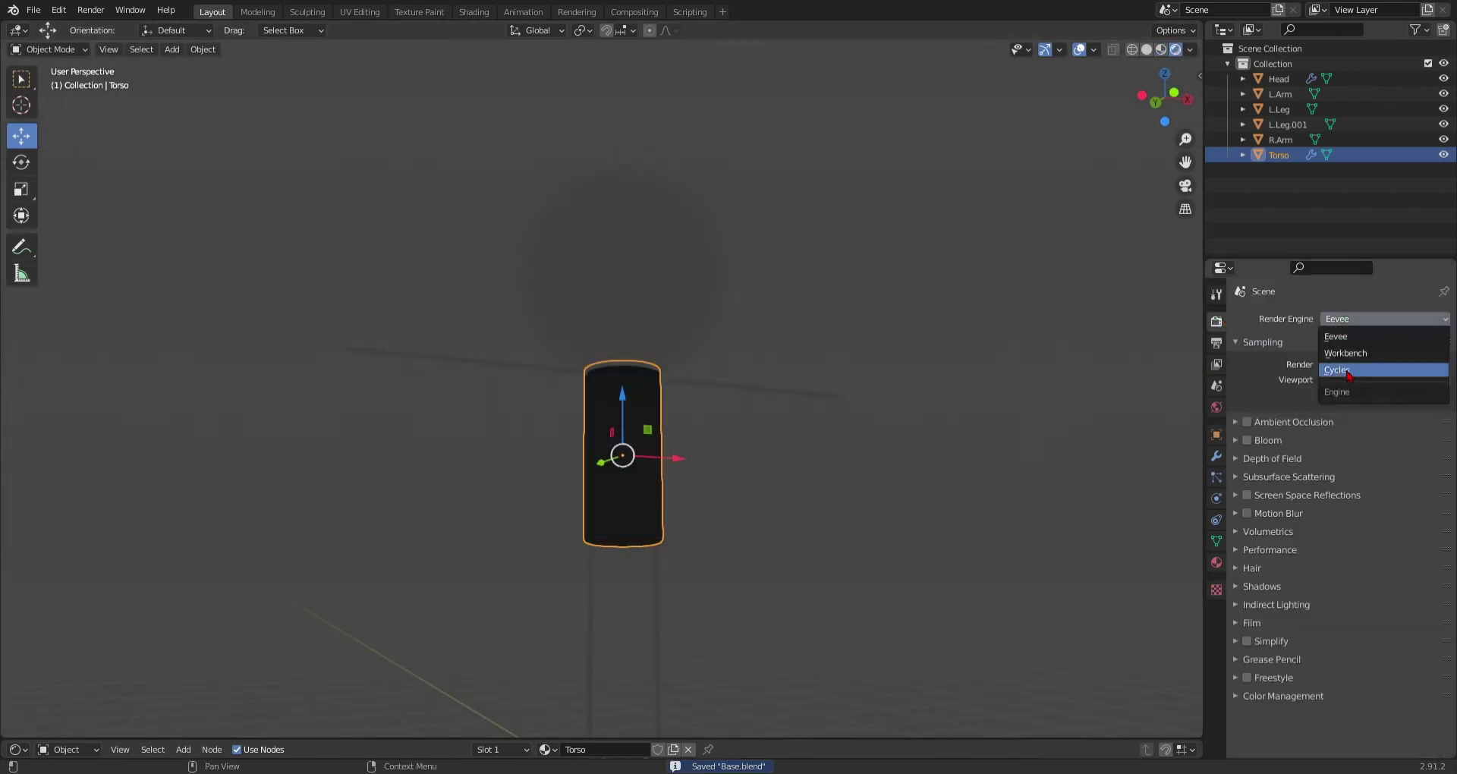
click(1337, 370)
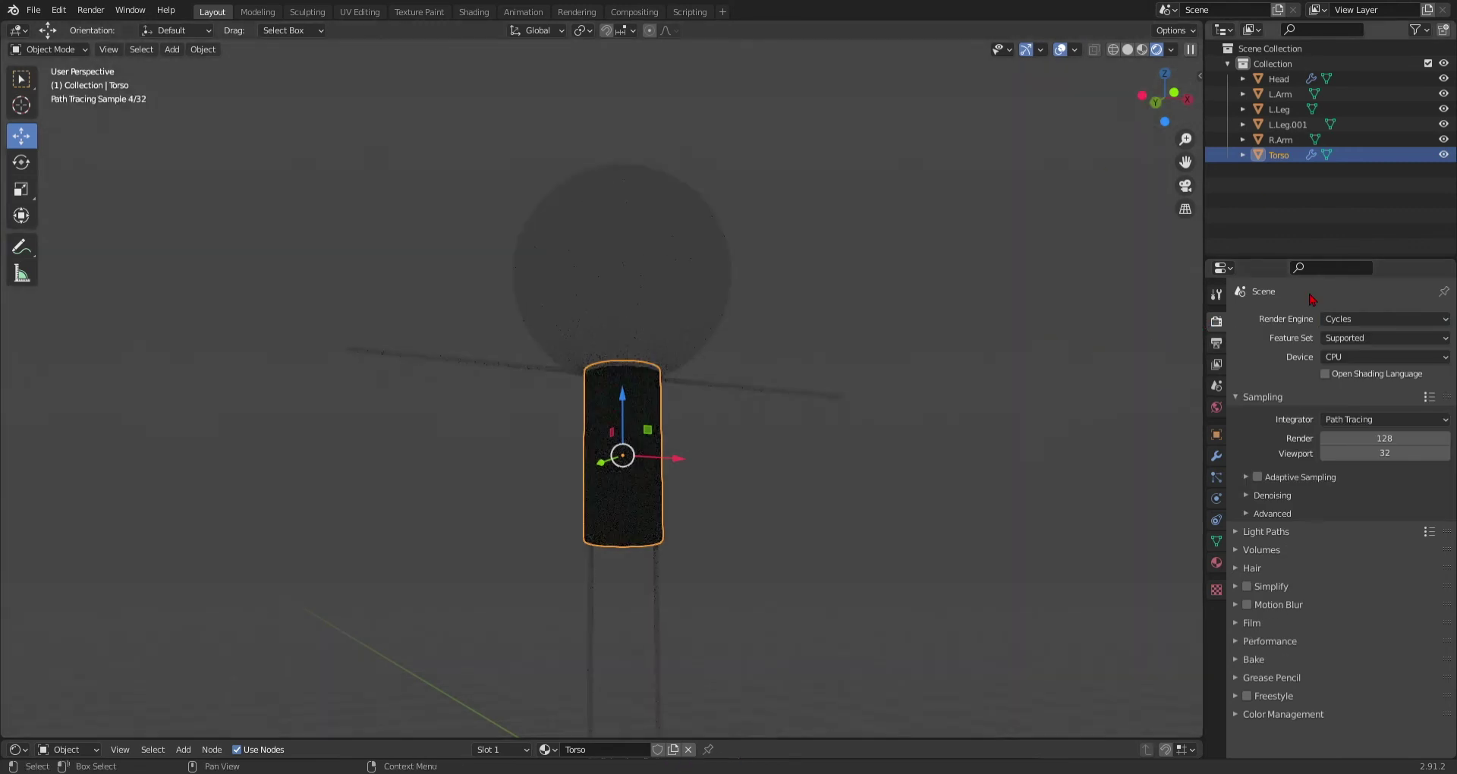
click(1171, 49)
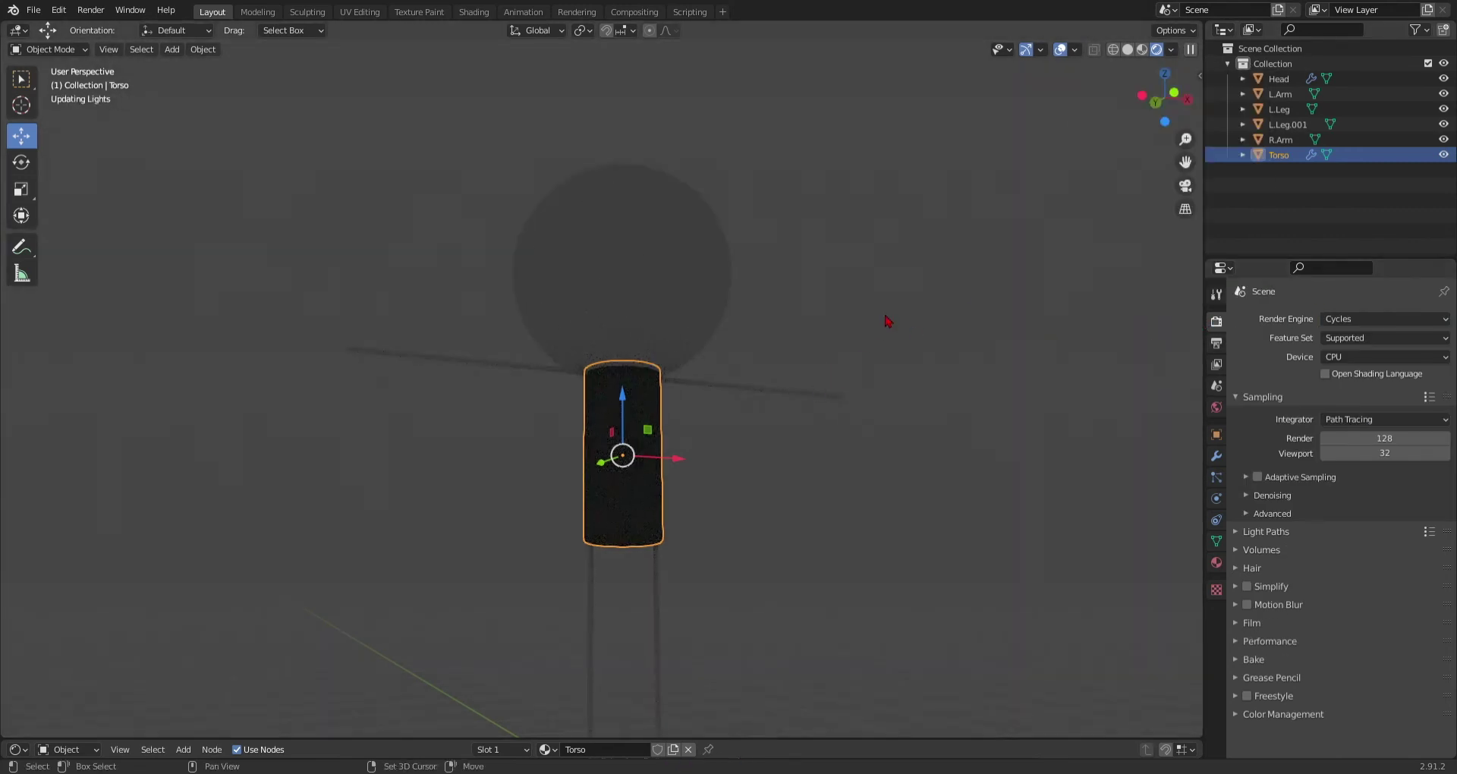
shift+middle_drag(885, 321, 917, 236)
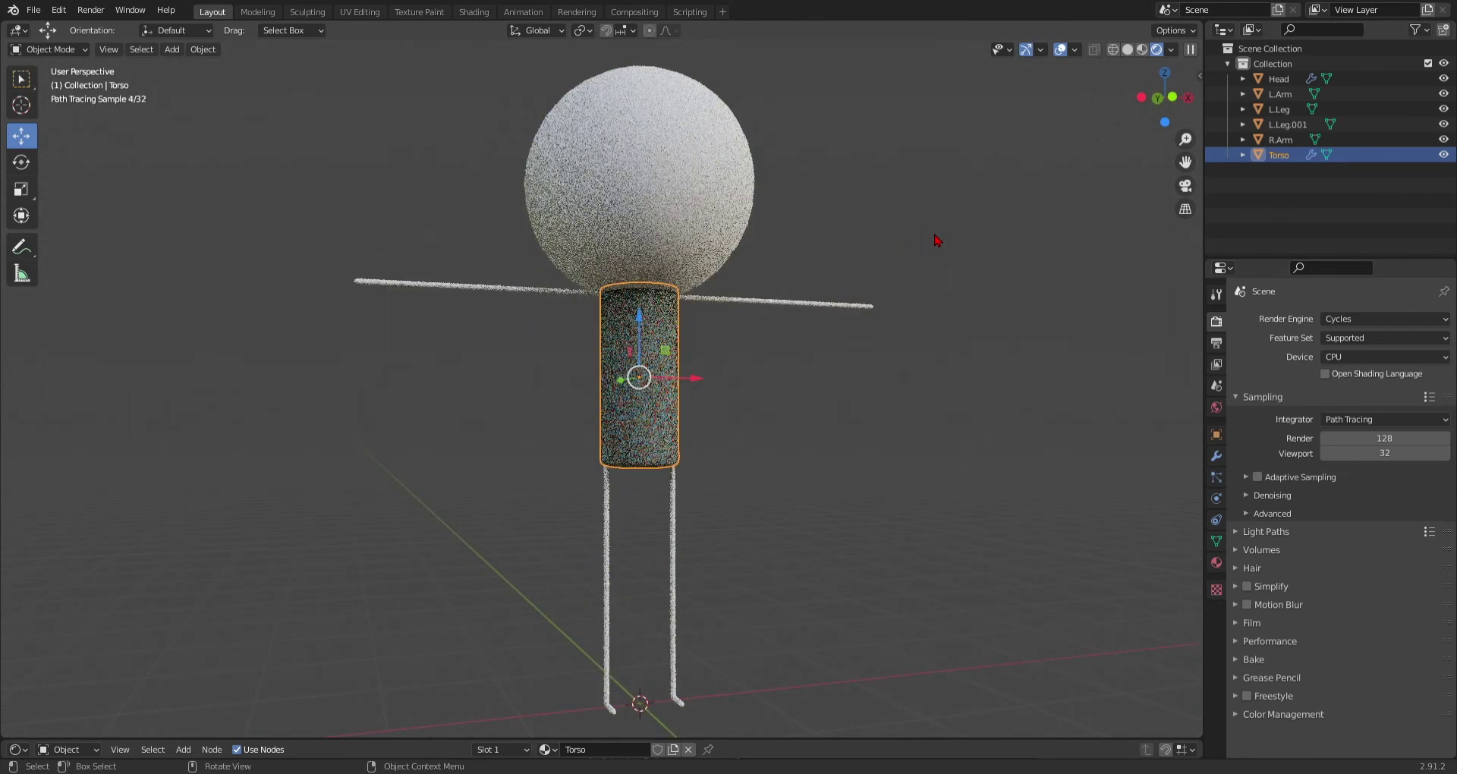
click(1359, 357)
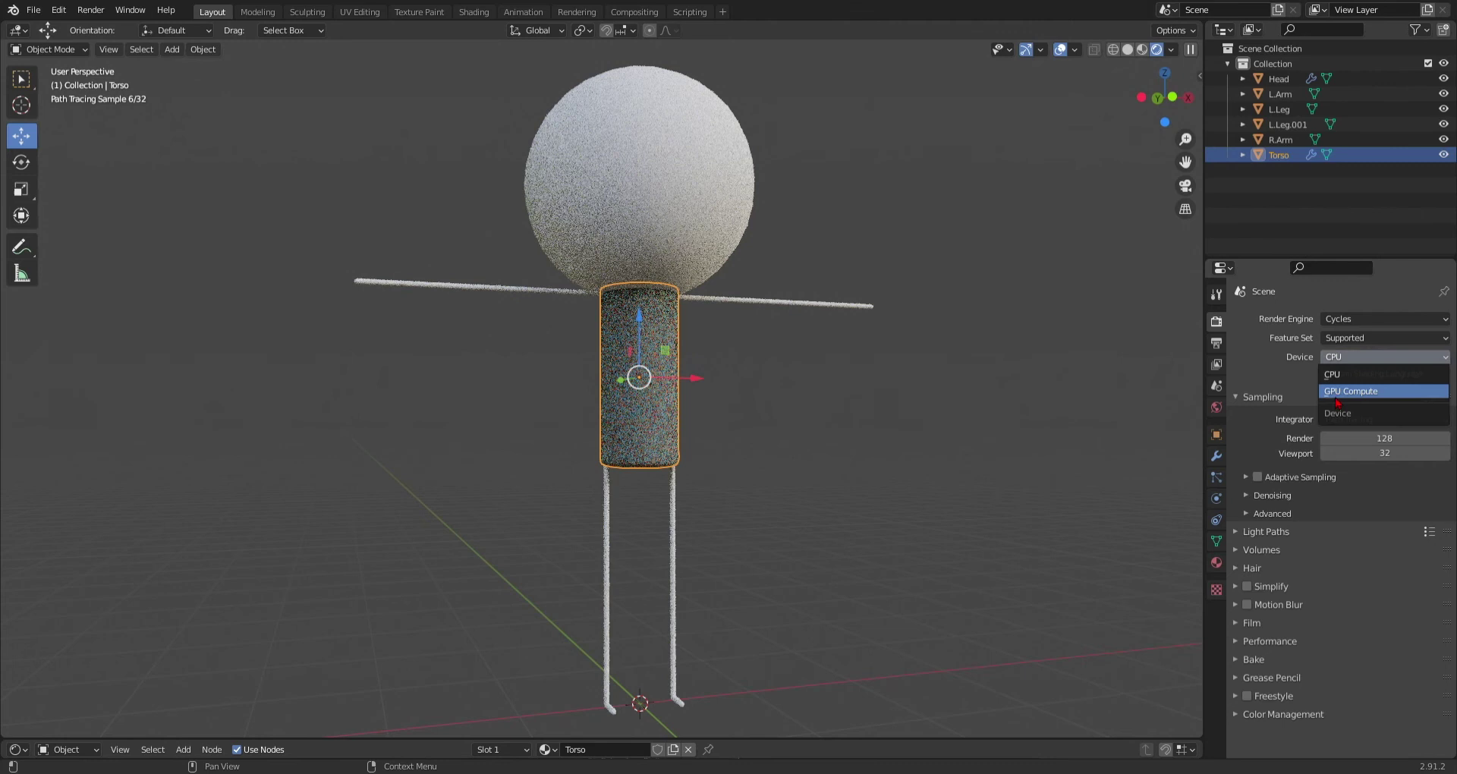
click(1339, 391)
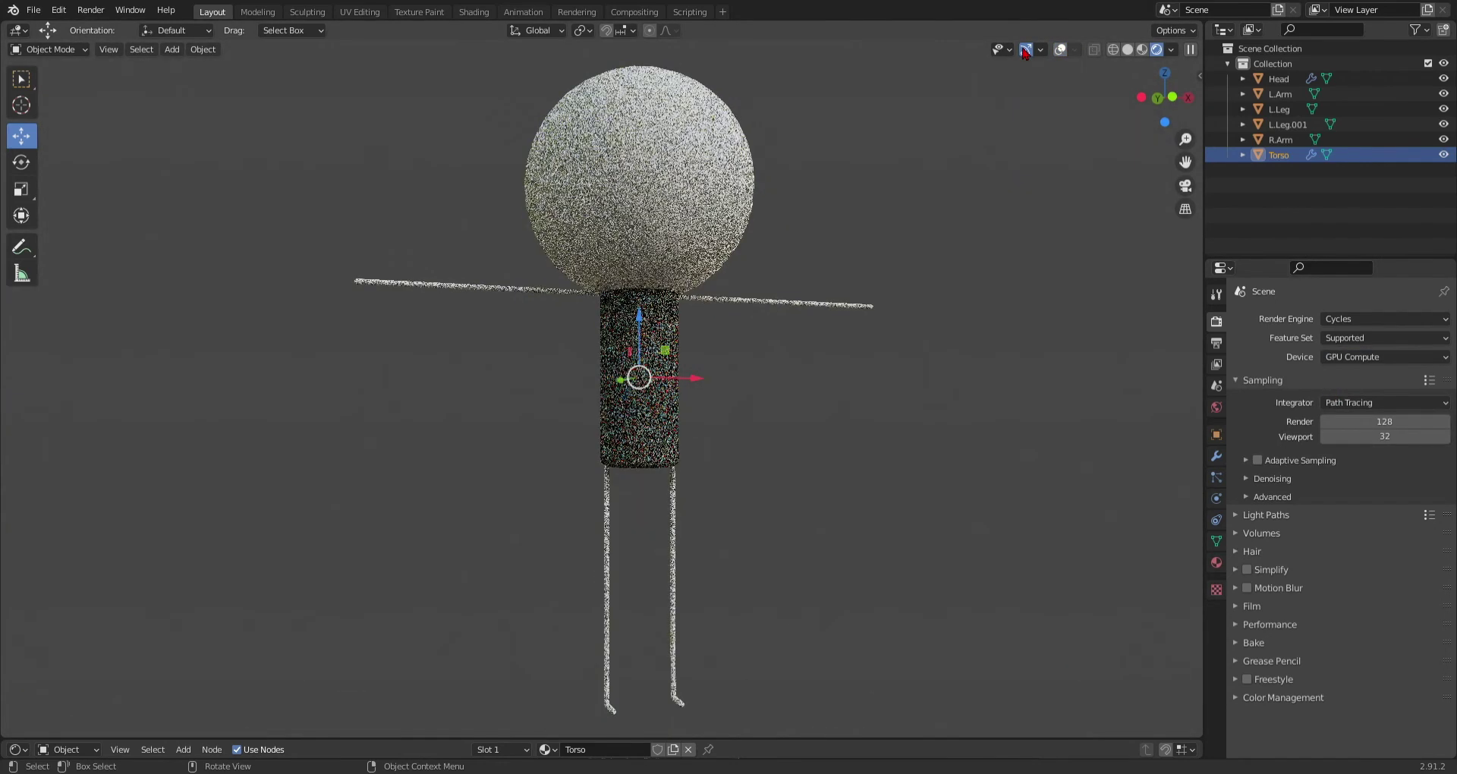
- View the Cycles preview without overlays and gizmos, and return to Material Preview shading with both shown
click(1060, 49)
click(1026, 50)
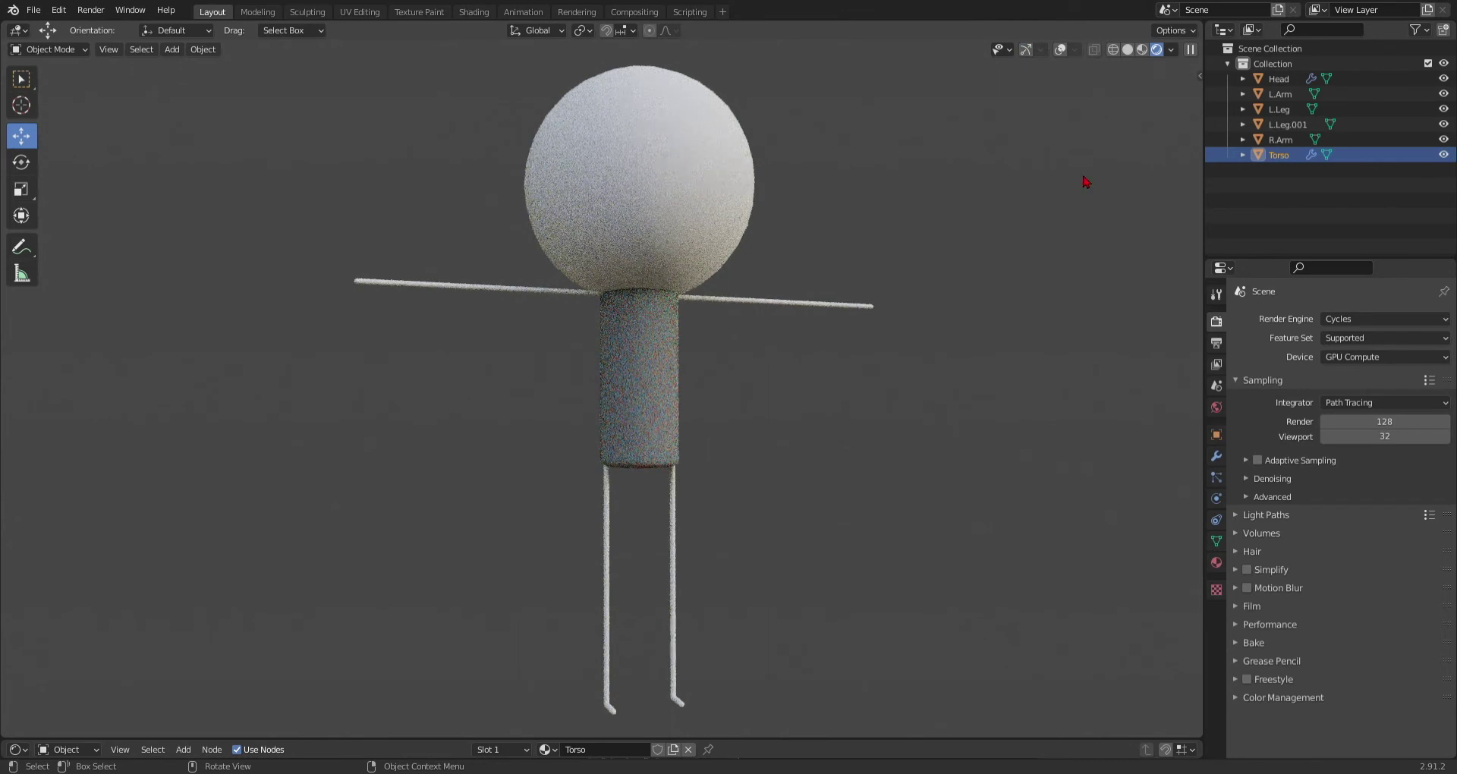
click(1140, 52)
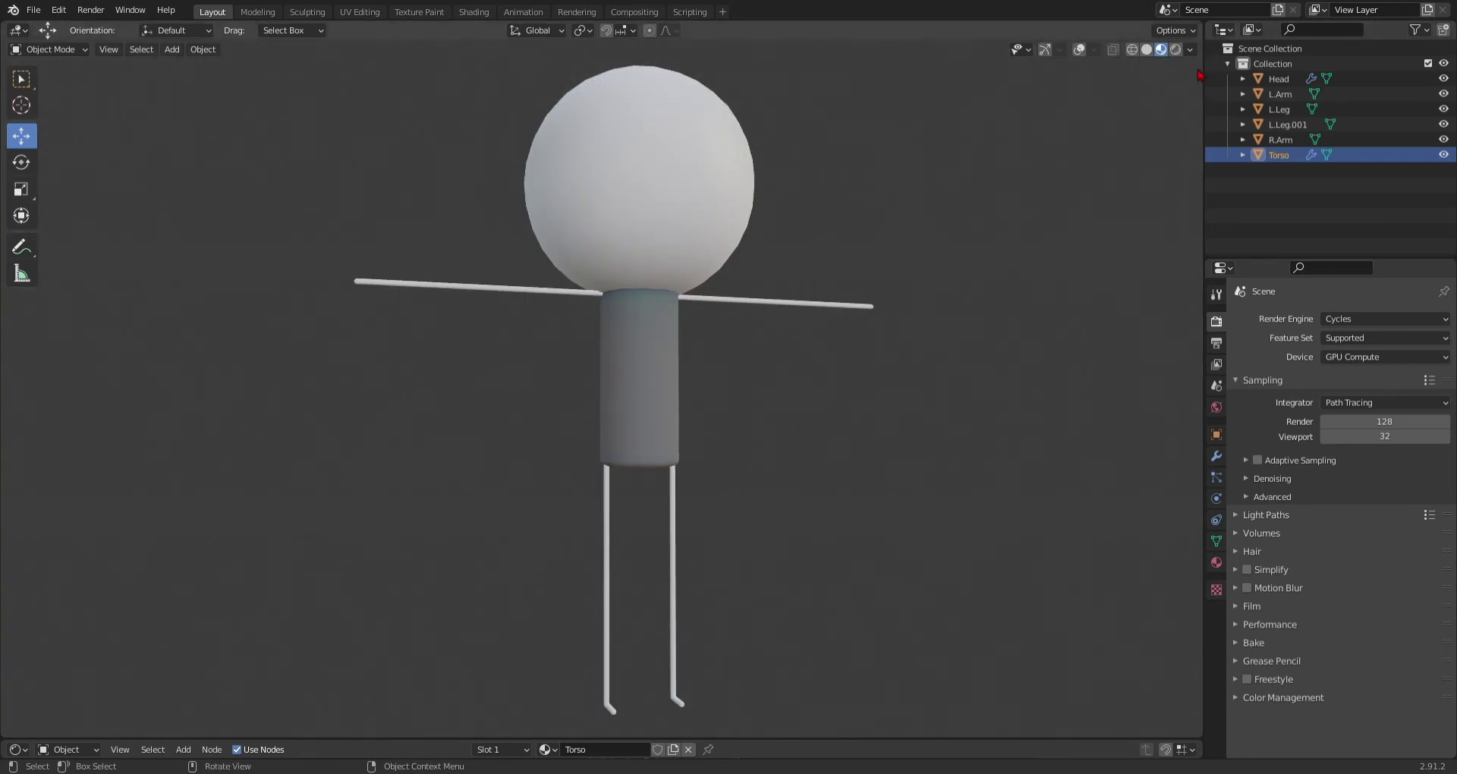
click(1079, 51)
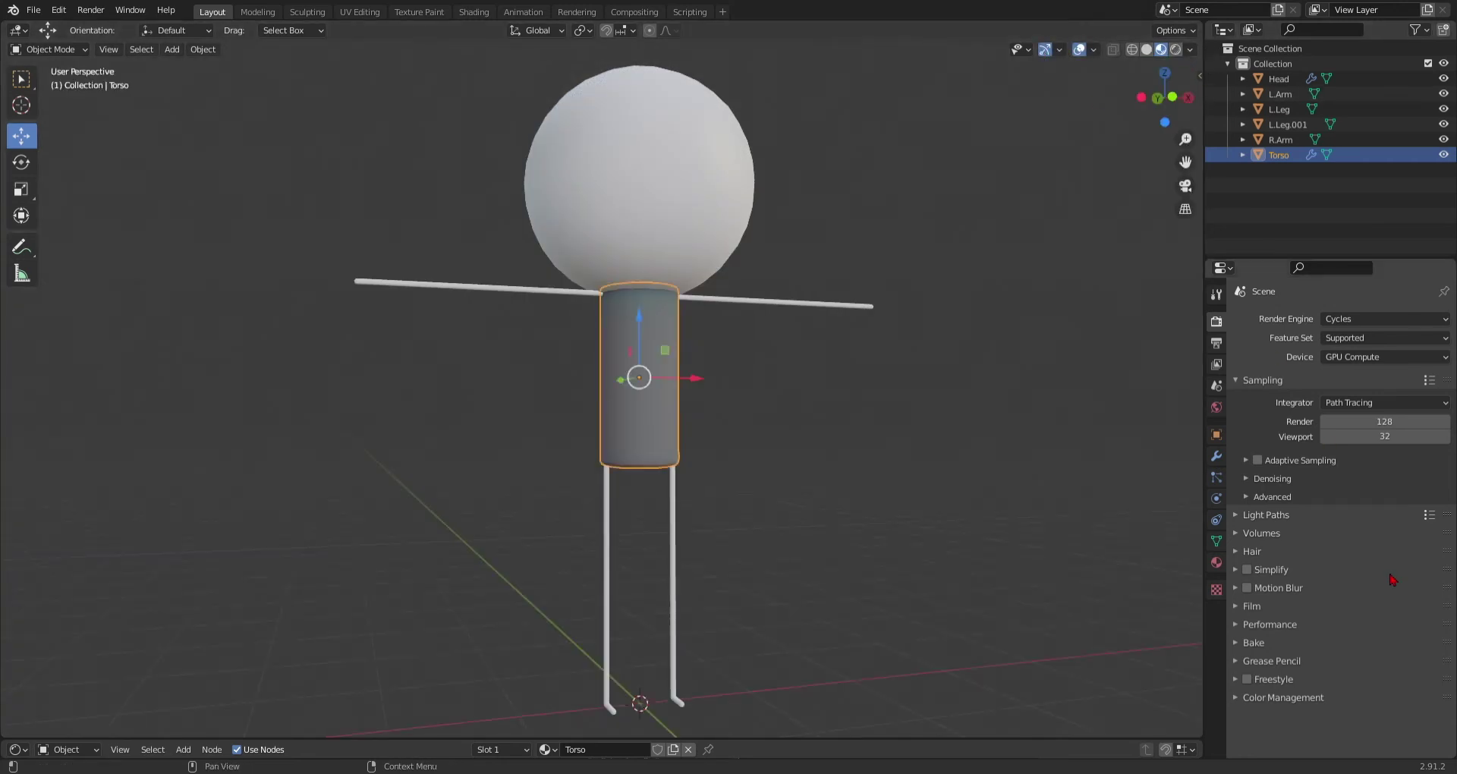
- Set the Torso material's subsurface to 0.5
scroll(858, 394, down, 1)
middle_drag(859, 394, 855, 354)
scroll(856, 355, up, 4)
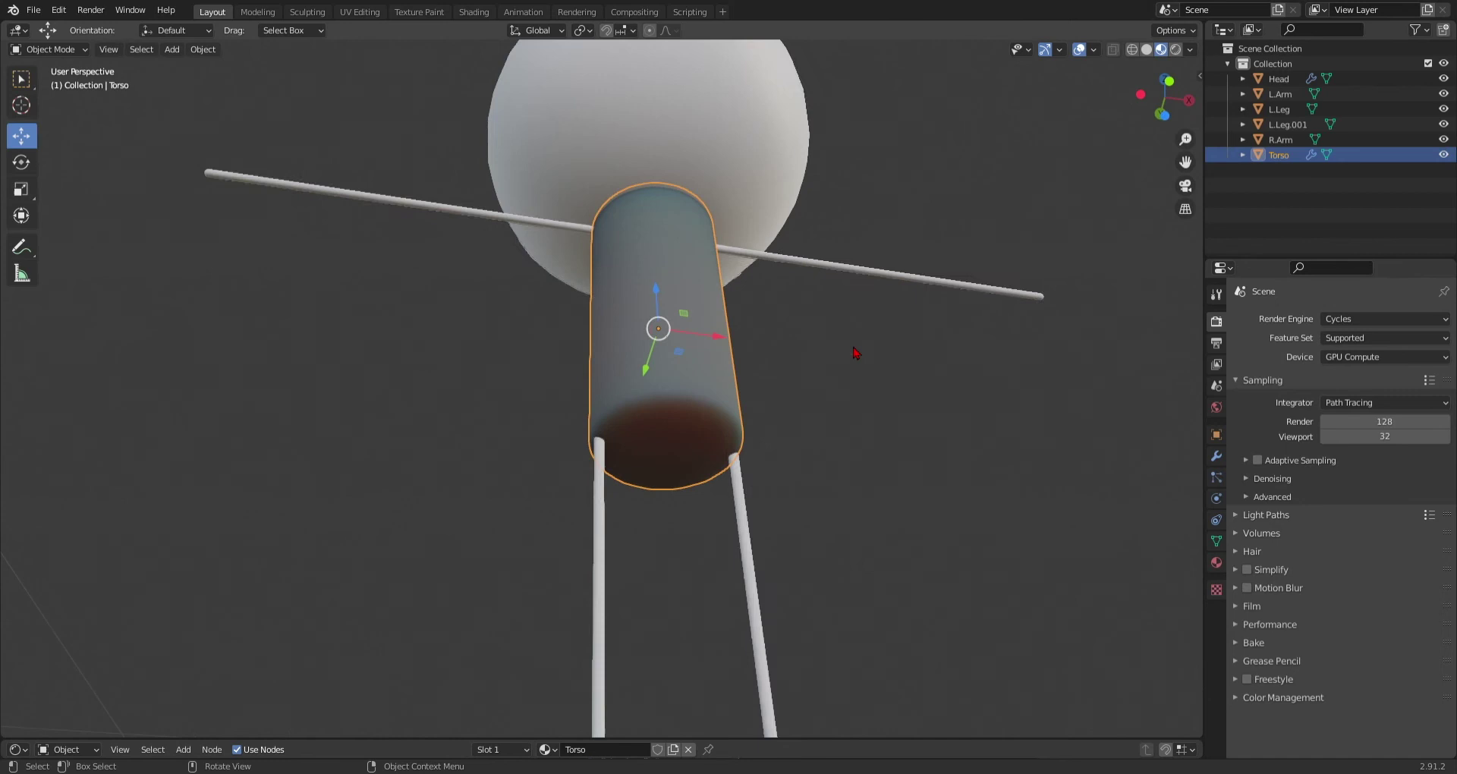
middle_drag(913, 400, 905, 402)
click(1217, 562)
middle_drag(959, 504, 898, 300)
scroll(862, 458, up, 3)
scroll(897, 301, up, 2)
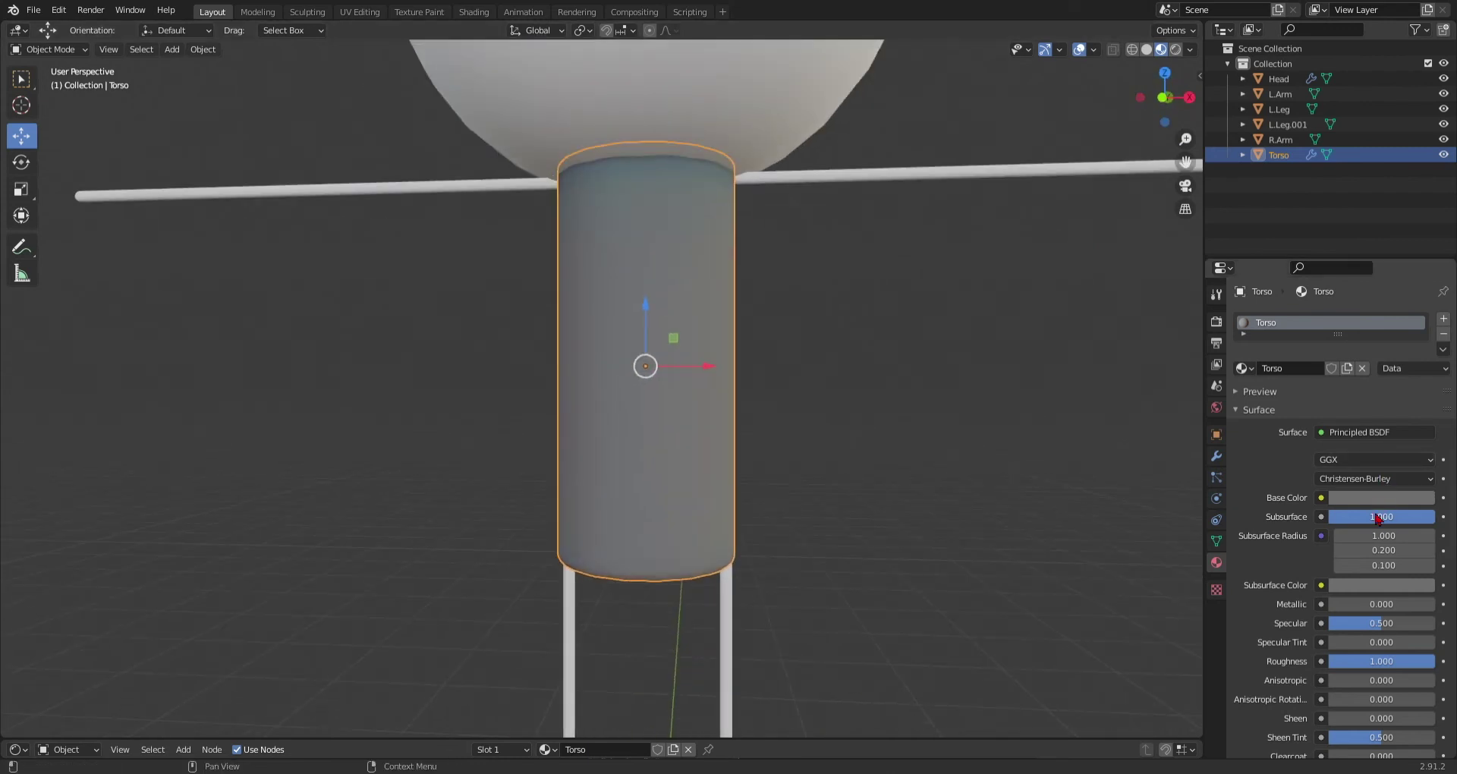
click(1374, 517)
key(Return)
middle_drag(948, 470, 891, 325)
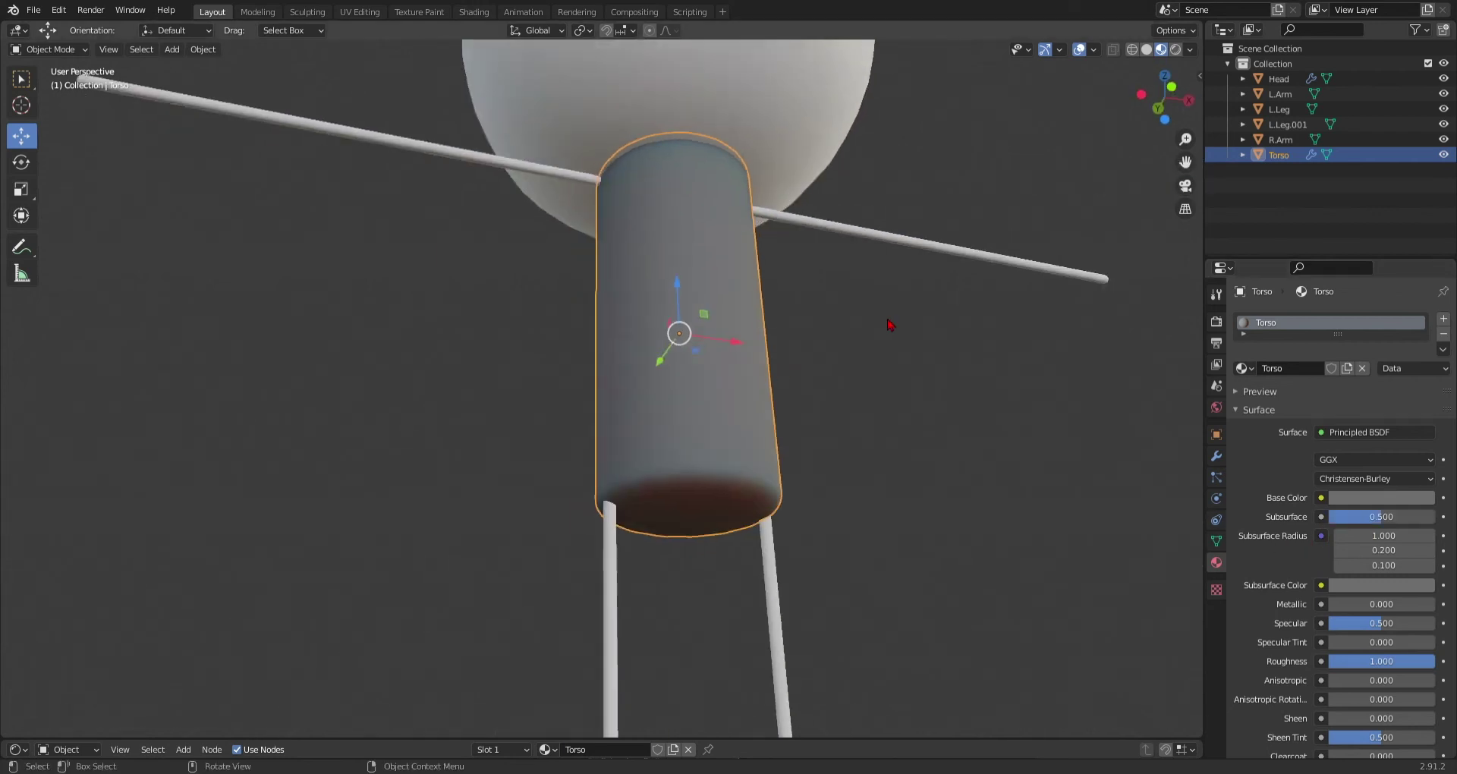
- Compare the torso's underside in Rendered and Material Preview shading with overlays and gizmos hidden, and show them again
click(1176, 48)
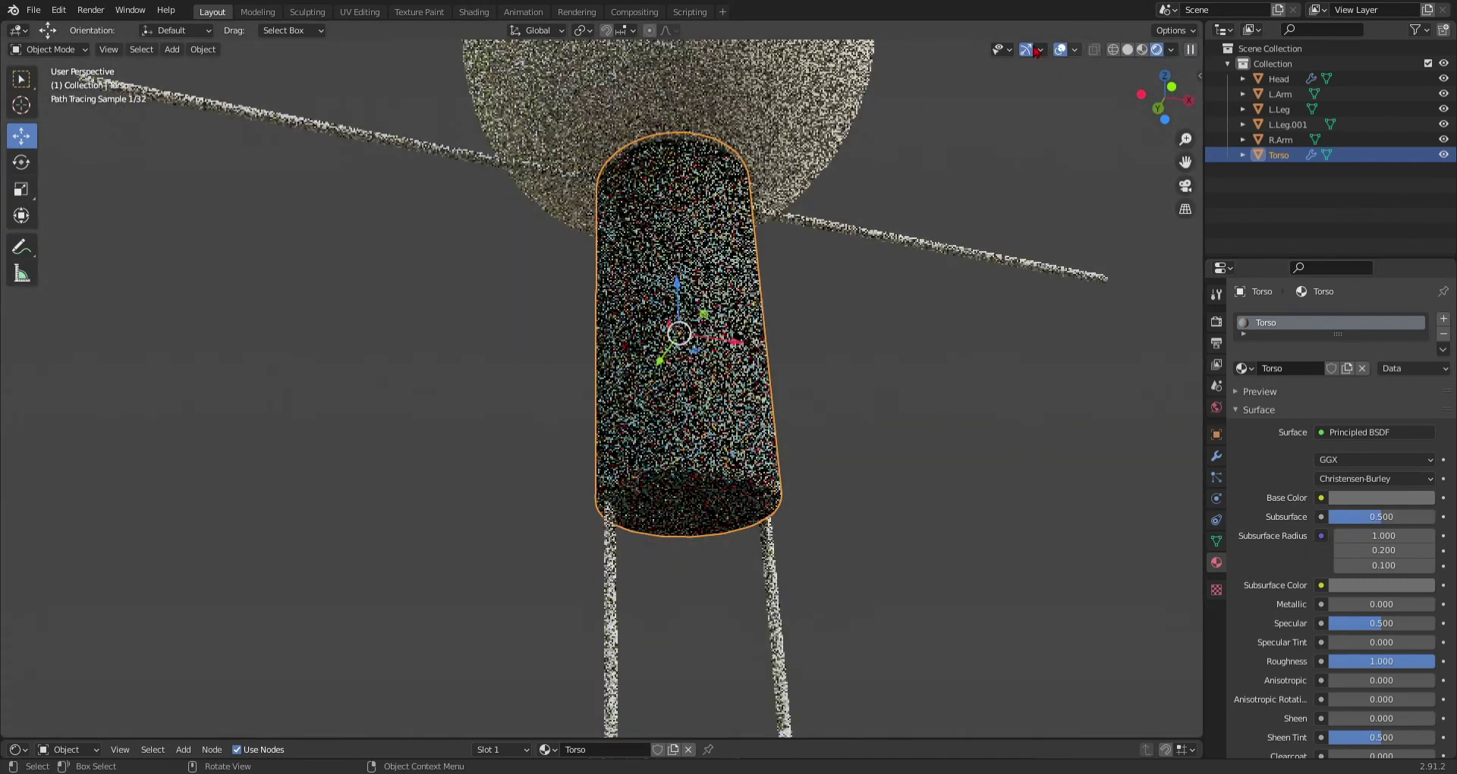
click(1058, 51)
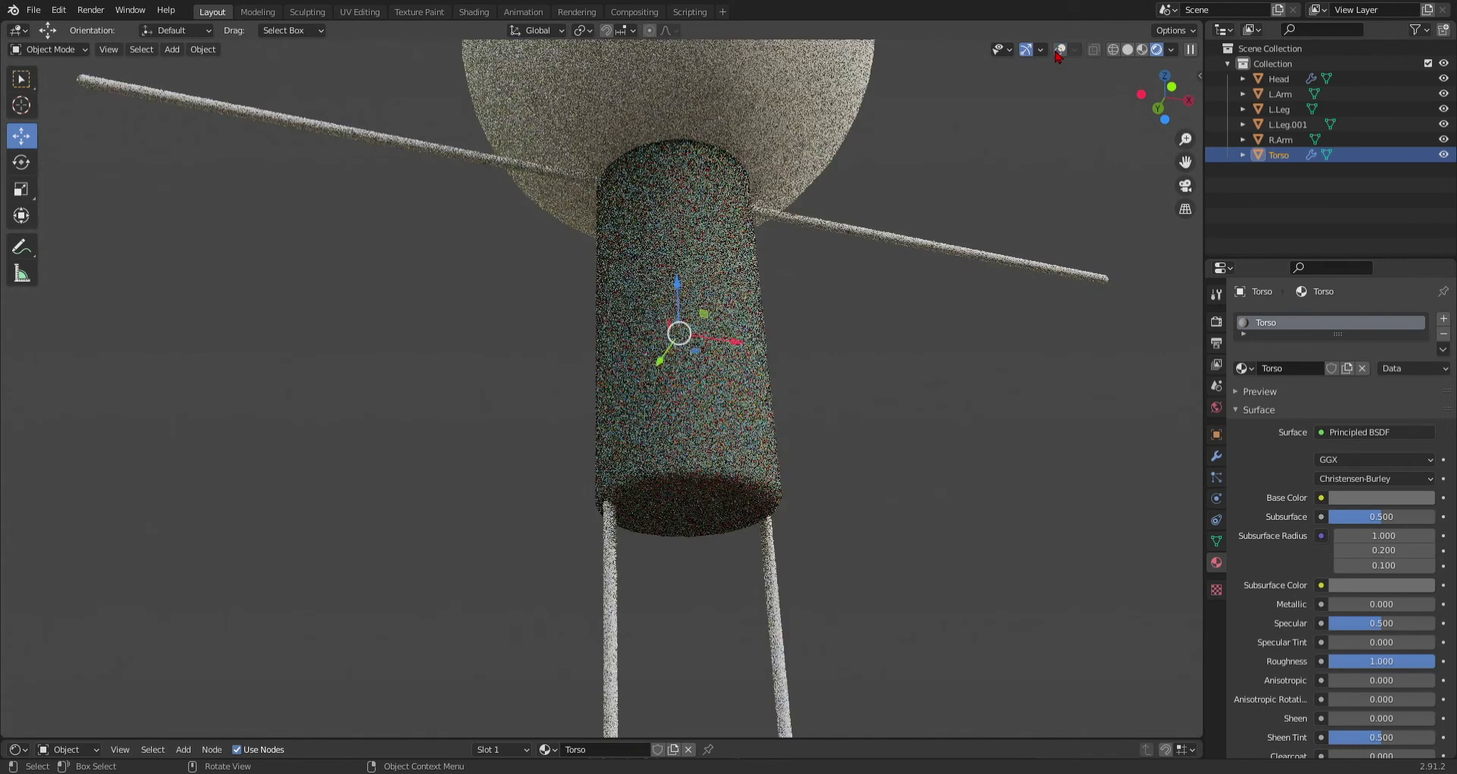
click(1026, 50)
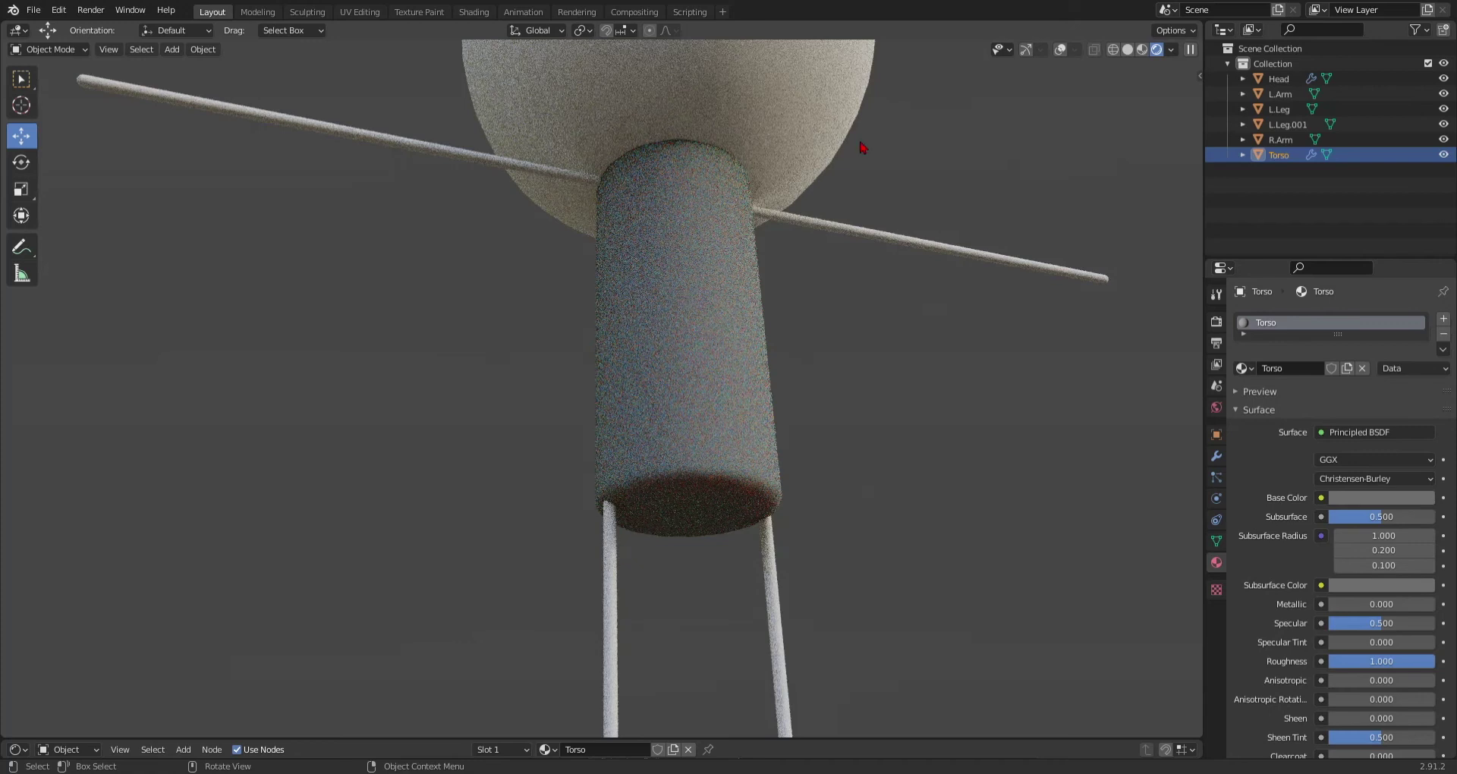
click(1144, 50)
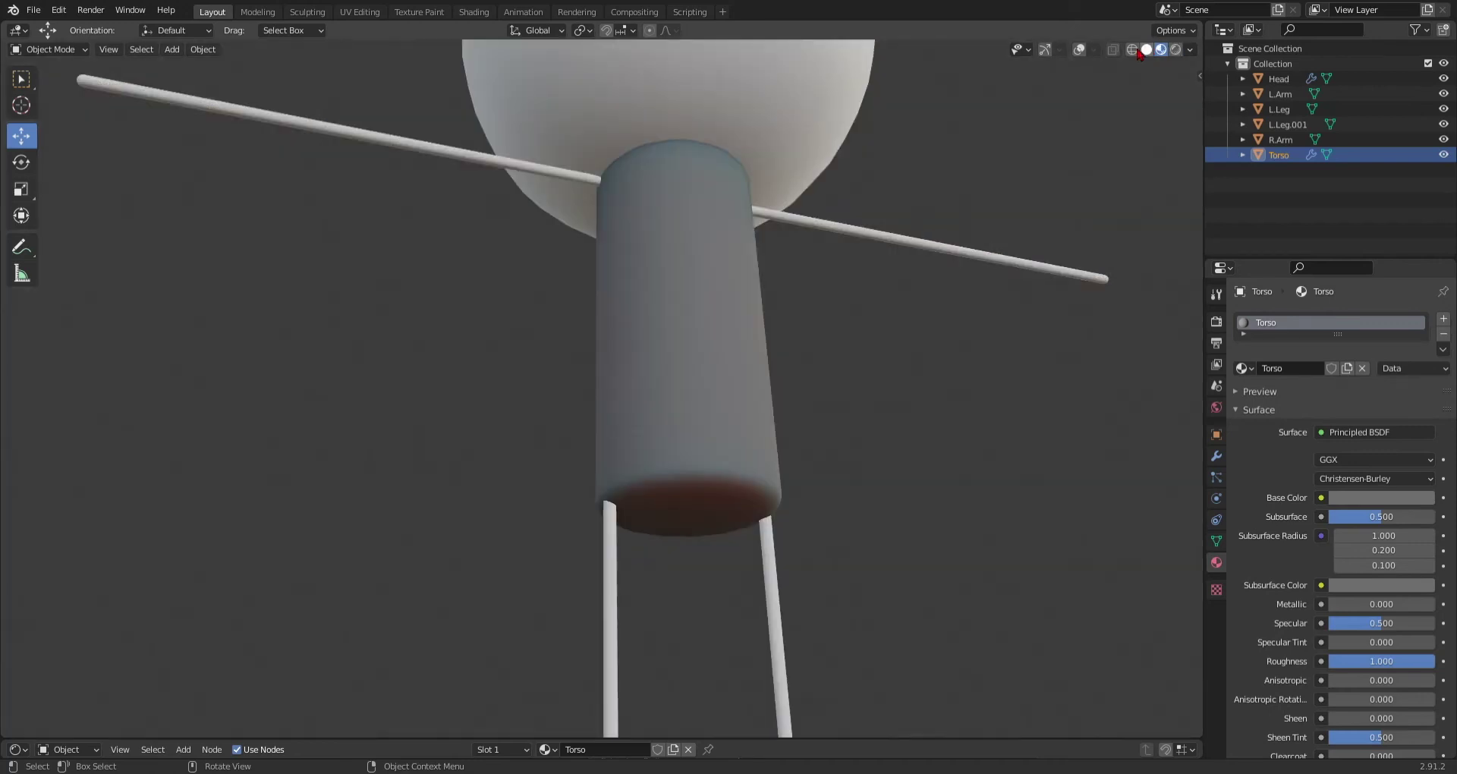
click(1080, 49)
click(1045, 49)
- Assign the existing Material.001 to the head and rename the material Skin
middle_drag(845, 263, 821, 293)
scroll(840, 376, down, 3)
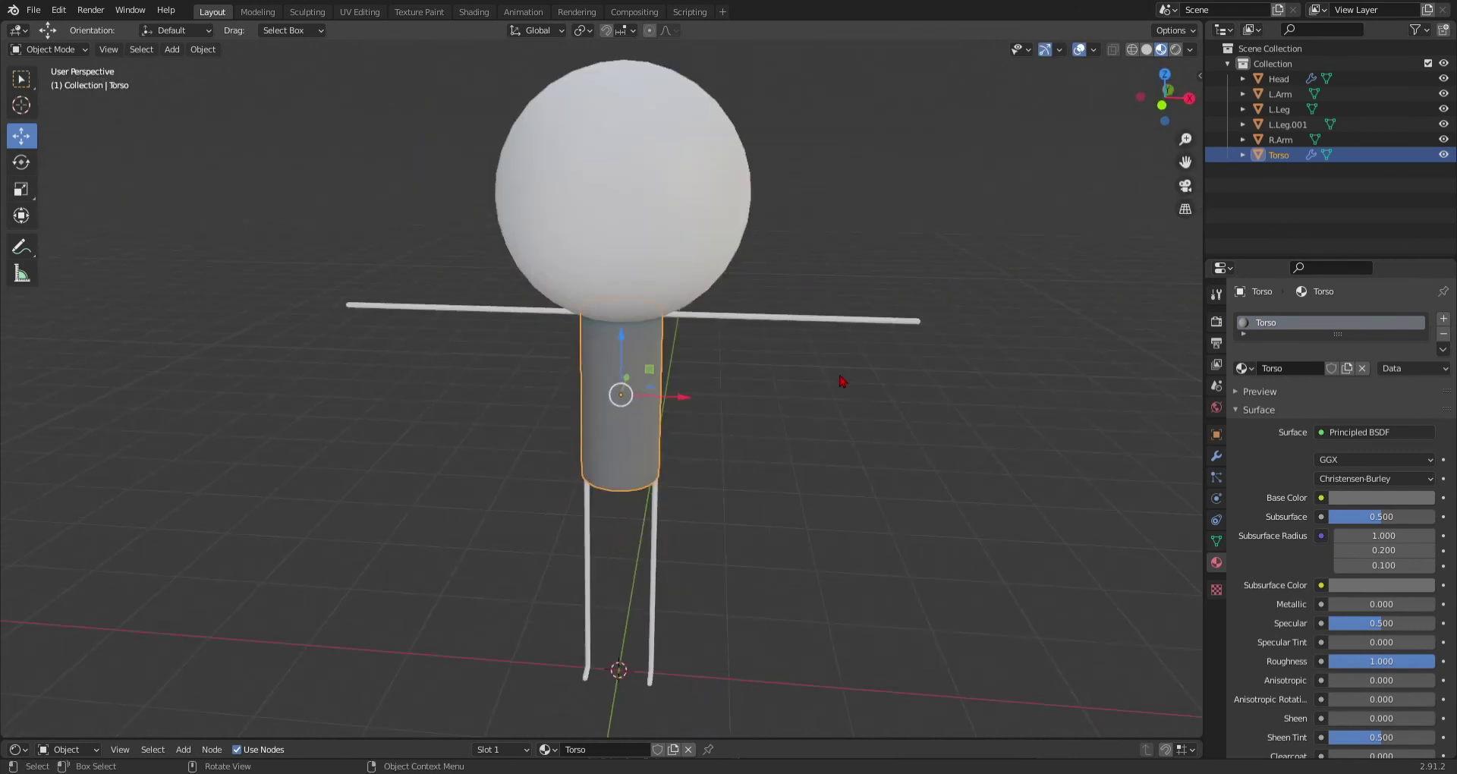
click(839, 376)
middle_drag(840, 376, 819, 351)
scroll(883, 320, up, 3)
click(742, 198)
scroll(926, 228, down, 5)
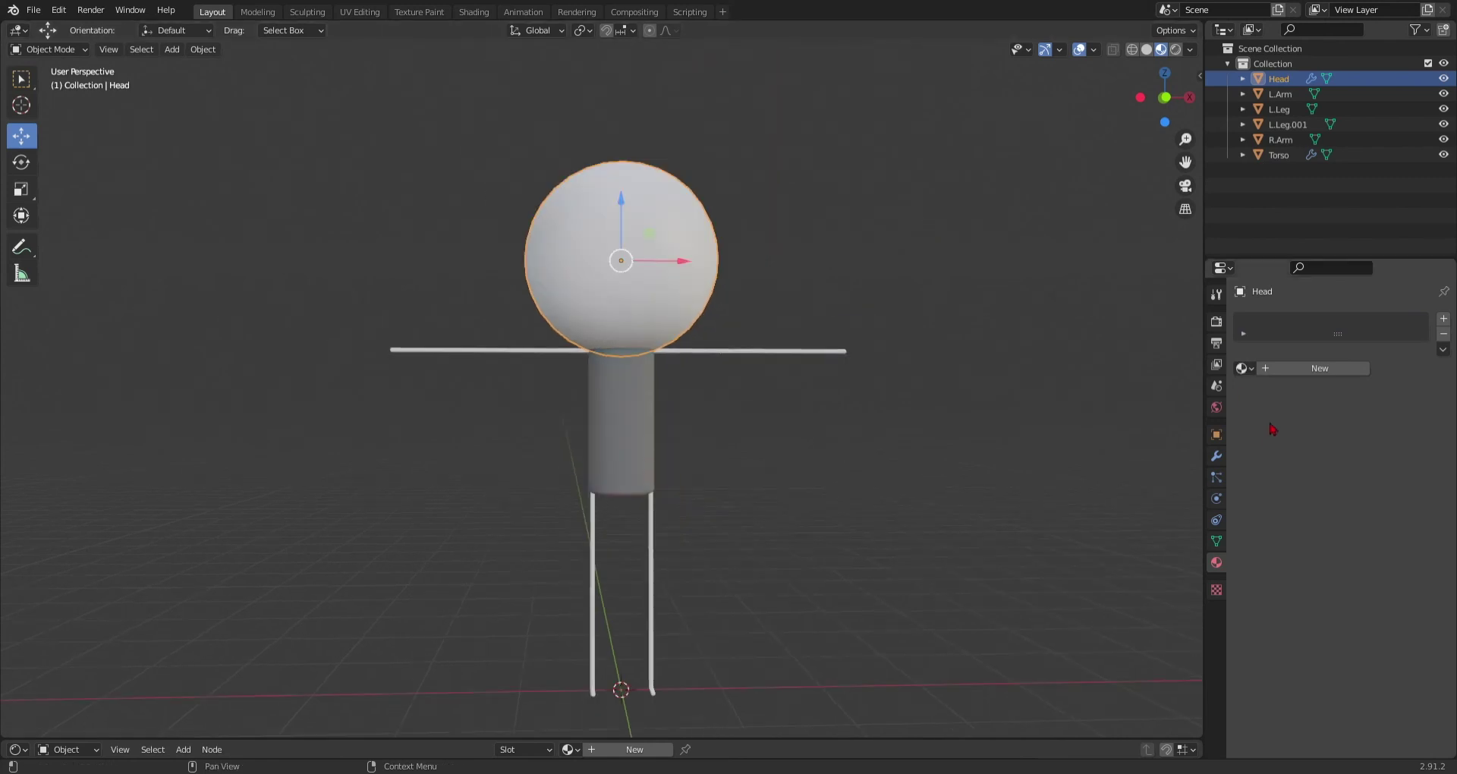
click(1246, 369)
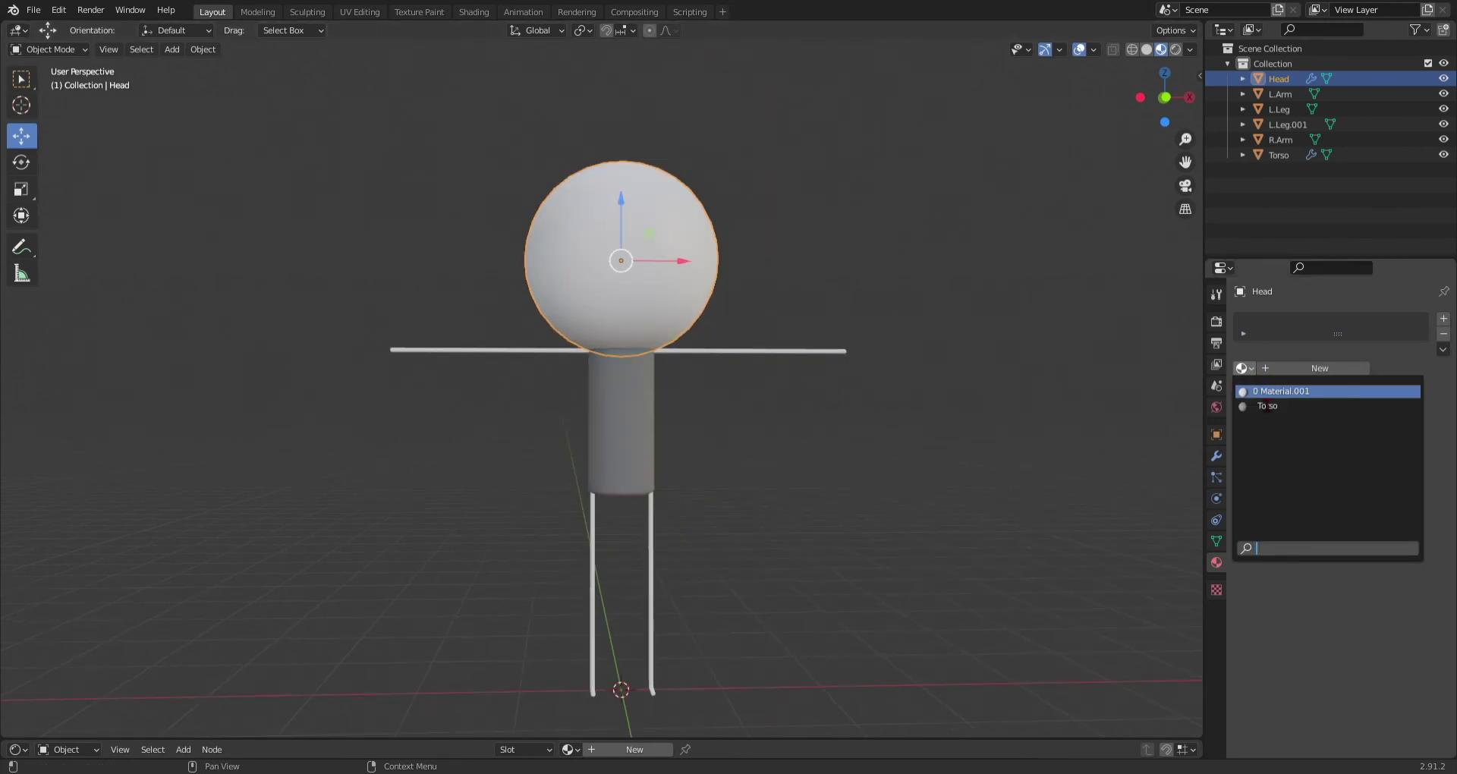
click(1283, 391)
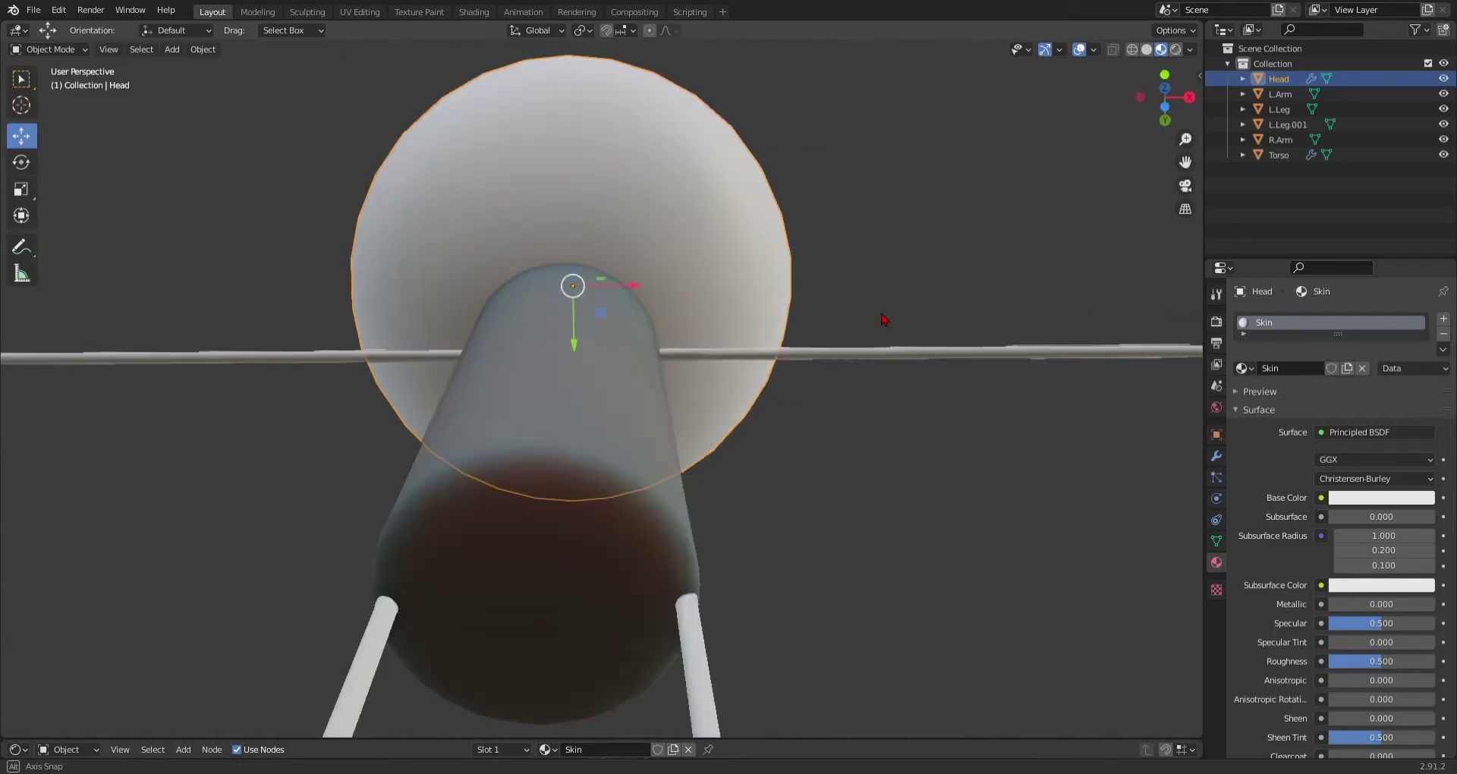
- Brighten the Skin material's base color to full white, with R, G and B at 1.000
click(1364, 499)
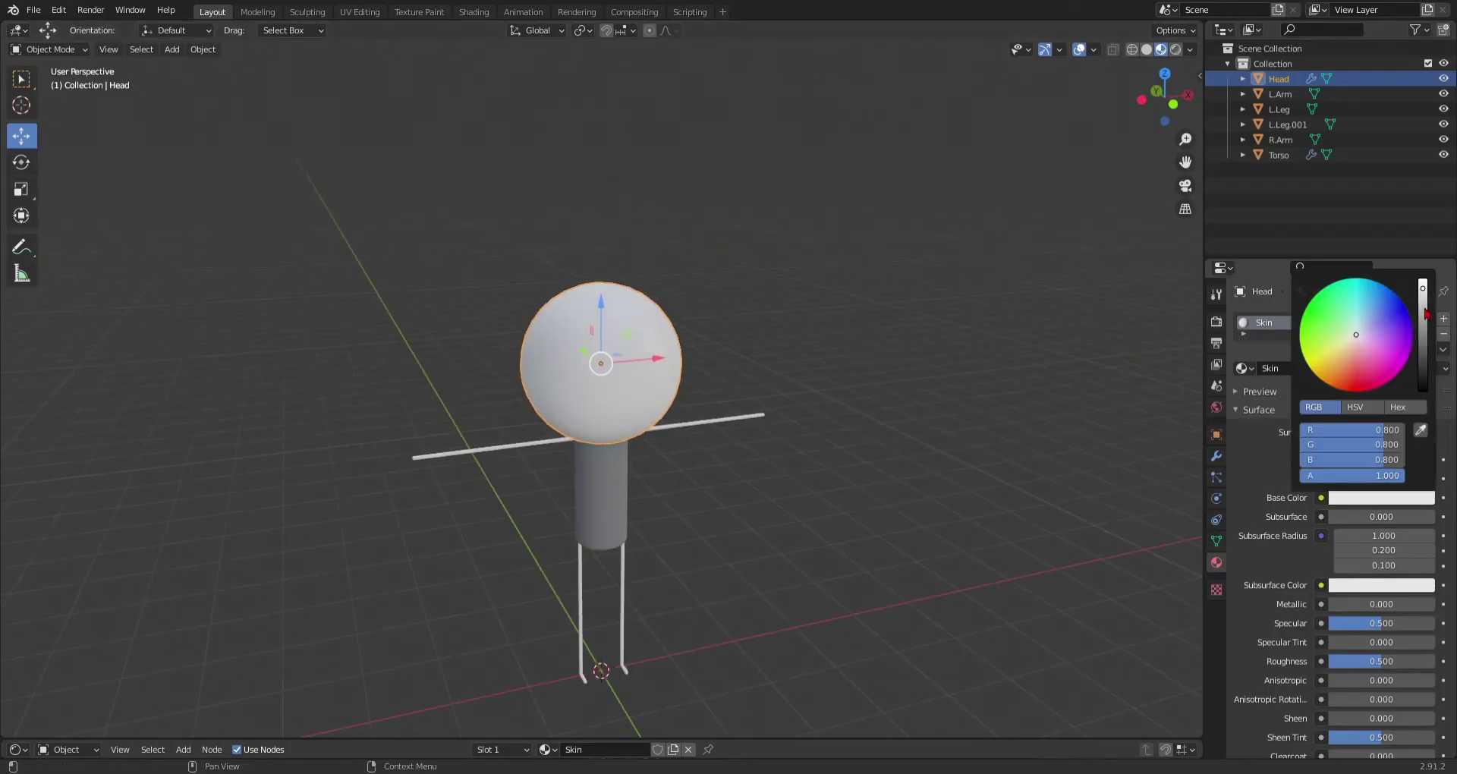
drag(1424, 309, 1424, 280)
scroll(813, 329, up, 3)
middle_drag(856, 443, 934, 372)
scroll(812, 334, up, 1)
scroll(862, 371, up, 2)
- Try a pale yellow-orange base color with hue 0.109 and saturation 0.3 on the Skin material, and undo it
click(1357, 500)
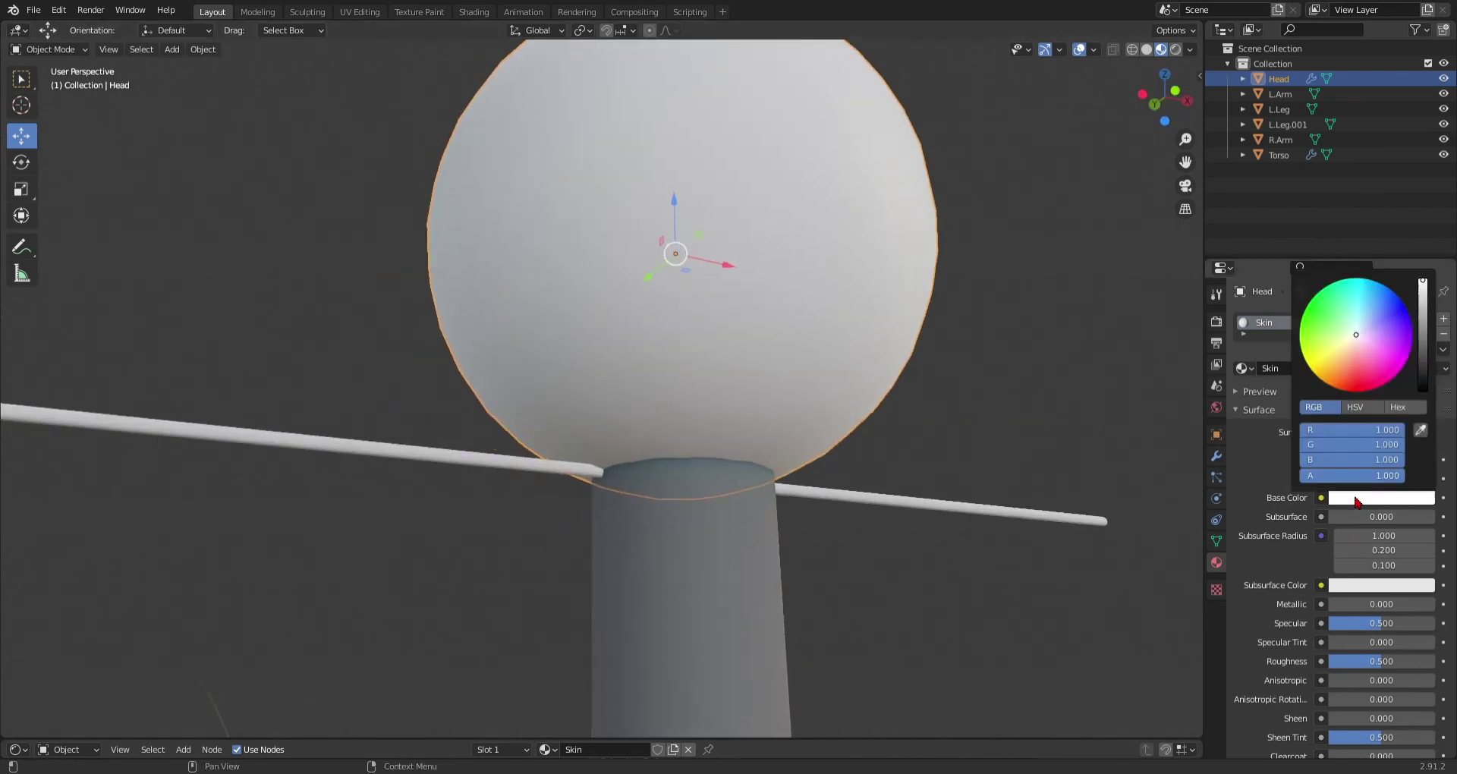
drag(1351, 359, 1320, 378)
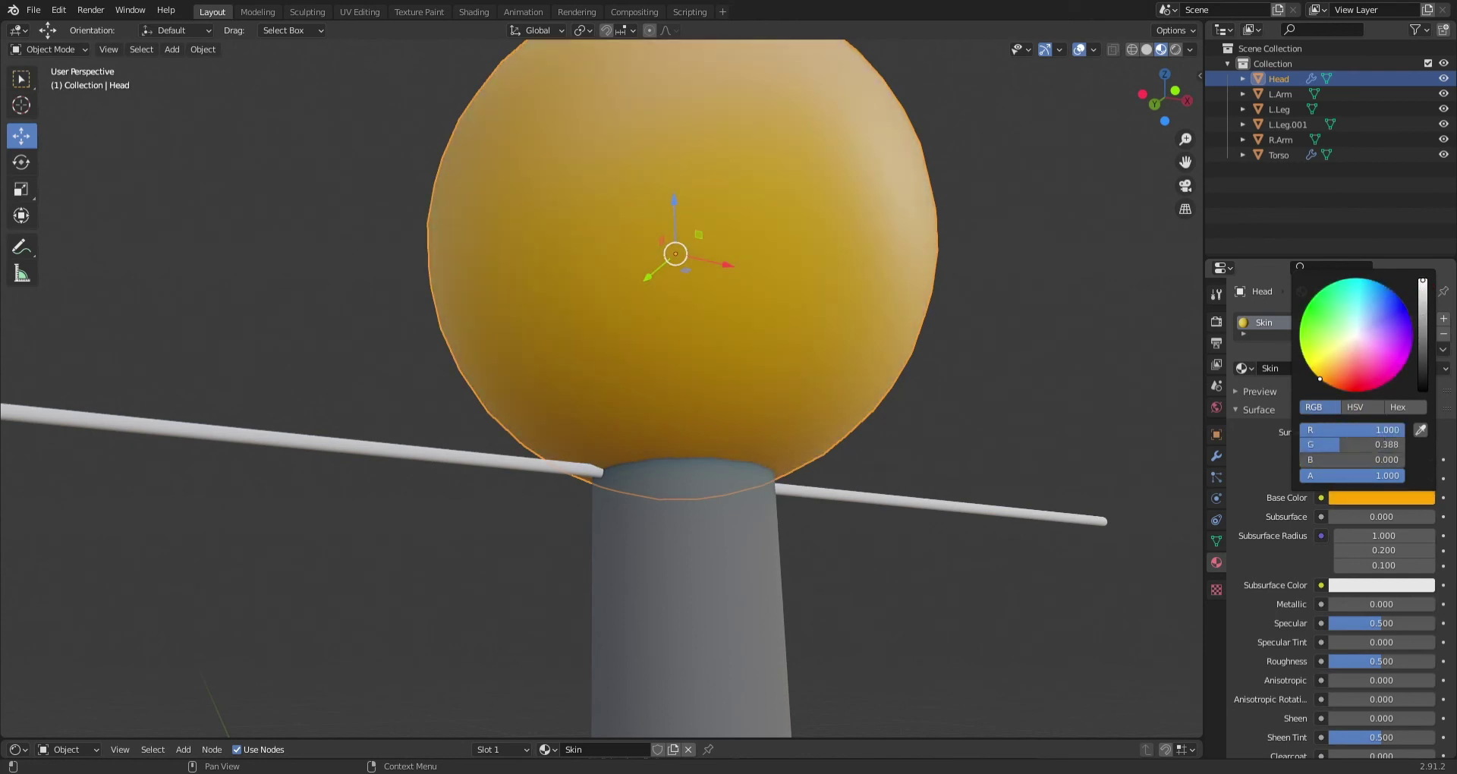
drag(1397, 429, 1304, 429)
right_click(1304, 429)
click(1361, 409)
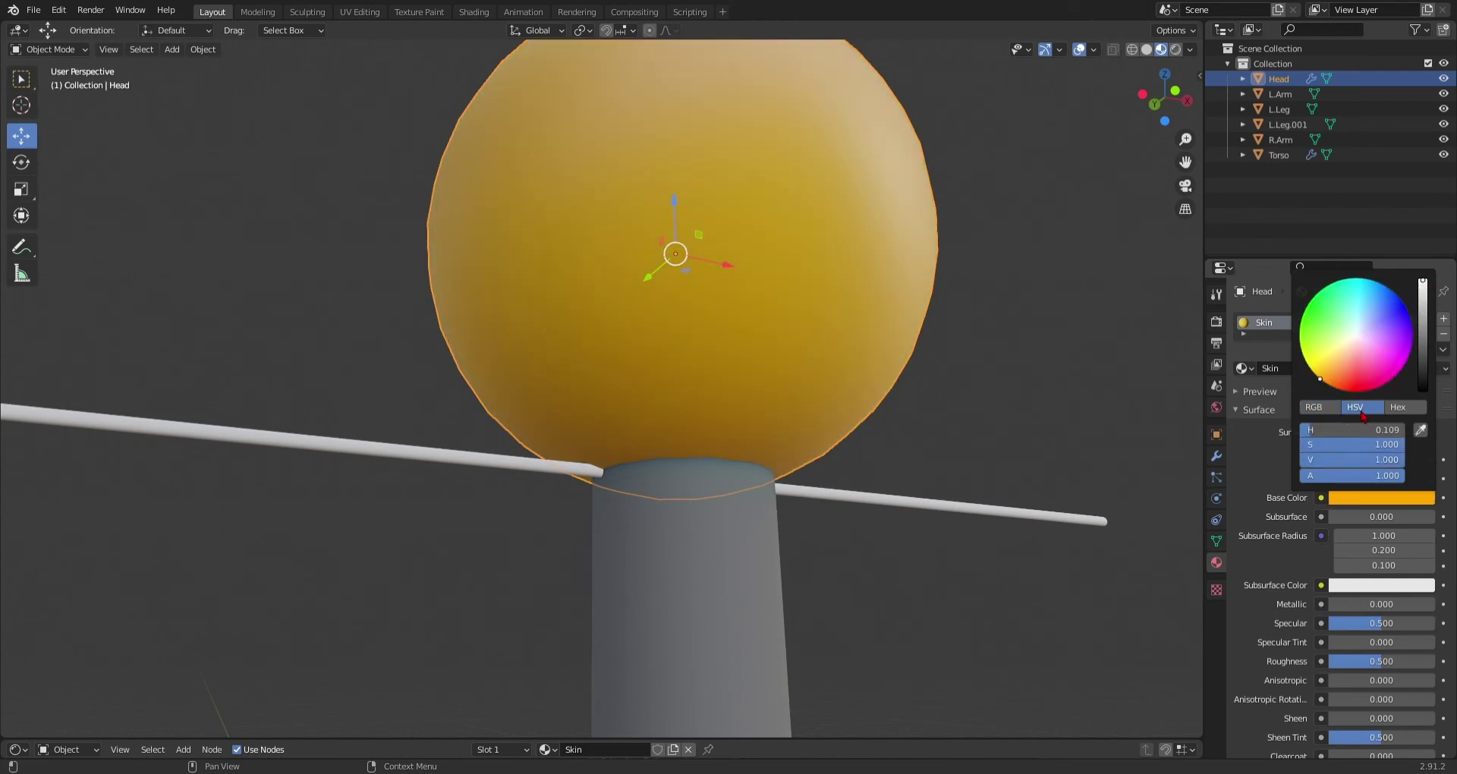
drag(1373, 463, 1323, 445)
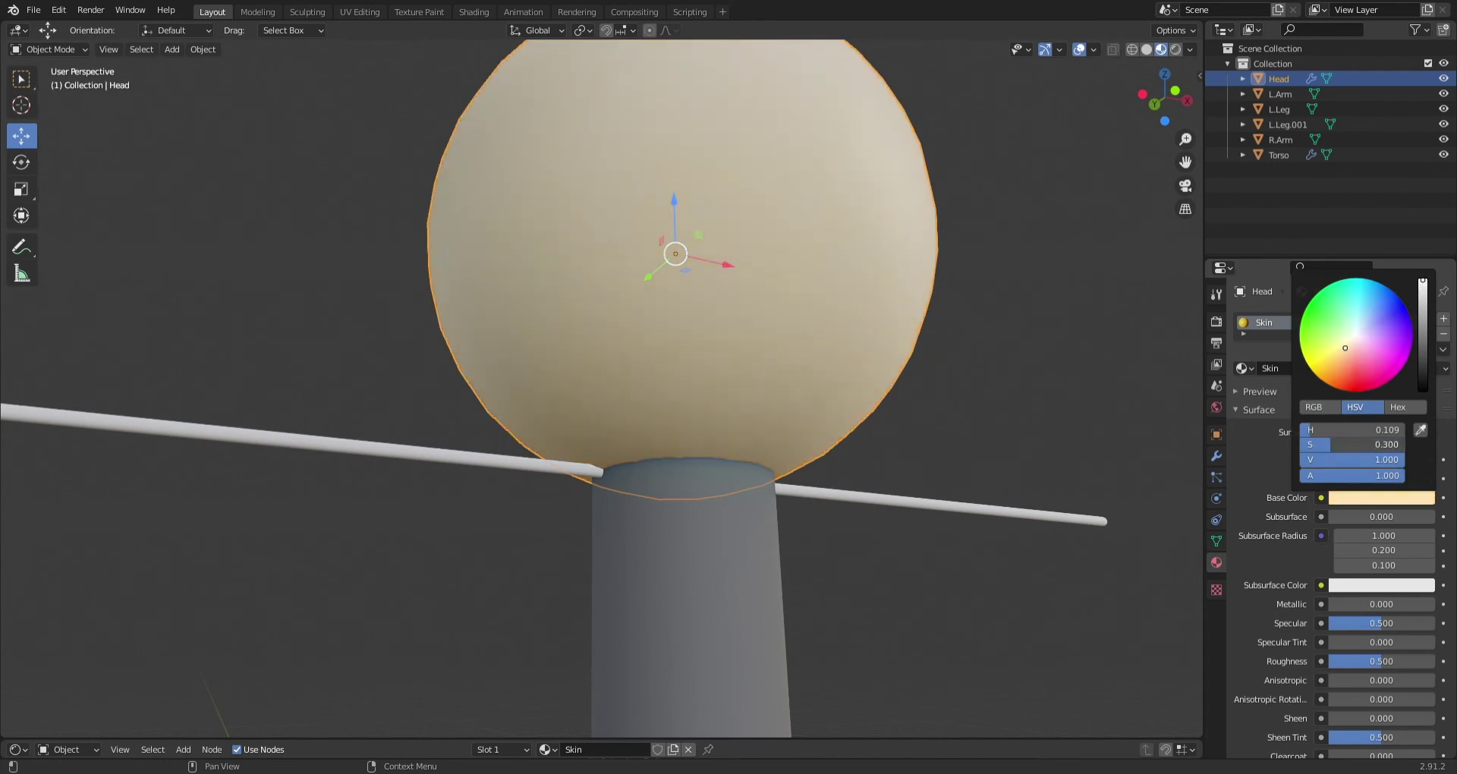
scroll(716, 412, down, 4)
middle_drag(716, 413, 918, 386)
scroll(917, 386, up, 2)
middle_drag(711, 458, 1036, 376)
key(ctrl+z)
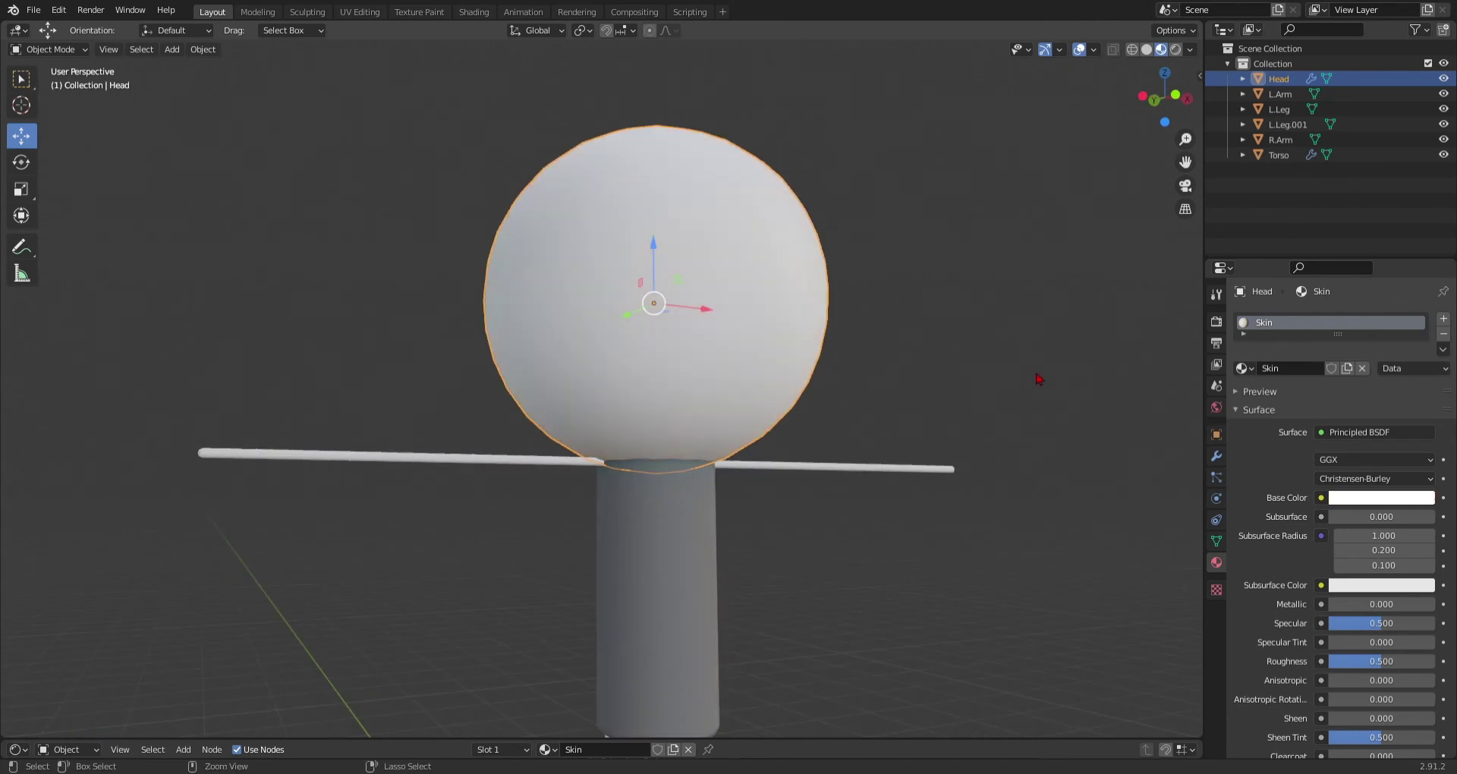
- Set the Skin material's roughness to 1.000
click(1328, 498)
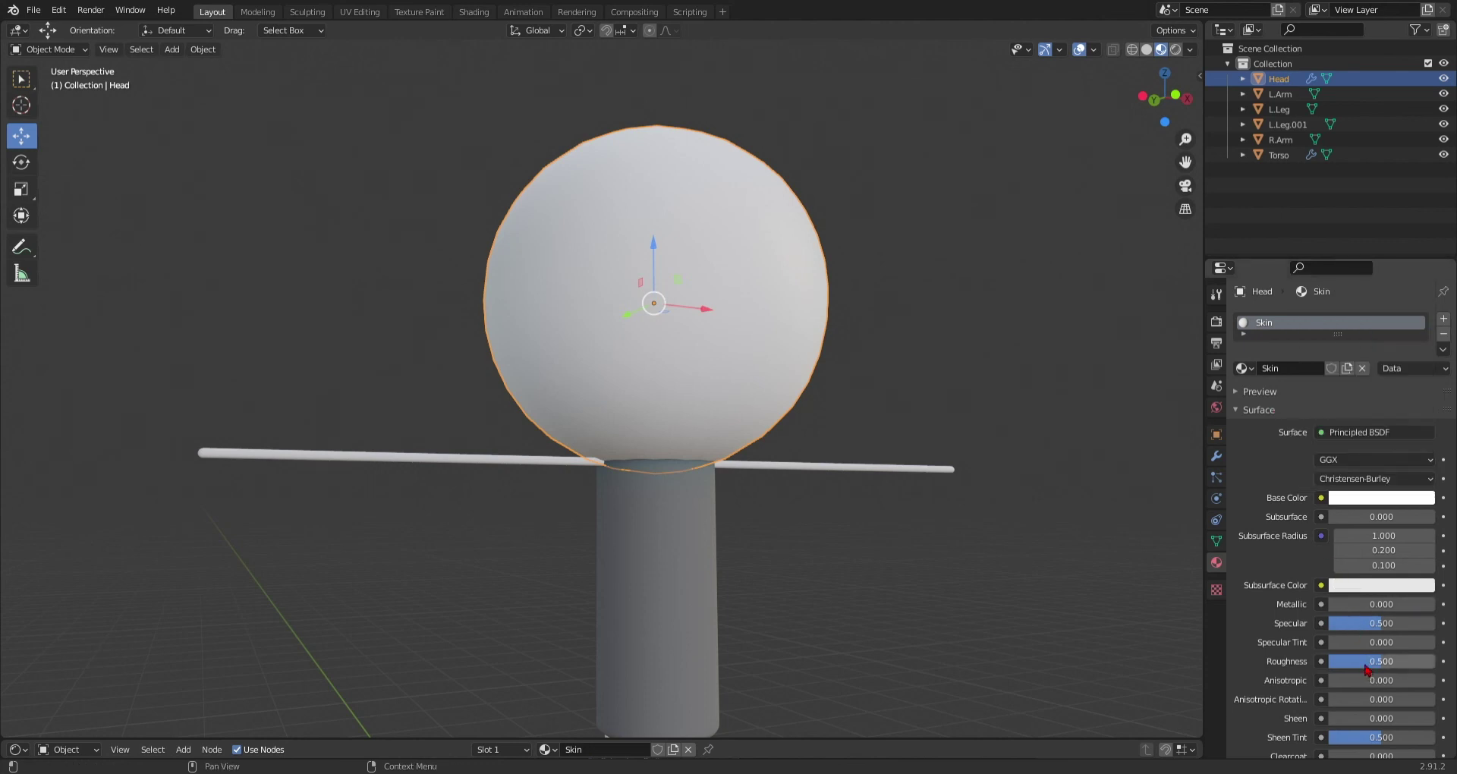
mouse_move(829, 284)
middle_down()
mouse_move(778, 216)
mouse_move(842, 277)
middle_up()
scroll(1416, 553, down, 1)
mouse_move(1416, 631)
mouse_down()
mouse_move(1329, 630)
mouse_move(1436, 631)
mouse_up()
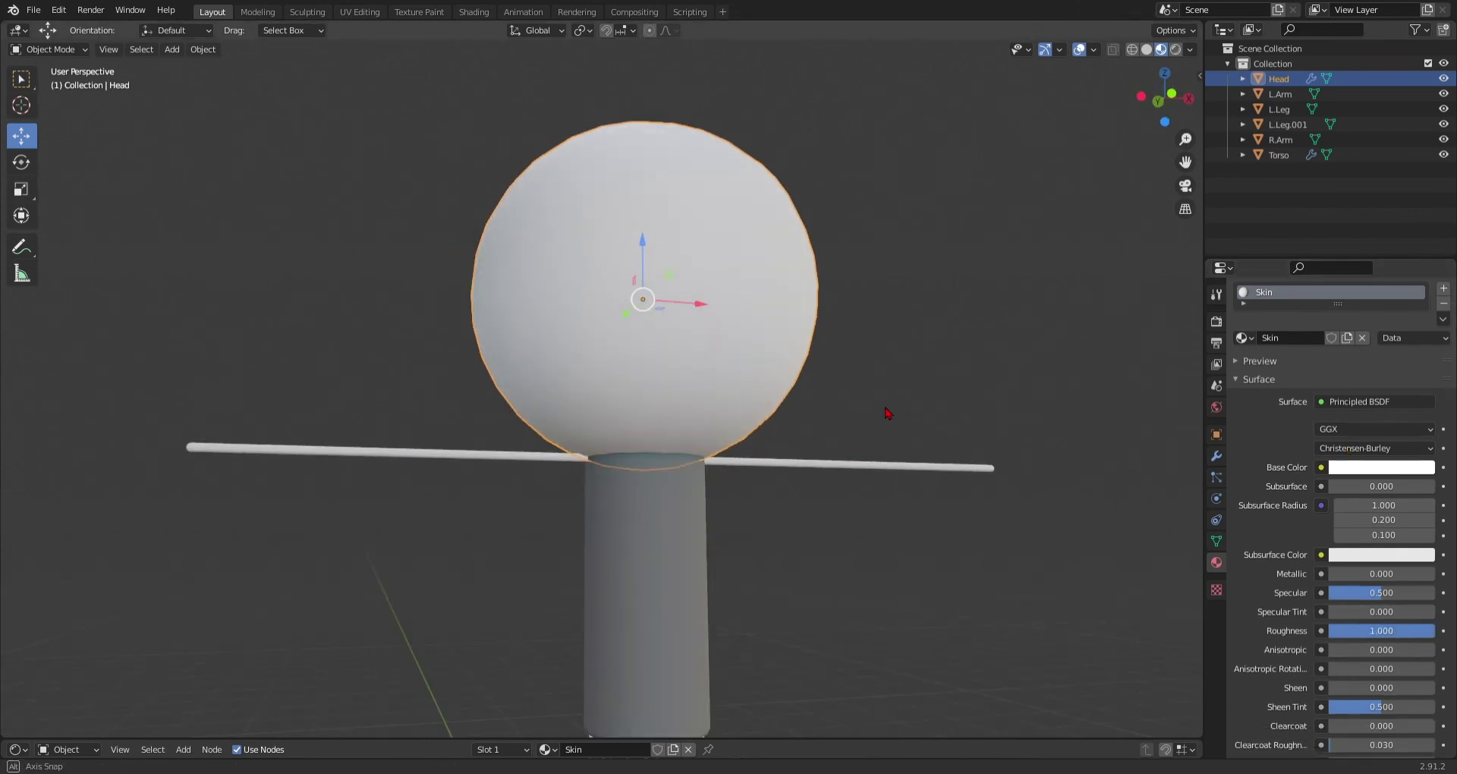
middle_drag(887, 412, 843, 439)
scroll(974, 444, up, 1)
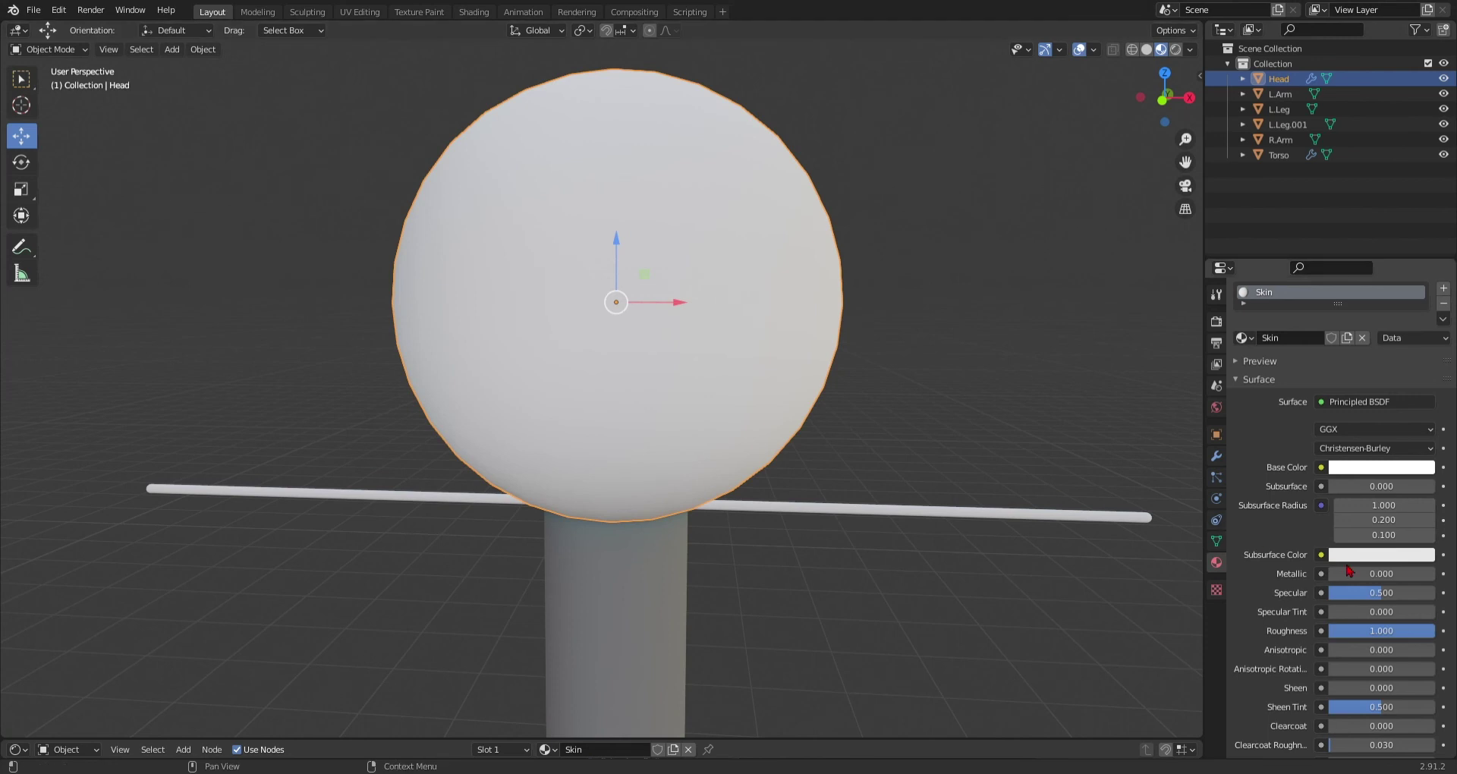
- Set the Skin material's subsurface to 0.5 and sample its white base color as the subsurface color
drag(1350, 489, 1437, 487)
middle_drag(787, 452, 816, 409)
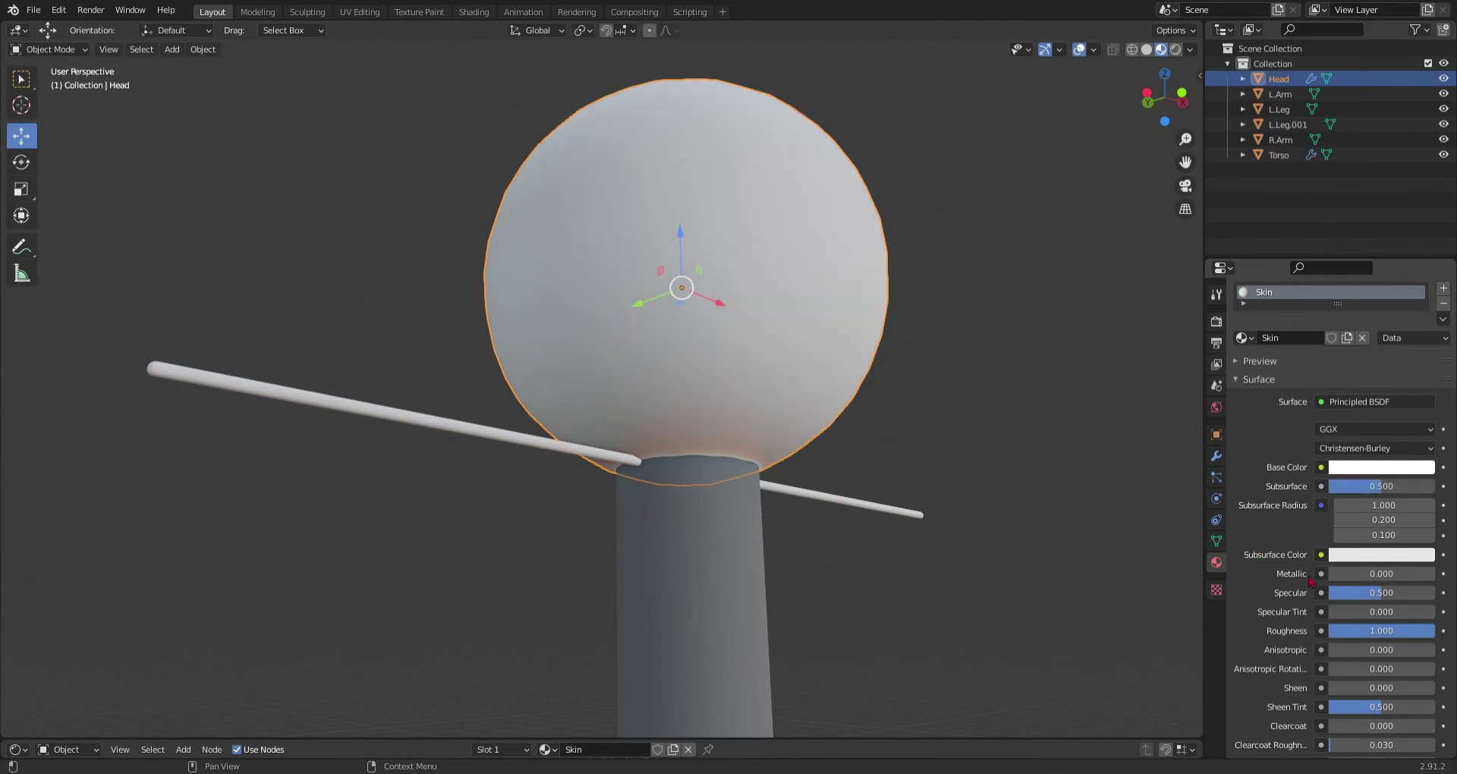
click(1357, 557)
click(1421, 486)
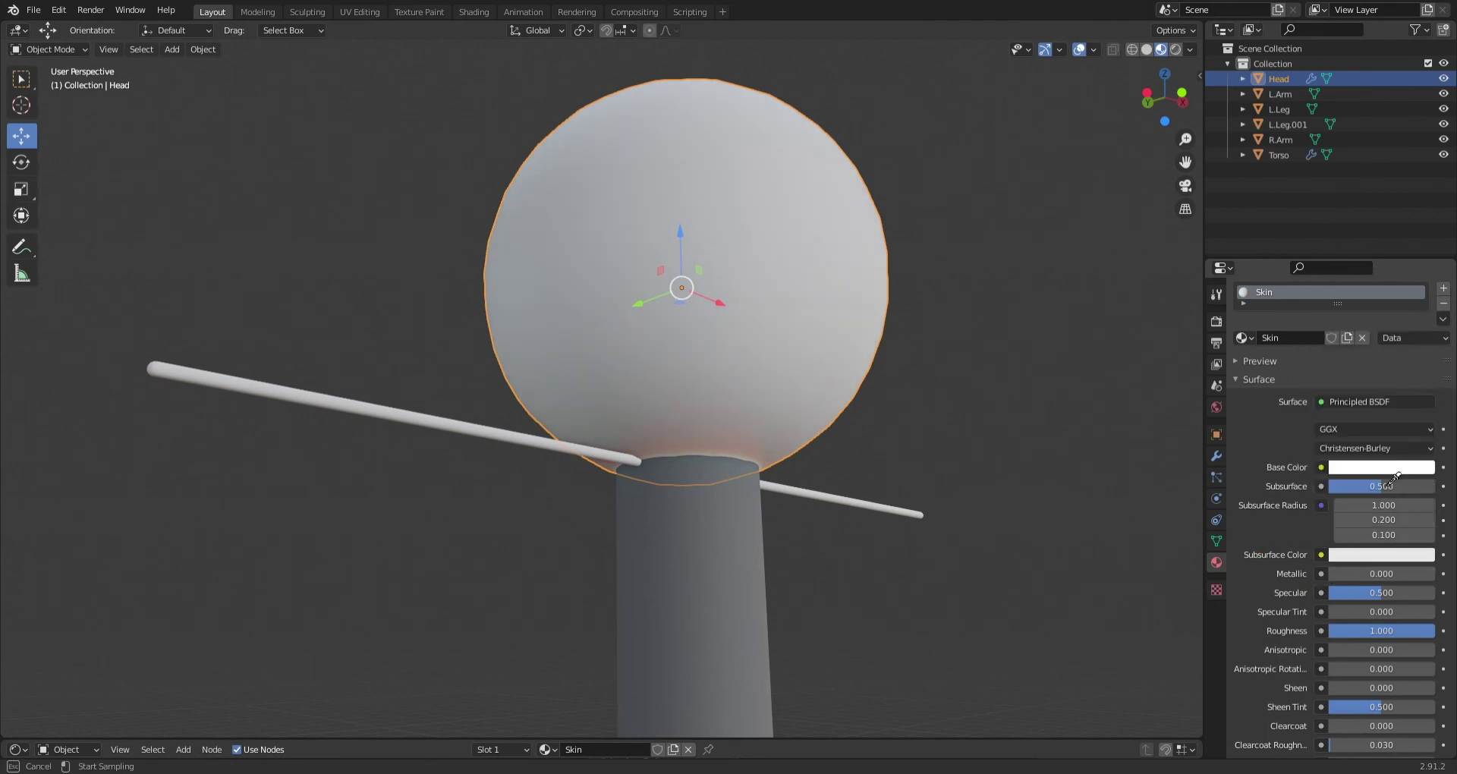
click(1388, 471)
- Save the file and check the head's shading from below where it meets the torso
scroll(968, 432, down, 2)
middle_drag(1002, 413, 902, 391)
scroll(965, 427, down, 2)
key(ctrl+s)
scroll(901, 391, up, 4)
middle_drag(874, 329, 885, 309)
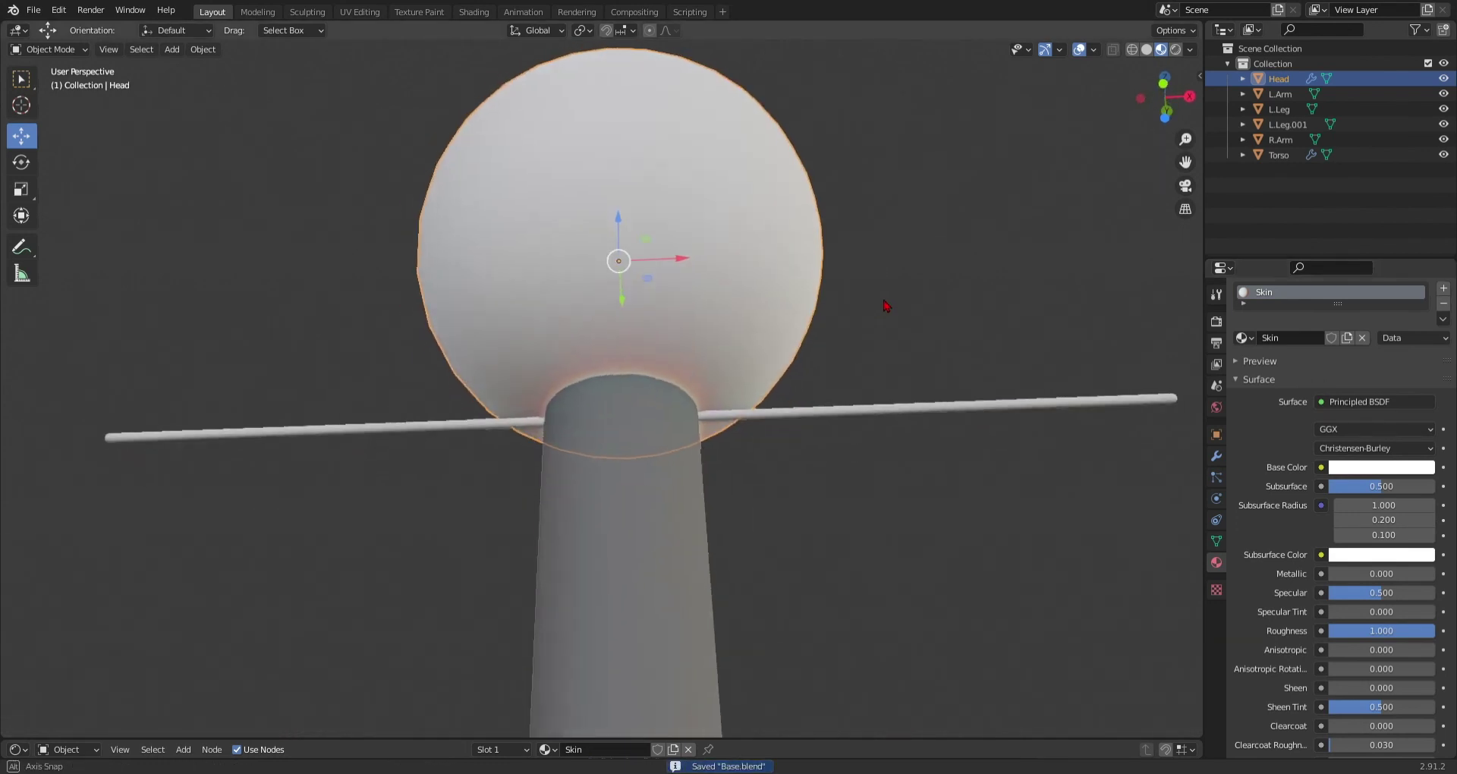
scroll(885, 309, up, 6)
scroll(886, 315, down, 10)
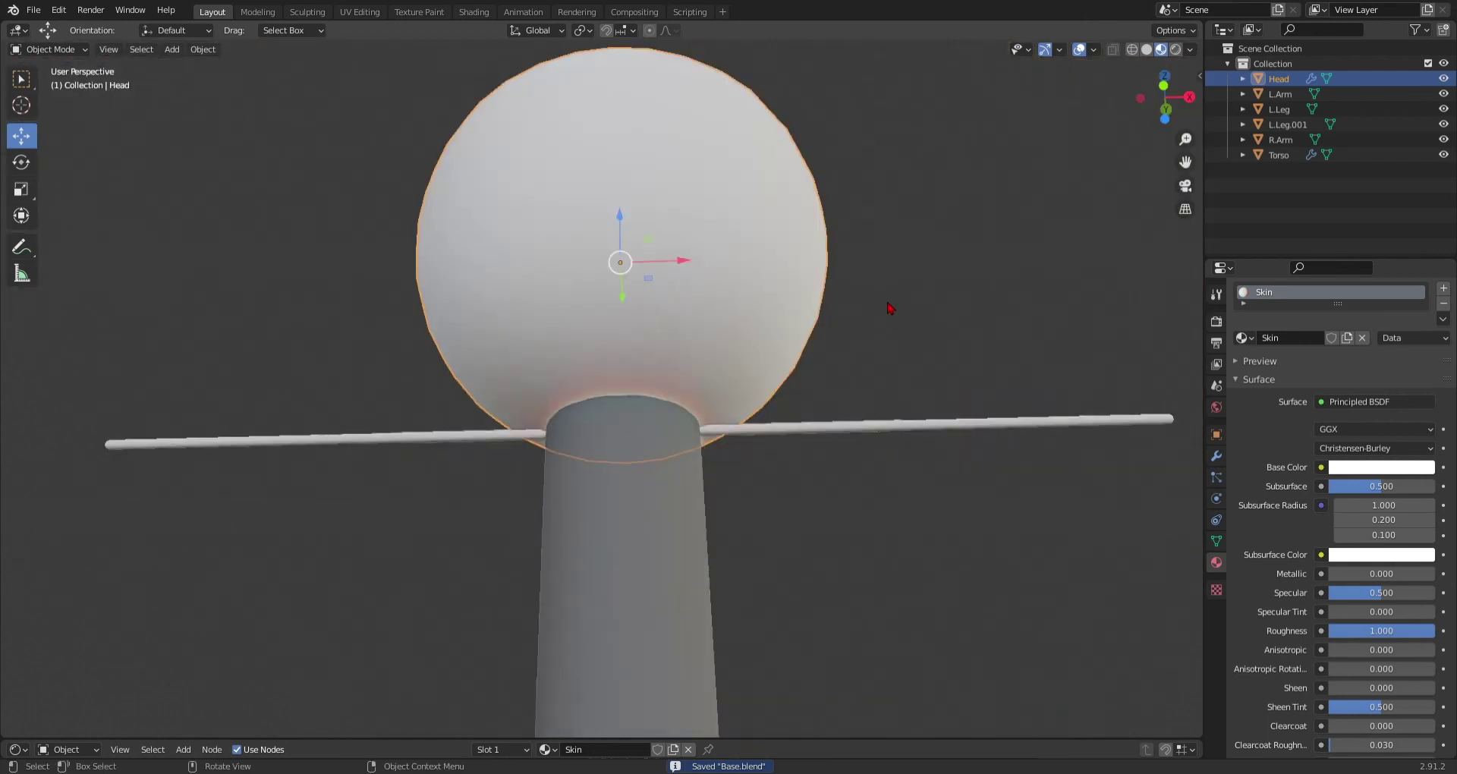
- Give the left arm a new material named Arms with a black base color
click(777, 361)
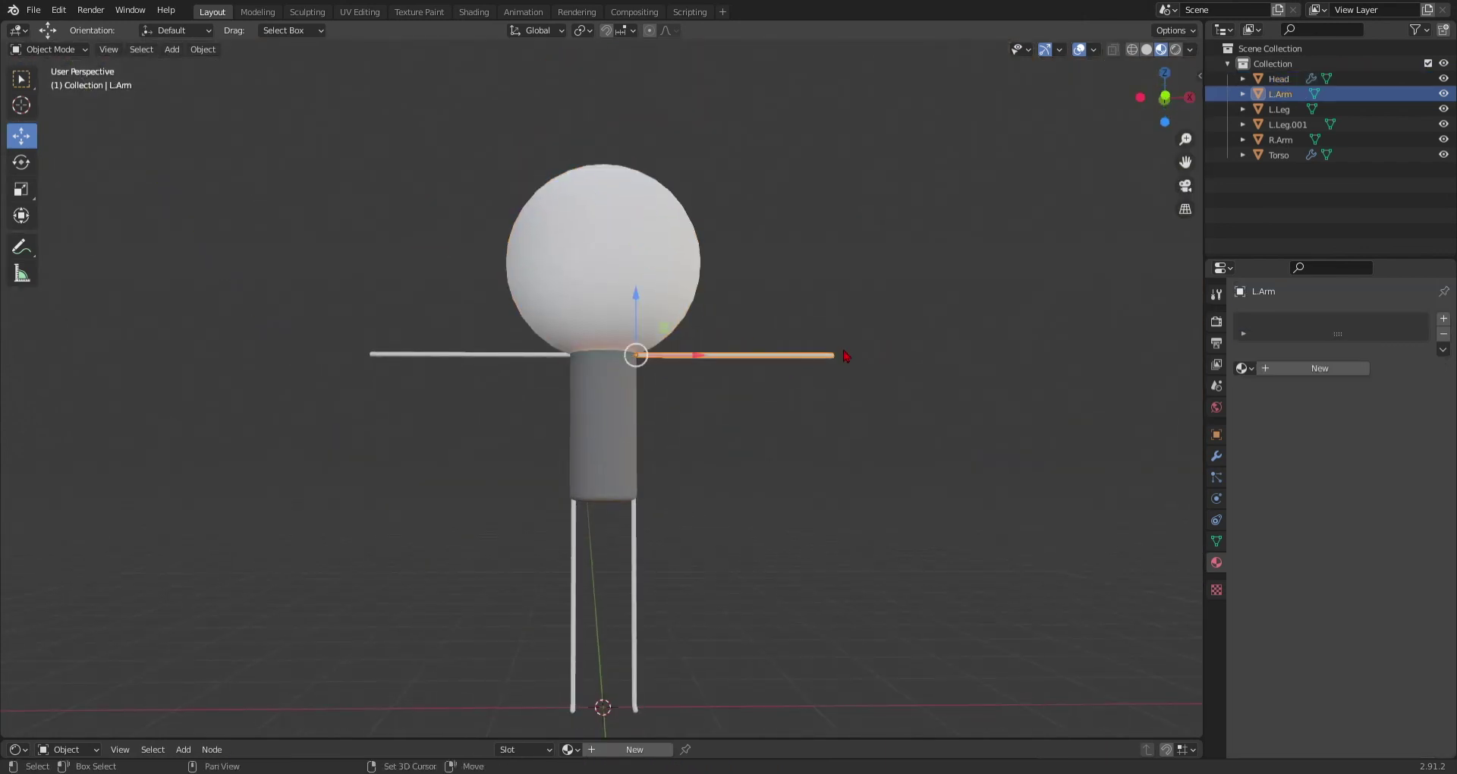
scroll(814, 425, up, 5)
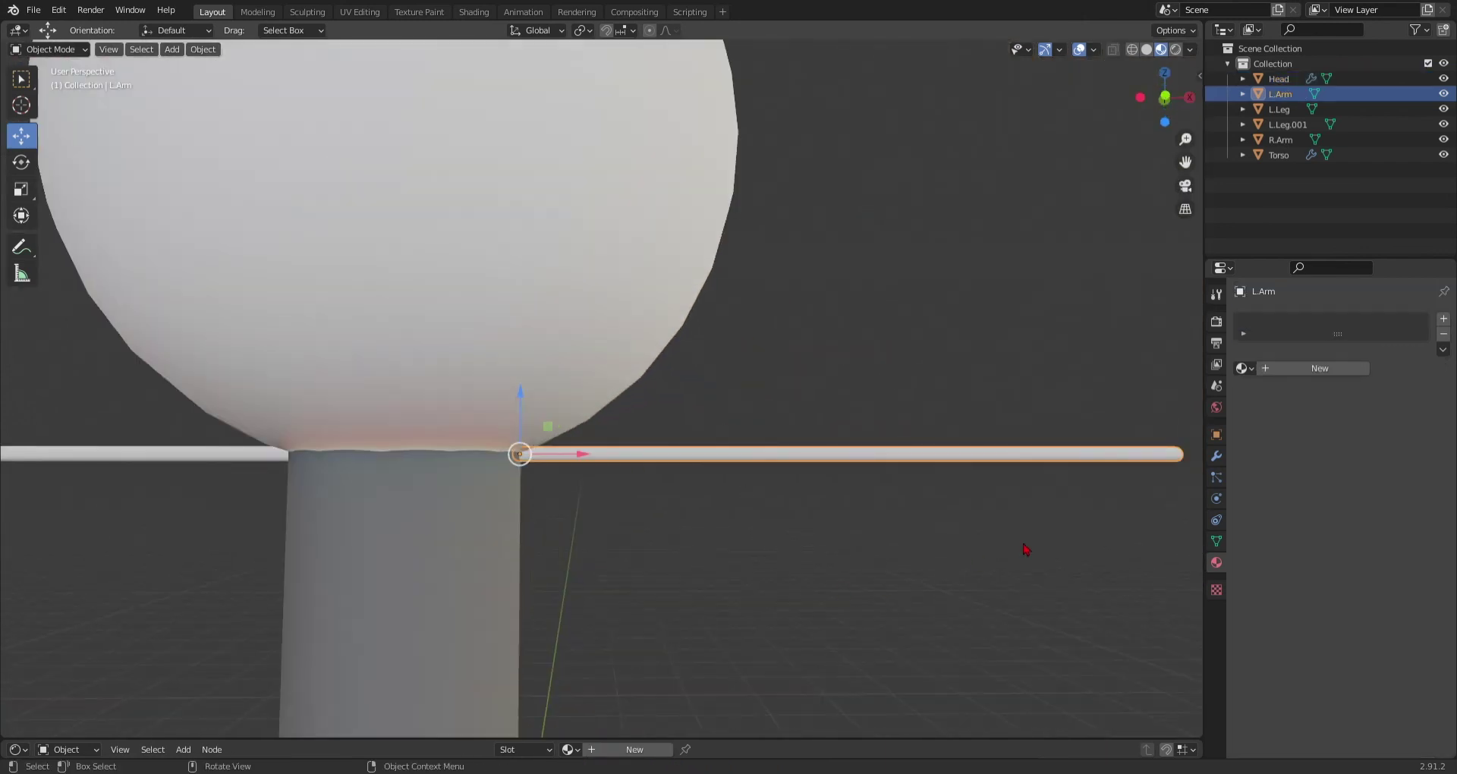
click(1285, 372)
text(Ar)
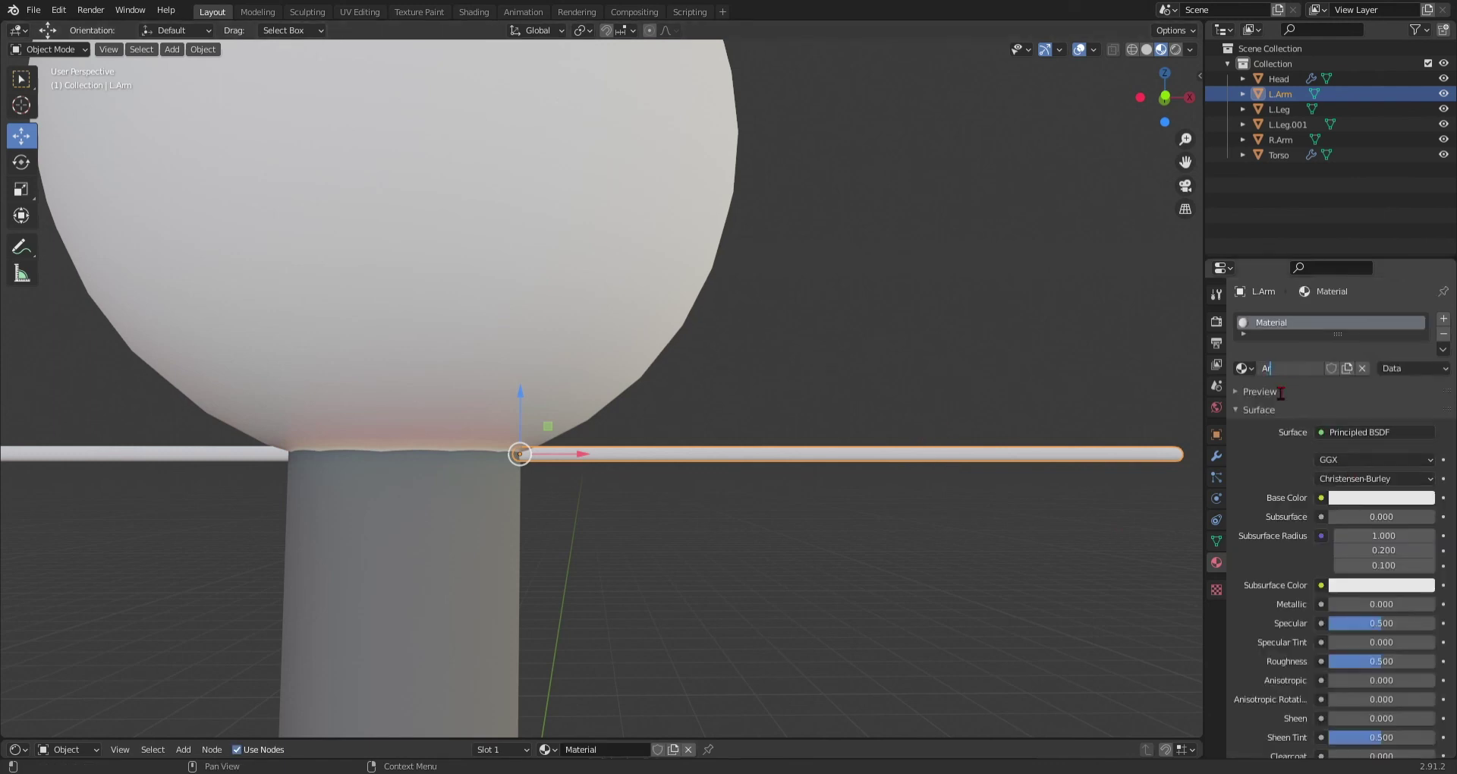
text(ms)
key(Return)
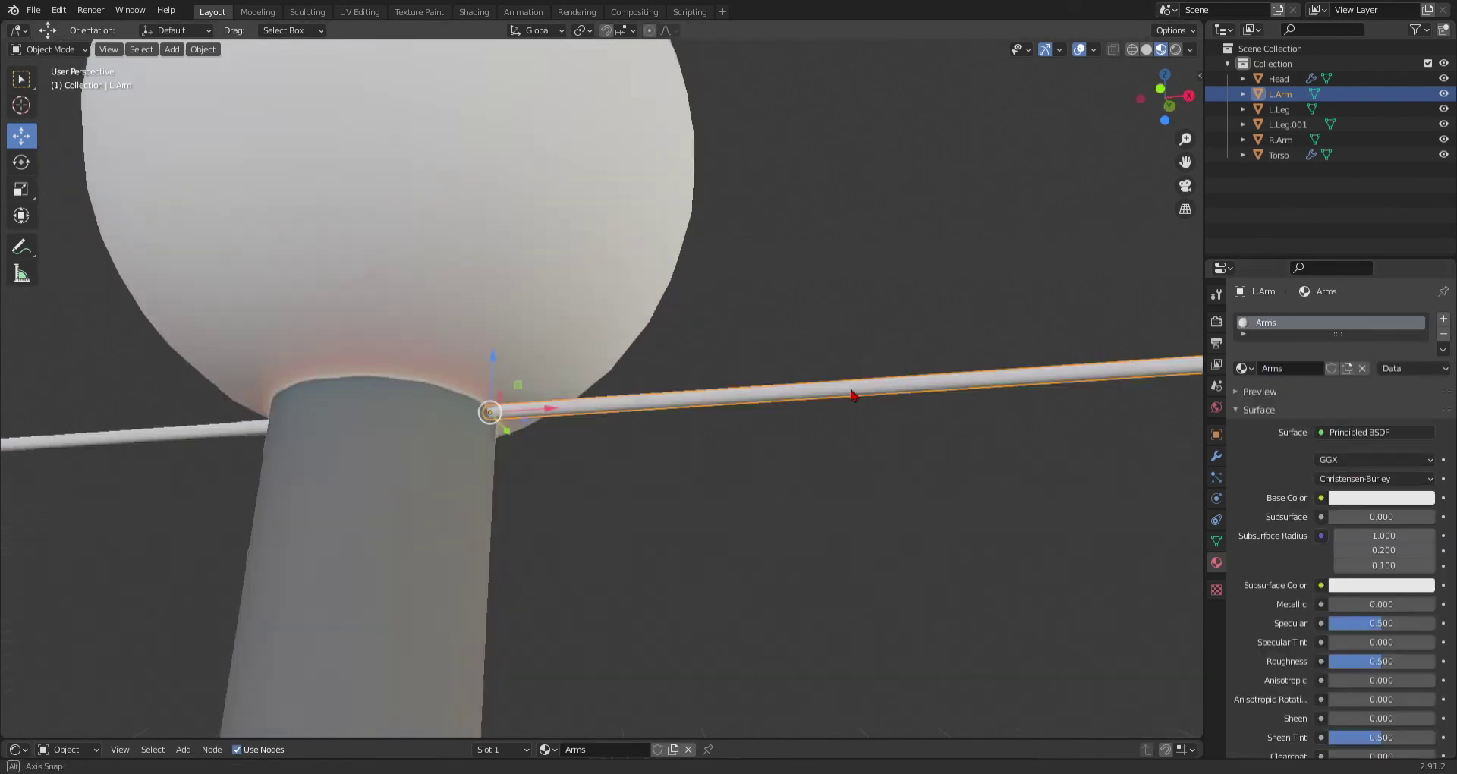
click(1381, 498)
drag(1433, 333, 1433, 409)
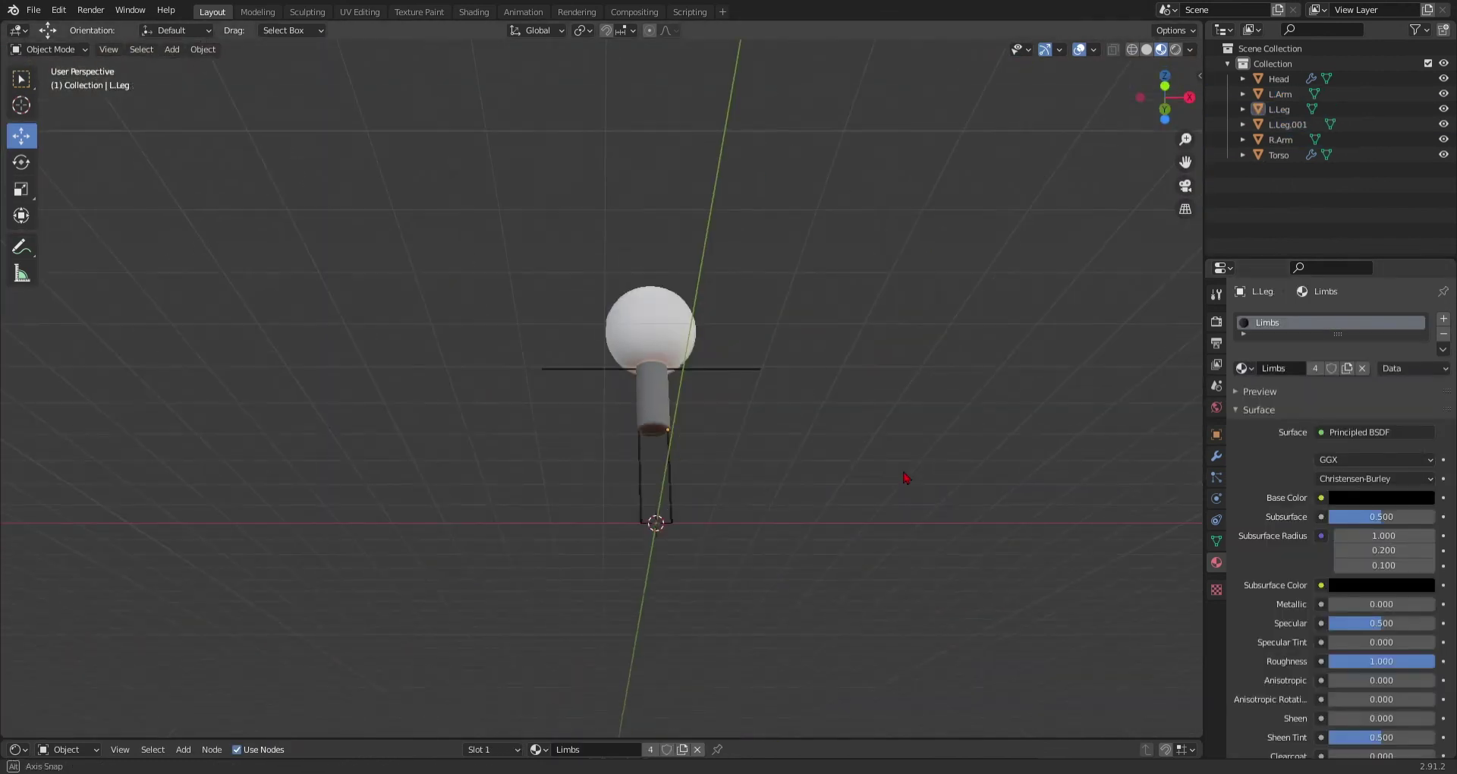
- Examine the head, torso and limb materials on the figure from several angles and distances
middle_drag(904, 481, 978, 446)
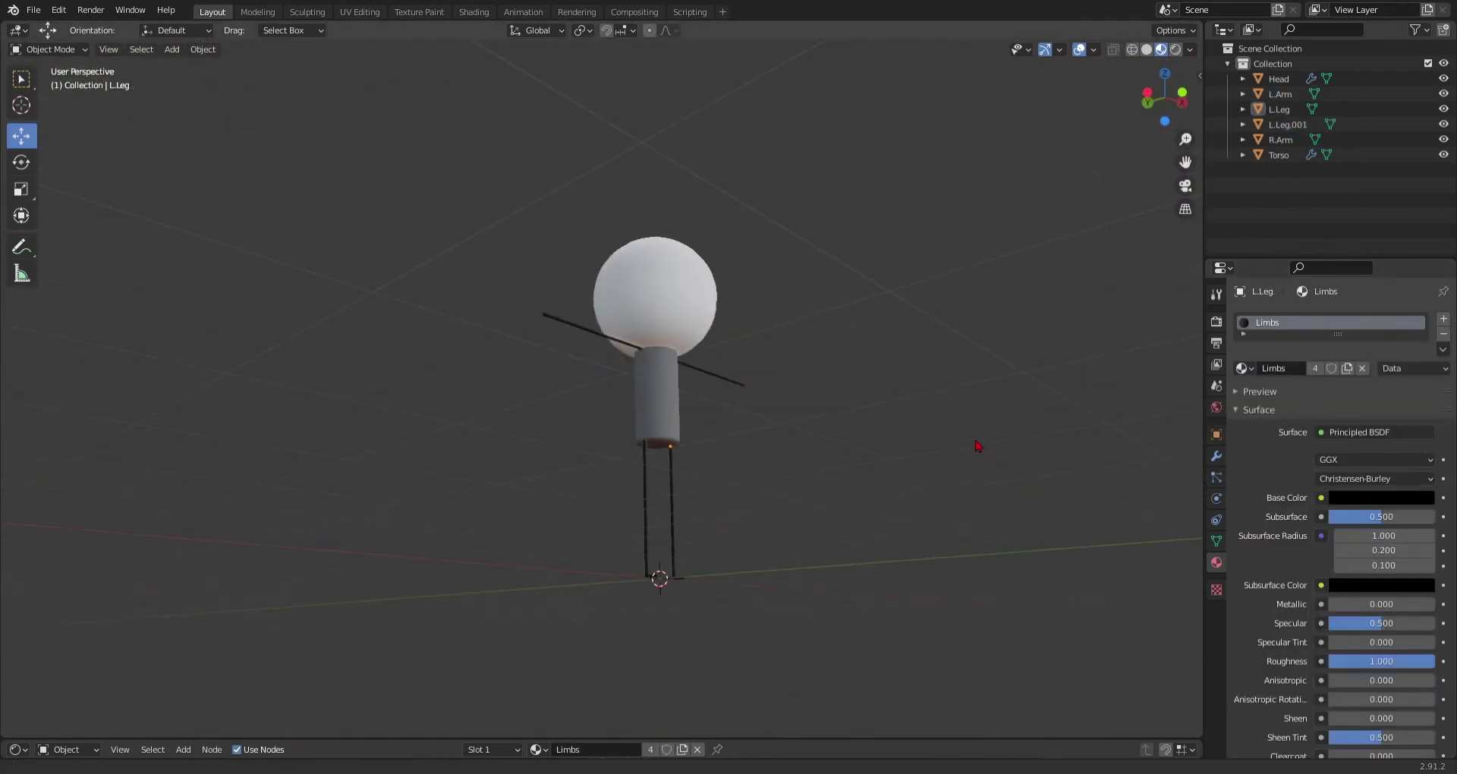
middle_drag(736, 502, 680, 515)
scroll(680, 514, up, 3)
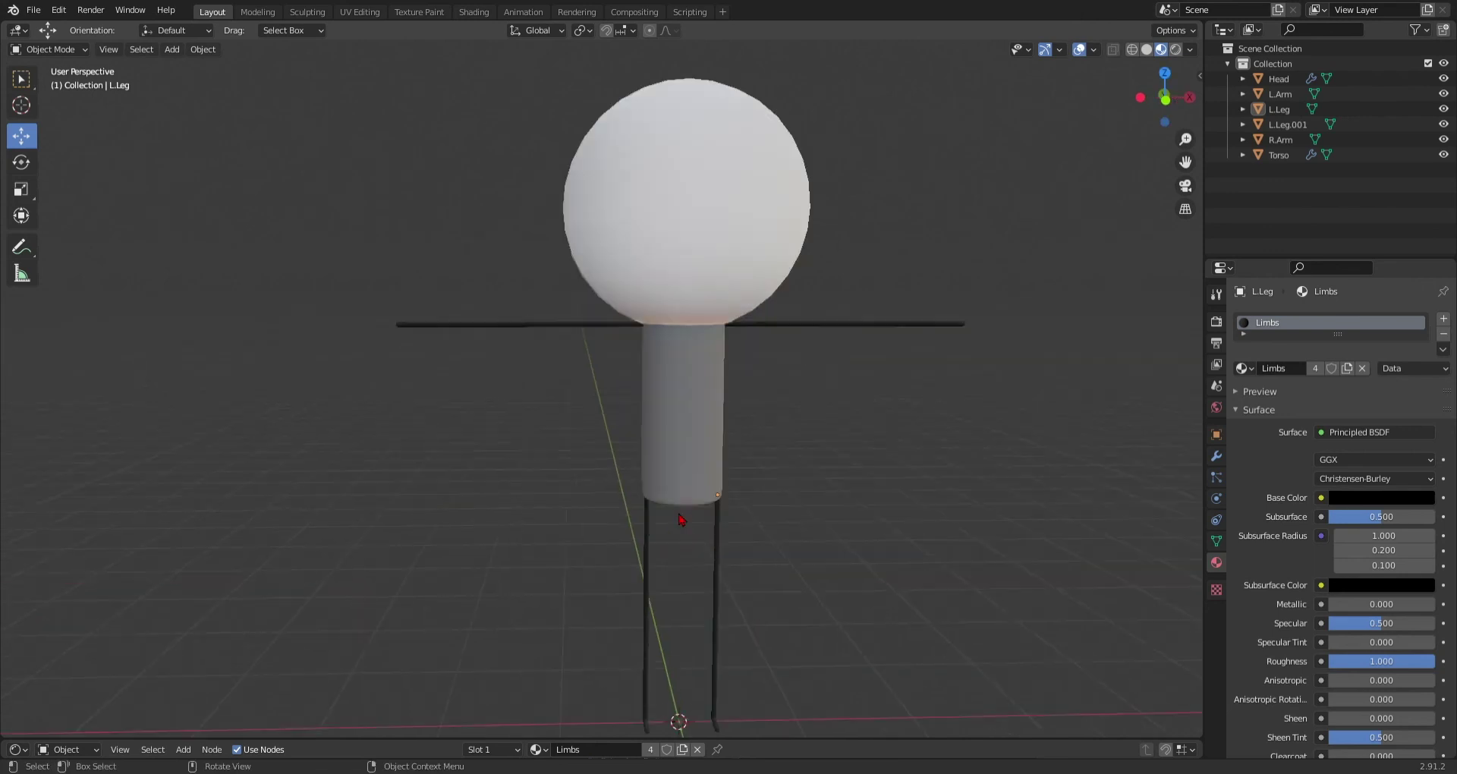
shift+middle_drag(814, 473, 686, 430)
scroll(773, 507, up, 2)
scroll(844, 489, up, 3)
scroll(680, 449, up, 3)
scroll(663, 536, up, 5)
scroll(674, 561, down, 8)
scroll(708, 488, up, 5)
scroll(816, 503, down, 4)
scroll(685, 430, up, 3)
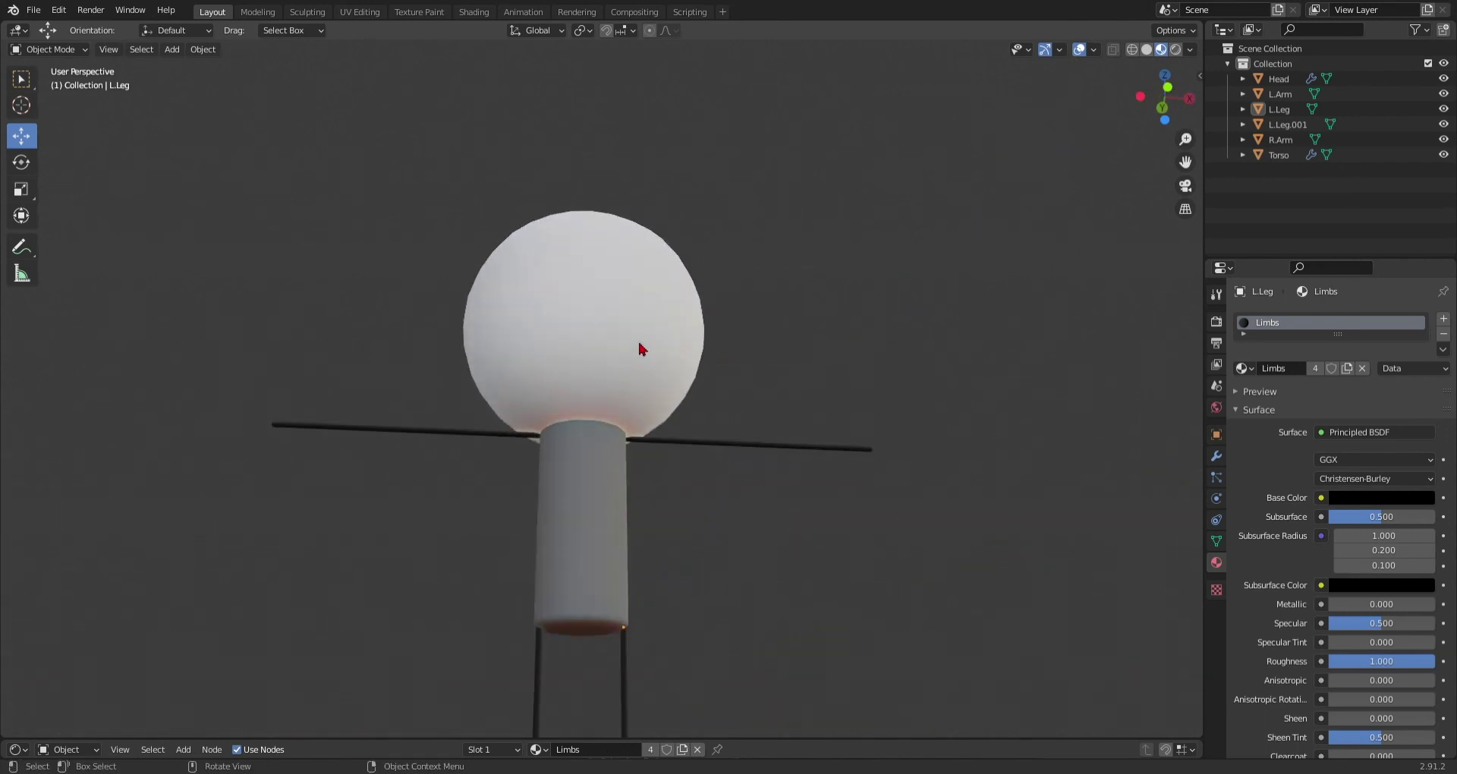
middle_drag(639, 343, 735, 452)
scroll(686, 491, up, 4)
scroll(734, 453, down, 8)
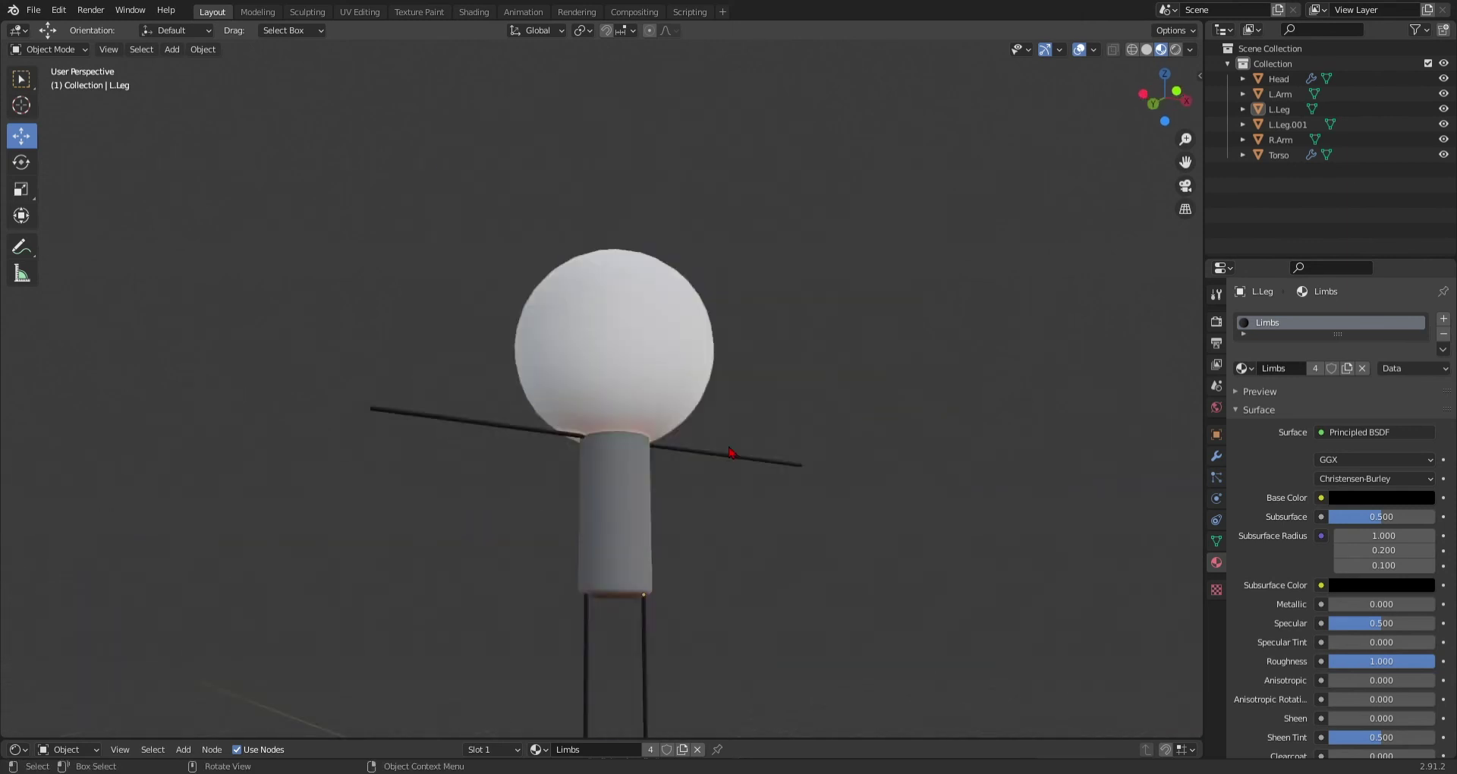
middle_drag(618, 452, 617, 469)
- Save the file and view the figure in Rendered shading with overlays and gizmos hidden
key(ctrl+s)
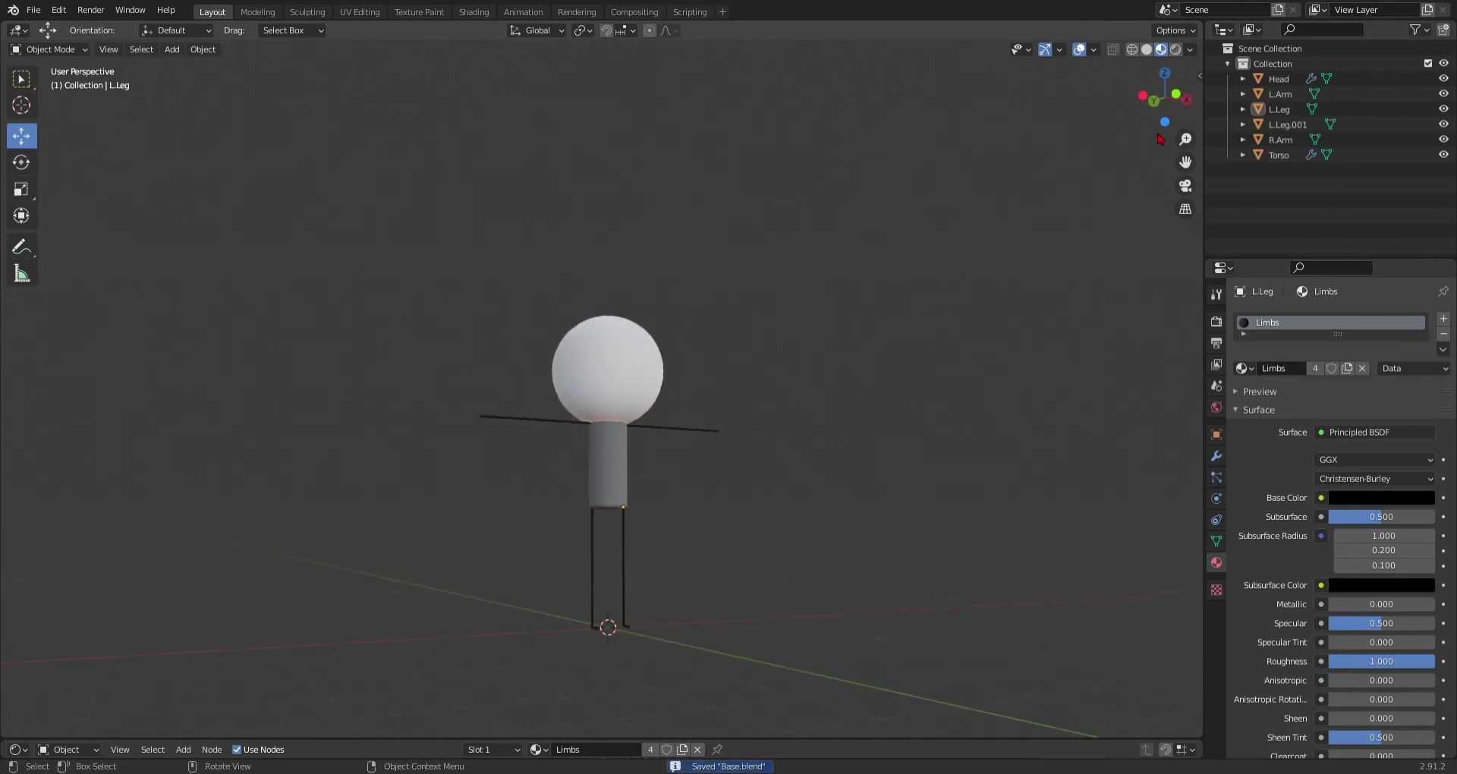
click(1176, 50)
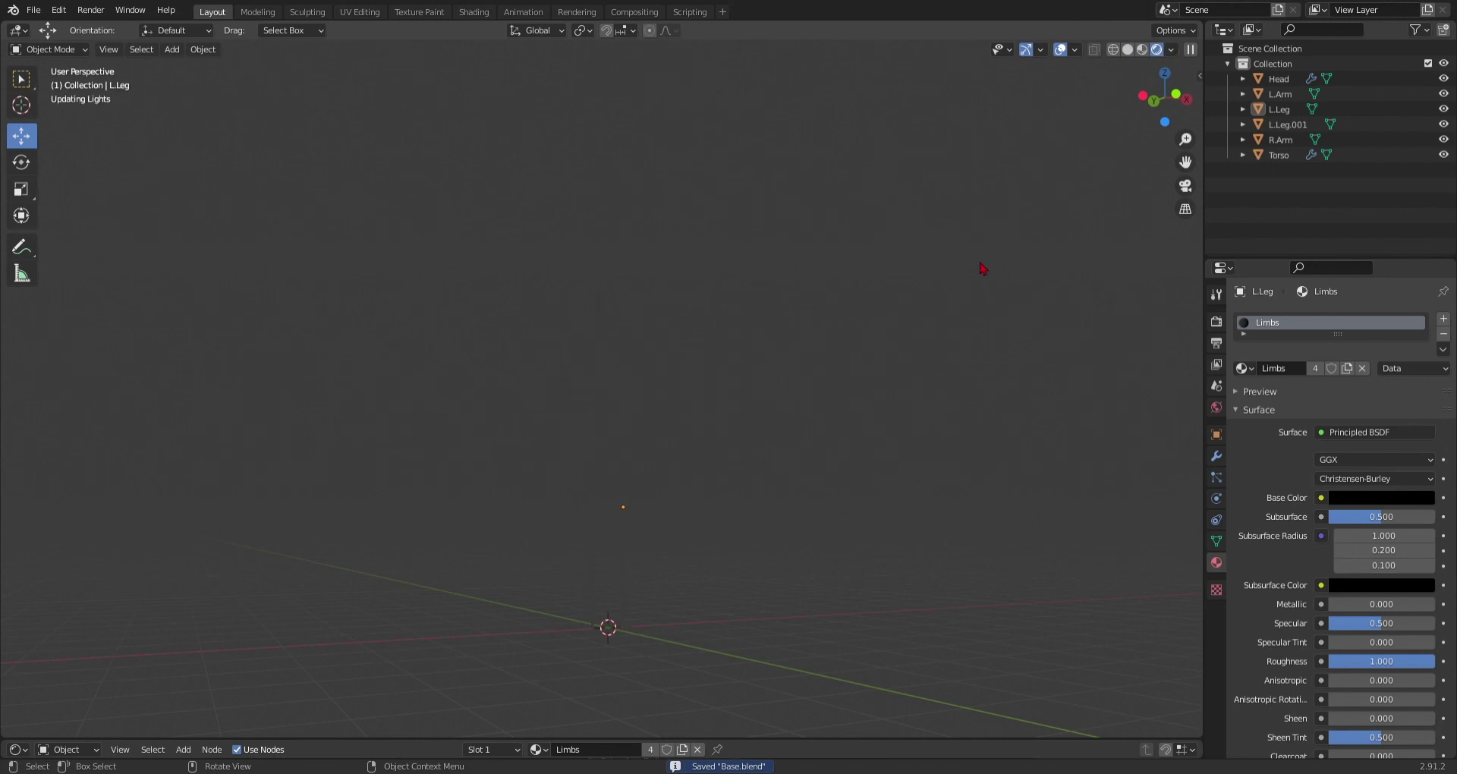
scroll(983, 268, up, 1)
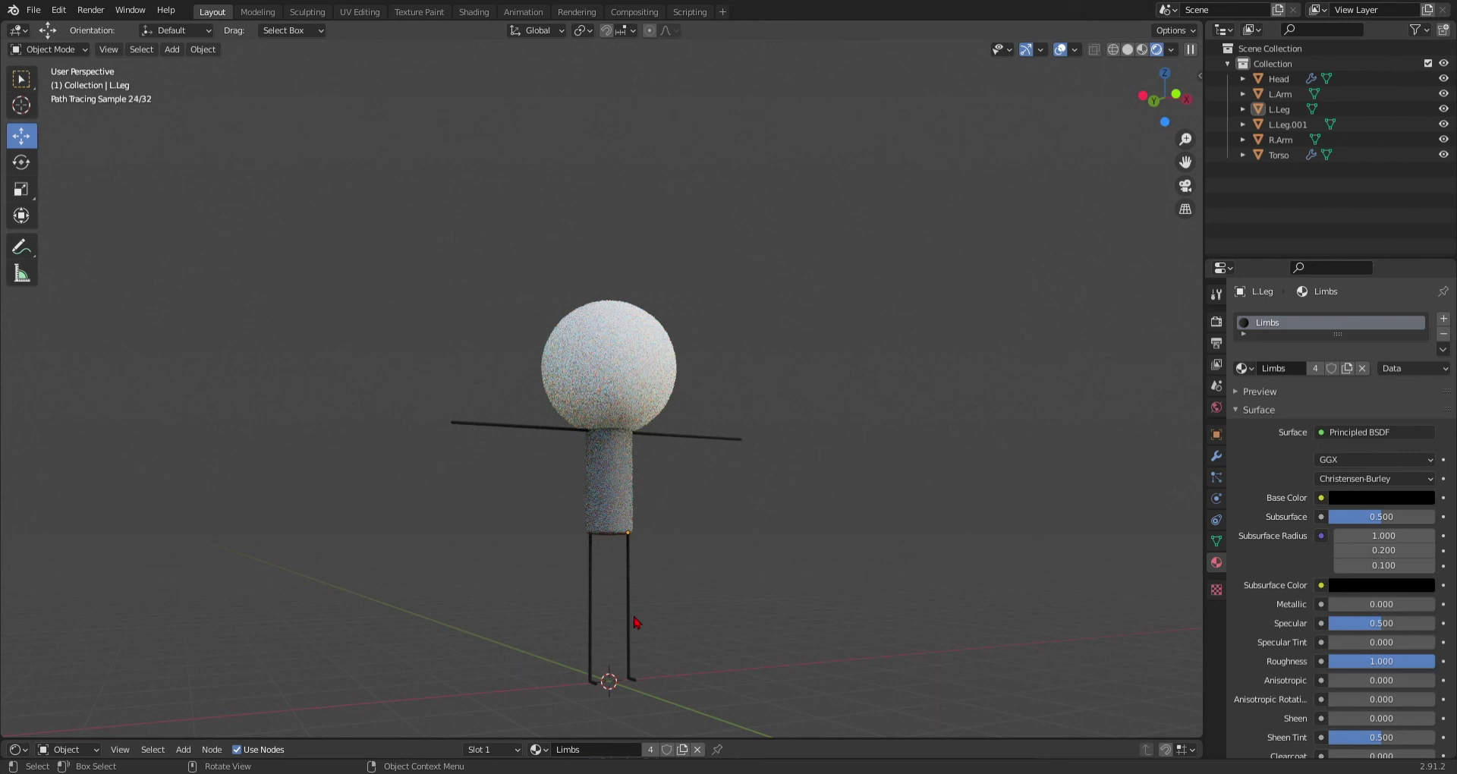
middle_drag(763, 542, 768, 501)
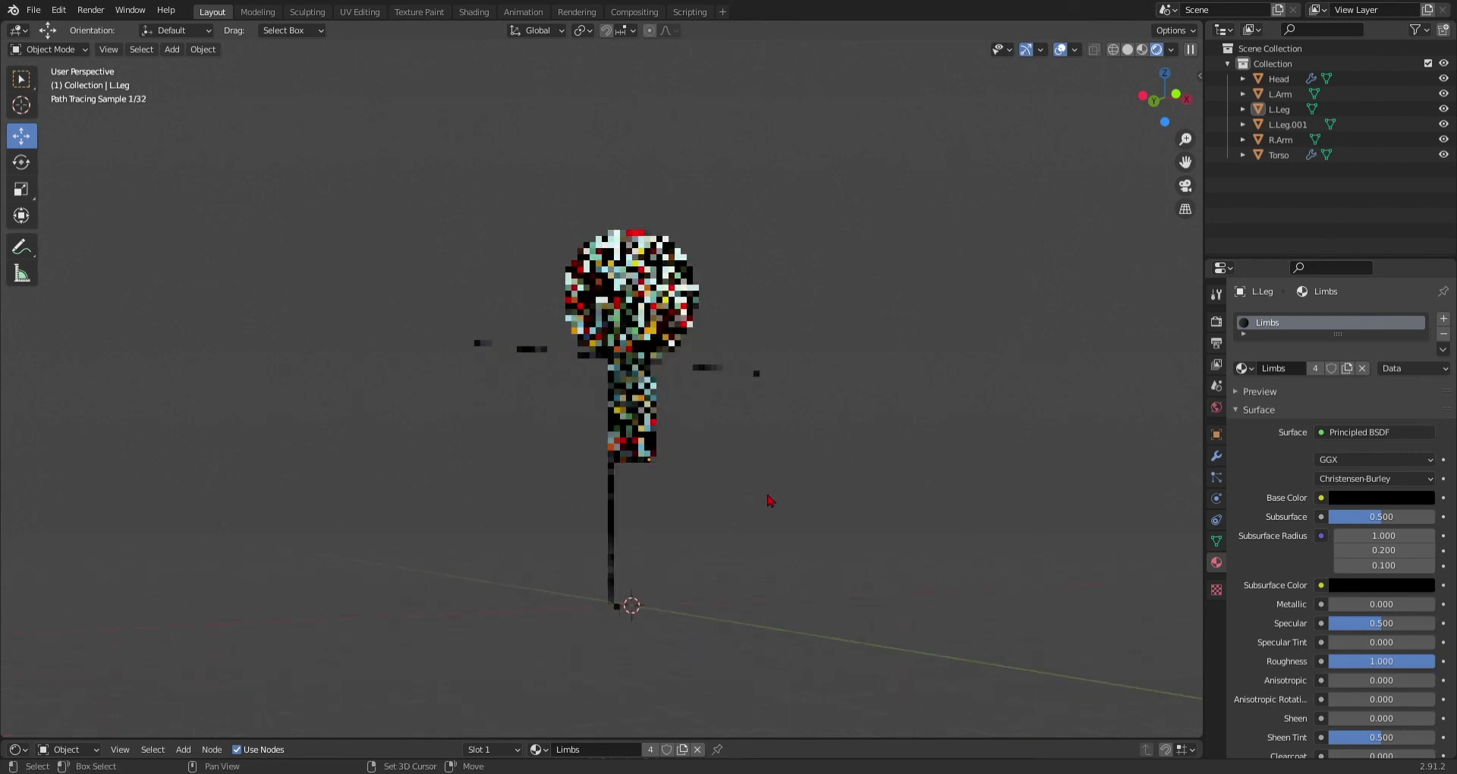
click(1027, 52)
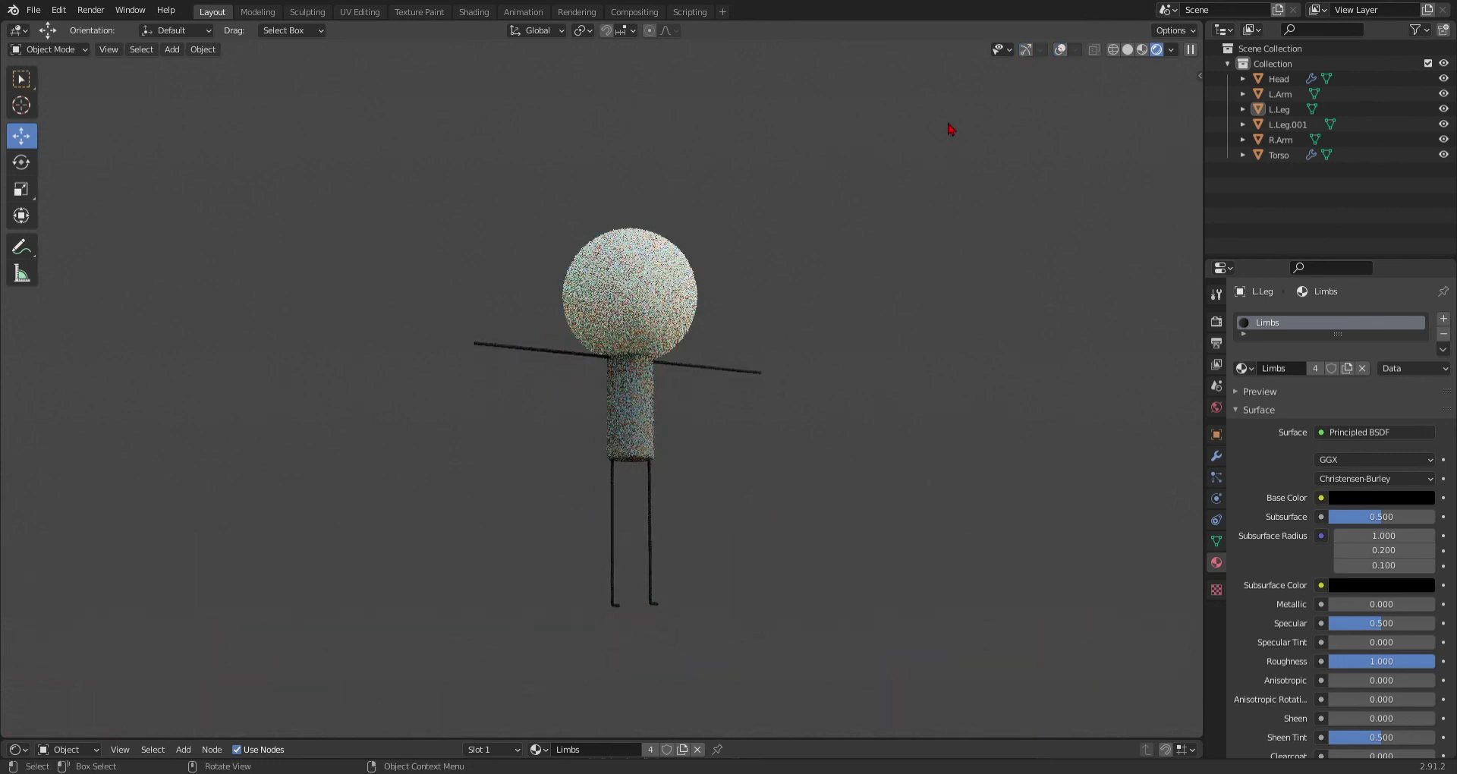